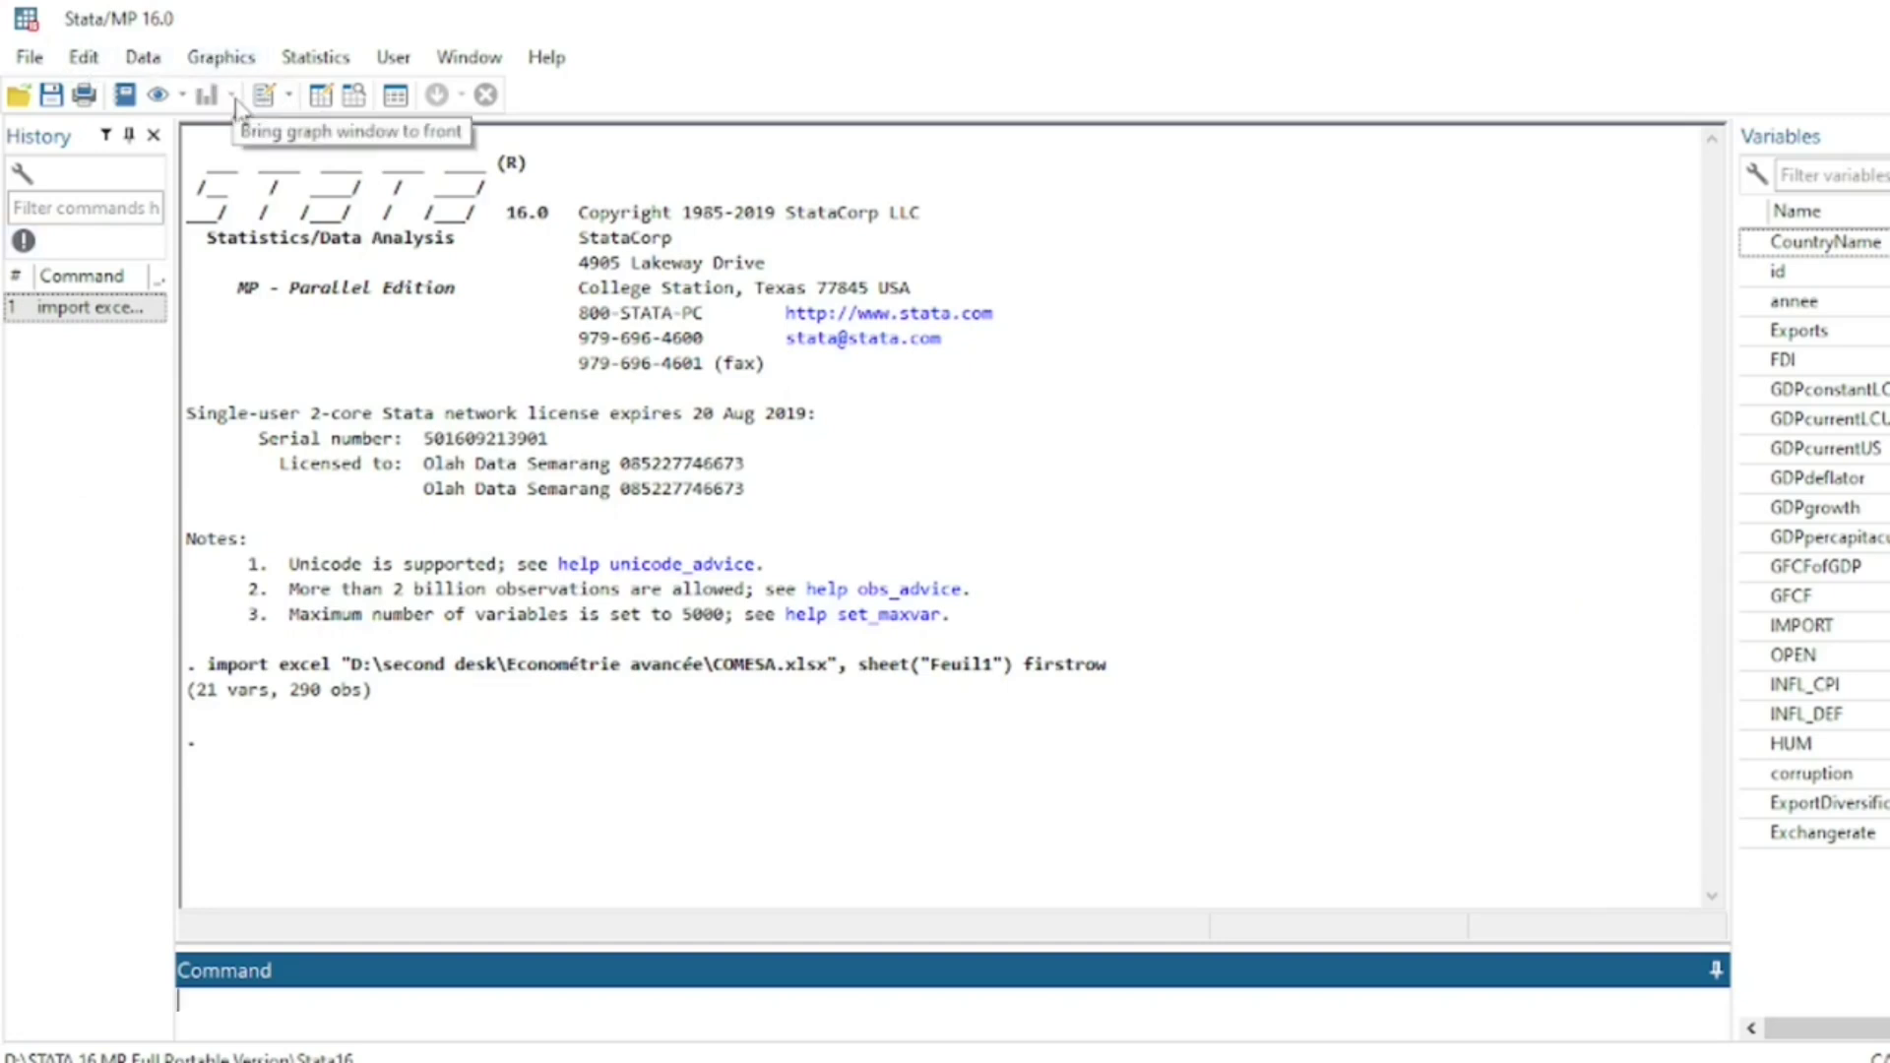
Bring the 'dofile panel ARDL' do-file to the front beside the Stata results
click(1081, 1062)
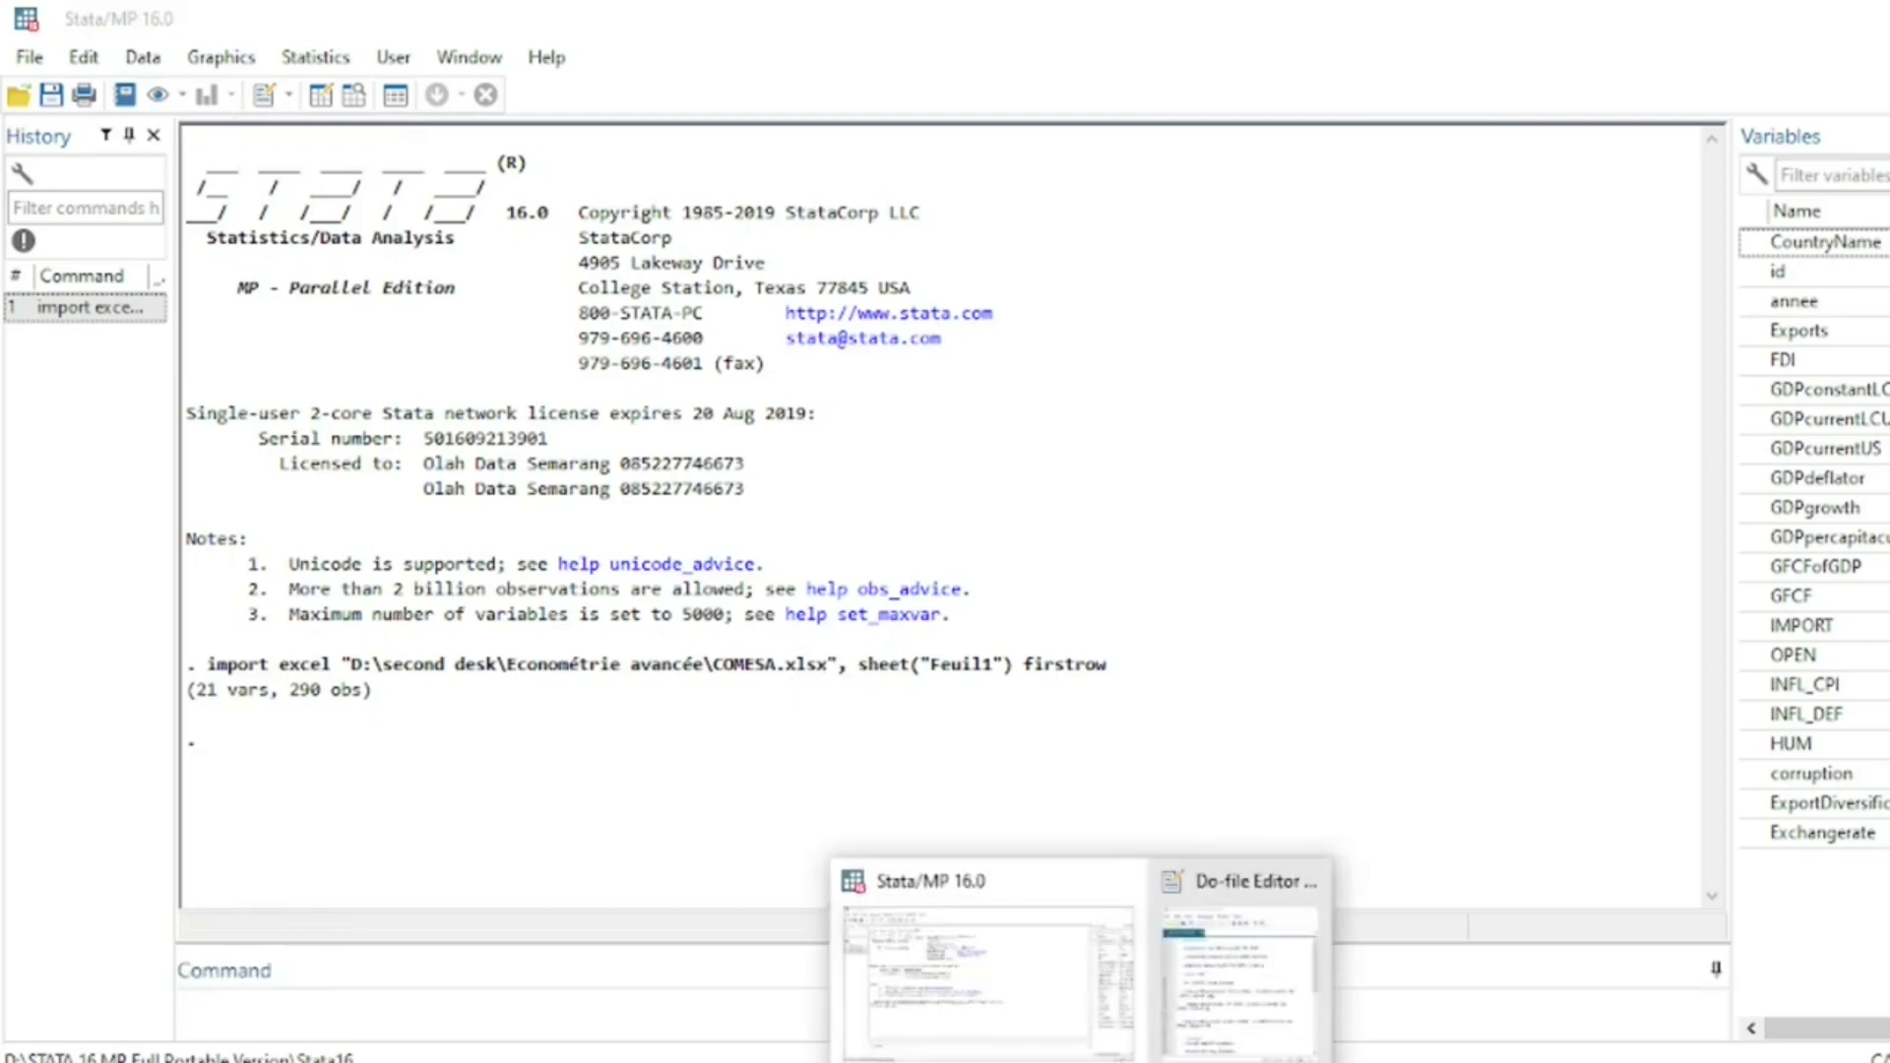
click(1223, 1014)
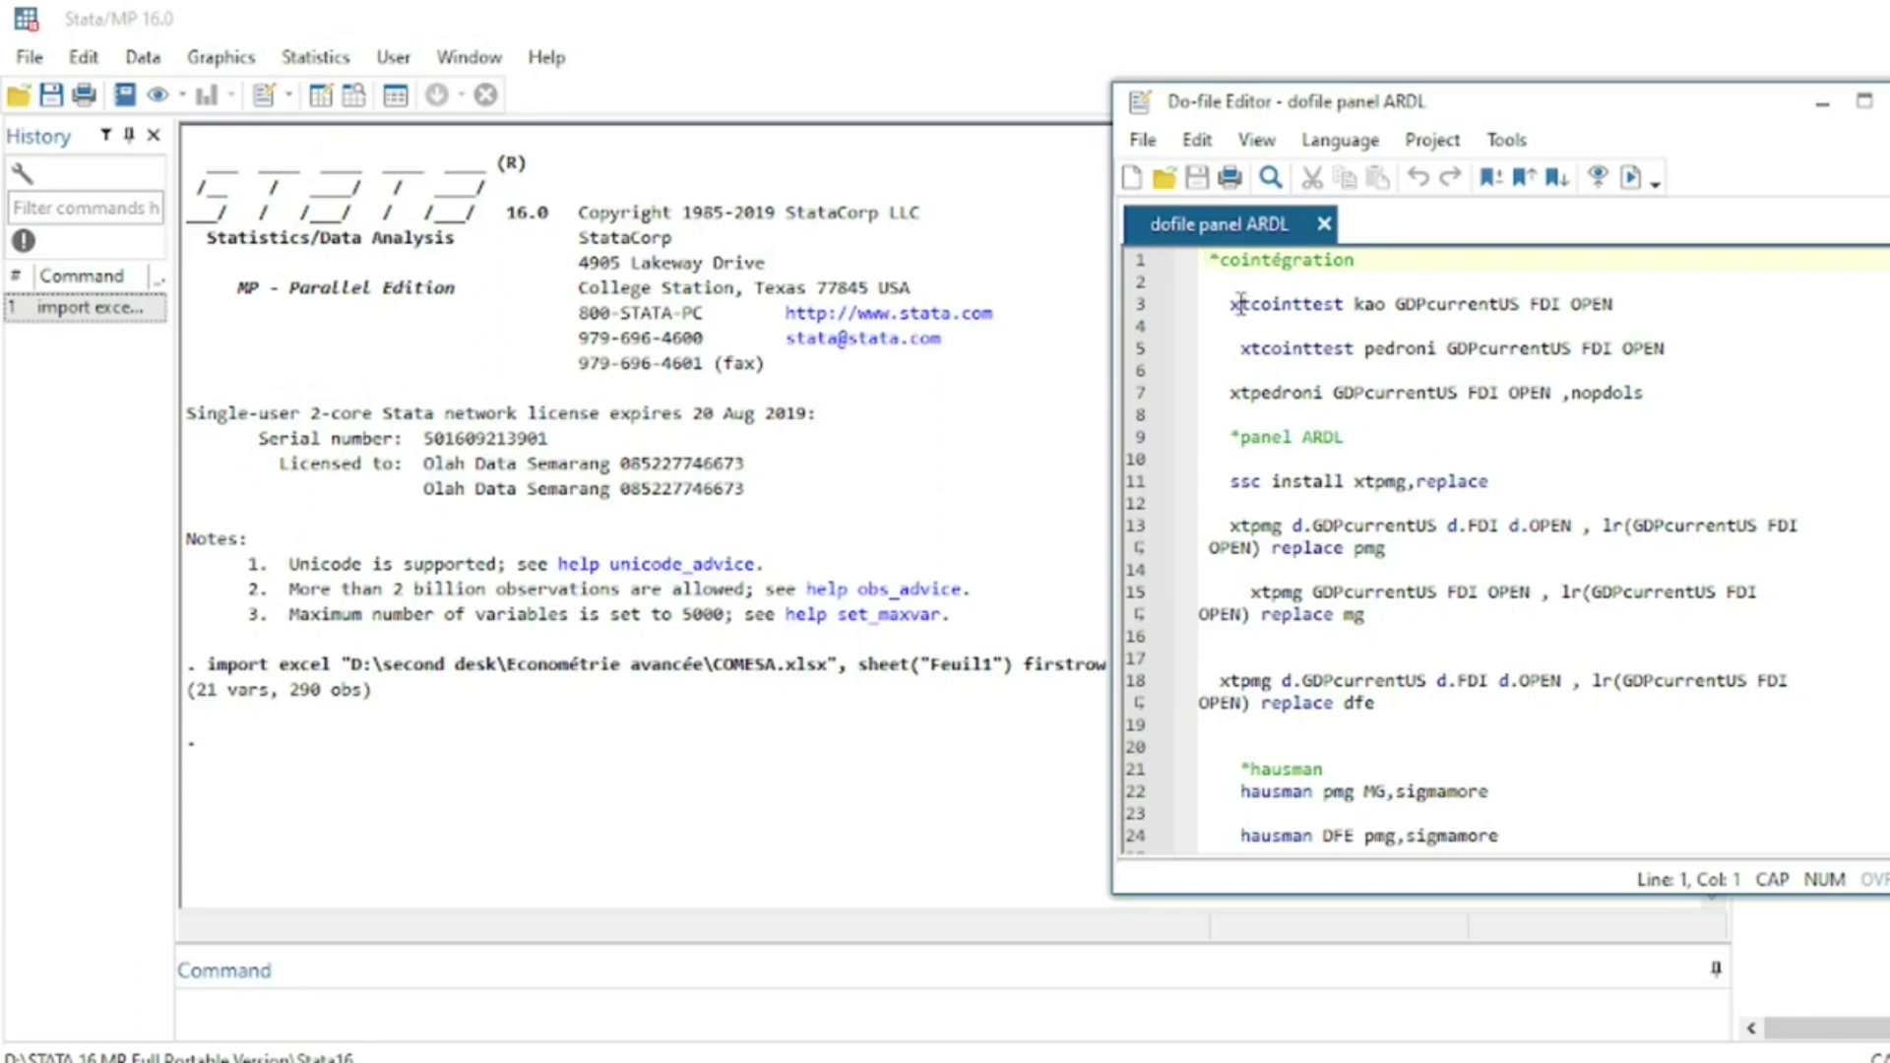
Review the Kao, Pedroni and Westerlund panel cointegration test dialog, then close it without running
click(313, 59)
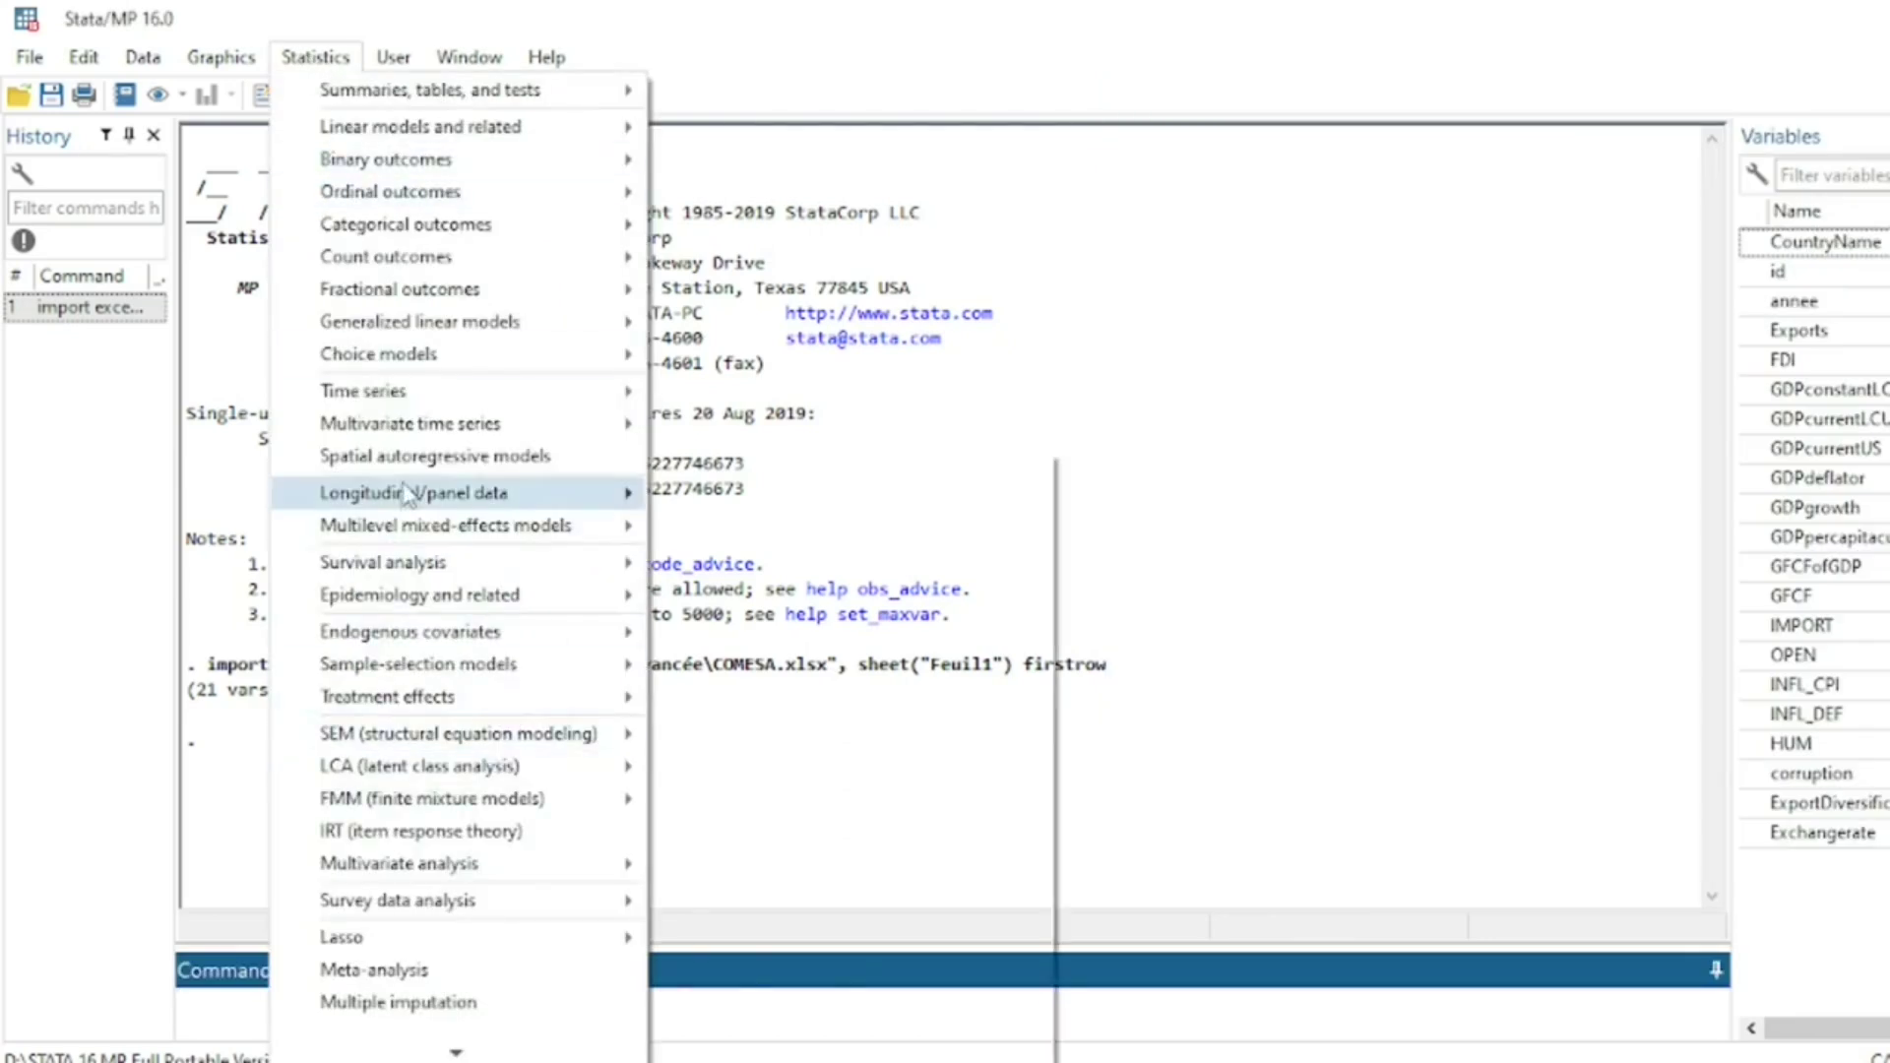
mouse_move(492, 495)
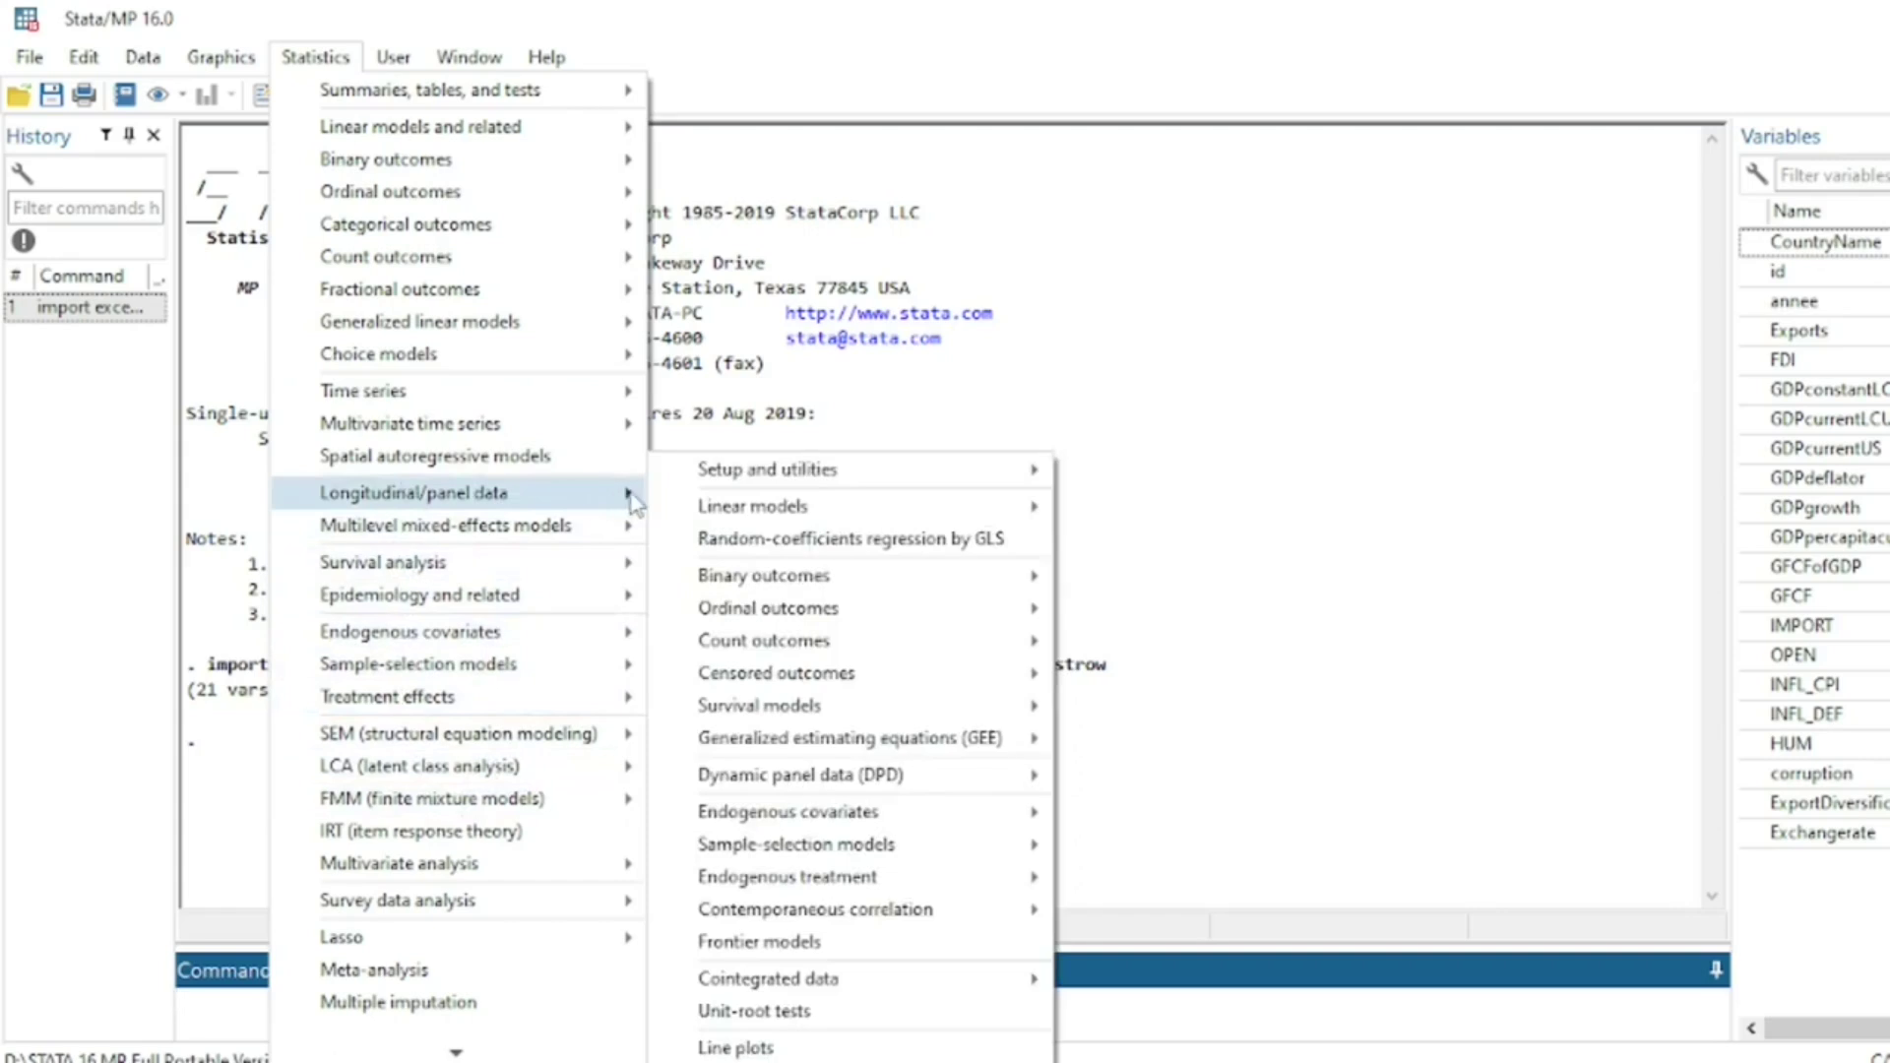
mouse_move(844, 988)
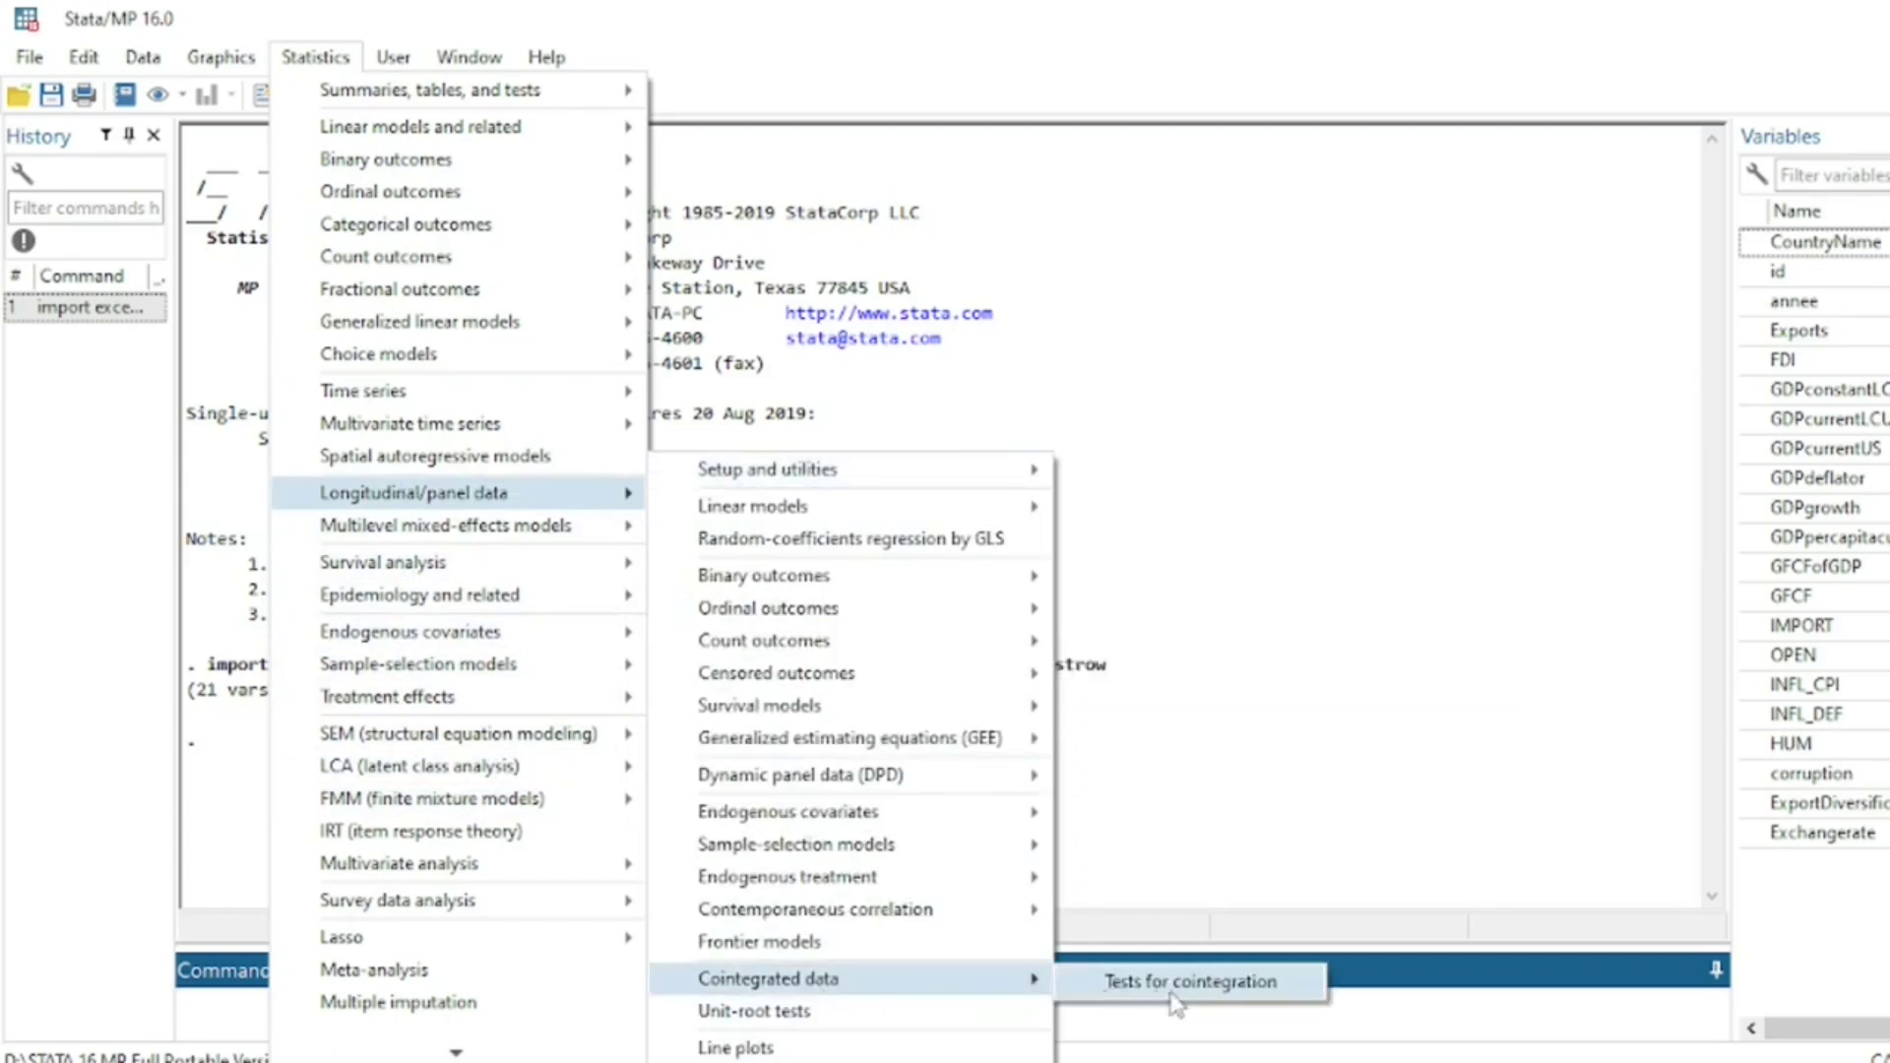
click(1203, 983)
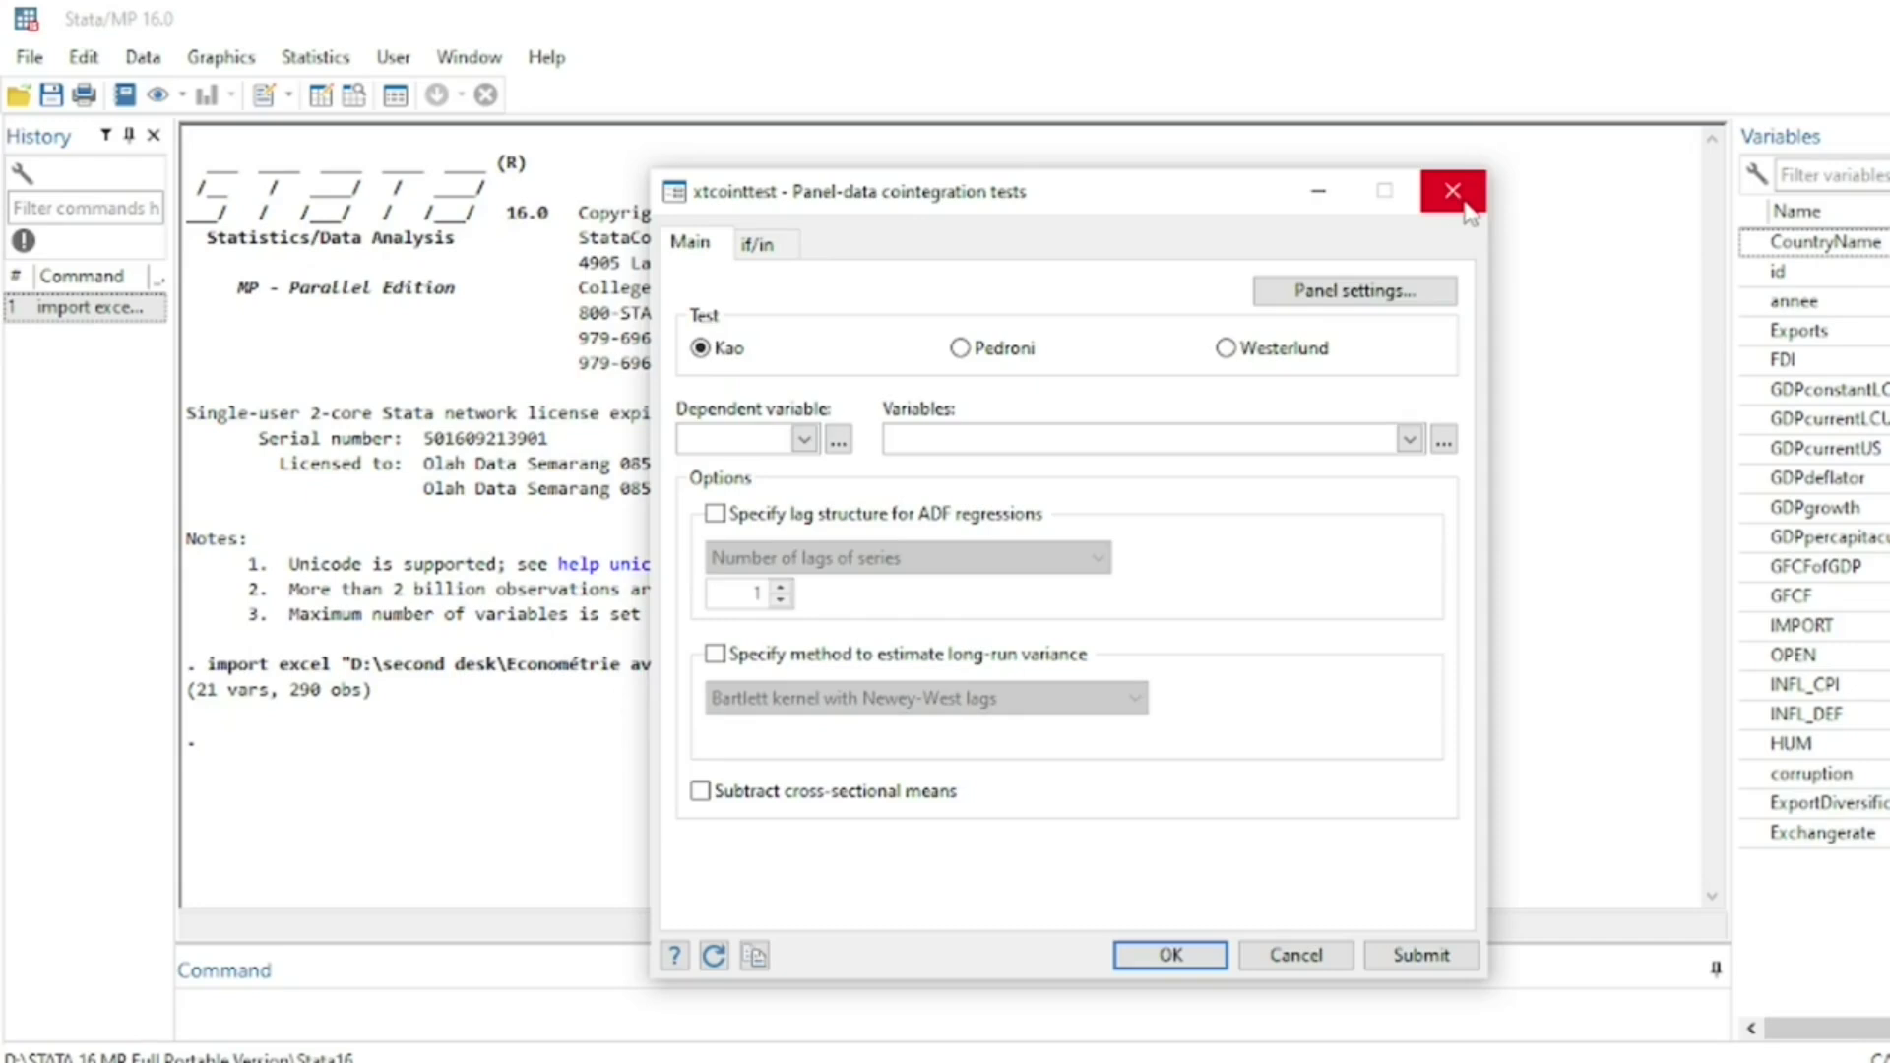
click(1453, 192)
Highlight line 11 'ssc install xtpmg,replace', pointing out ssc and the replace option
mouse_move(1206, 1059)
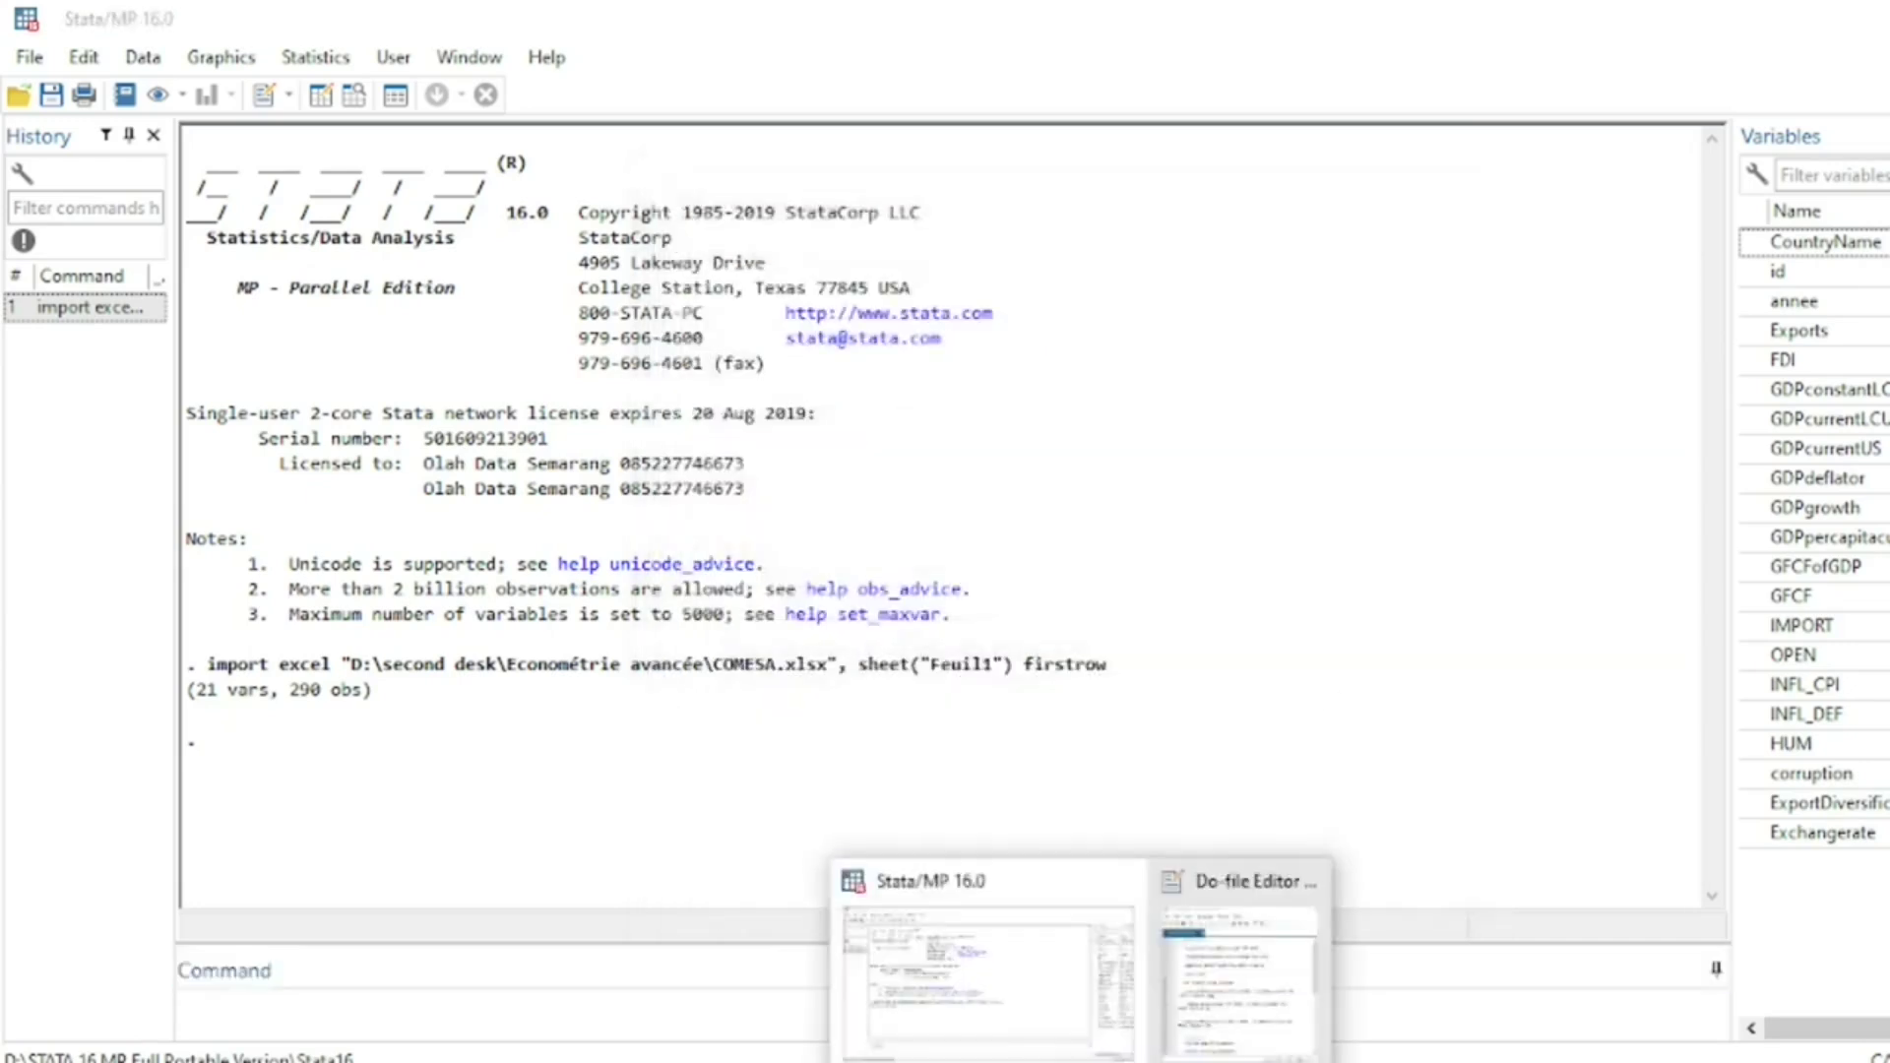
click(1225, 984)
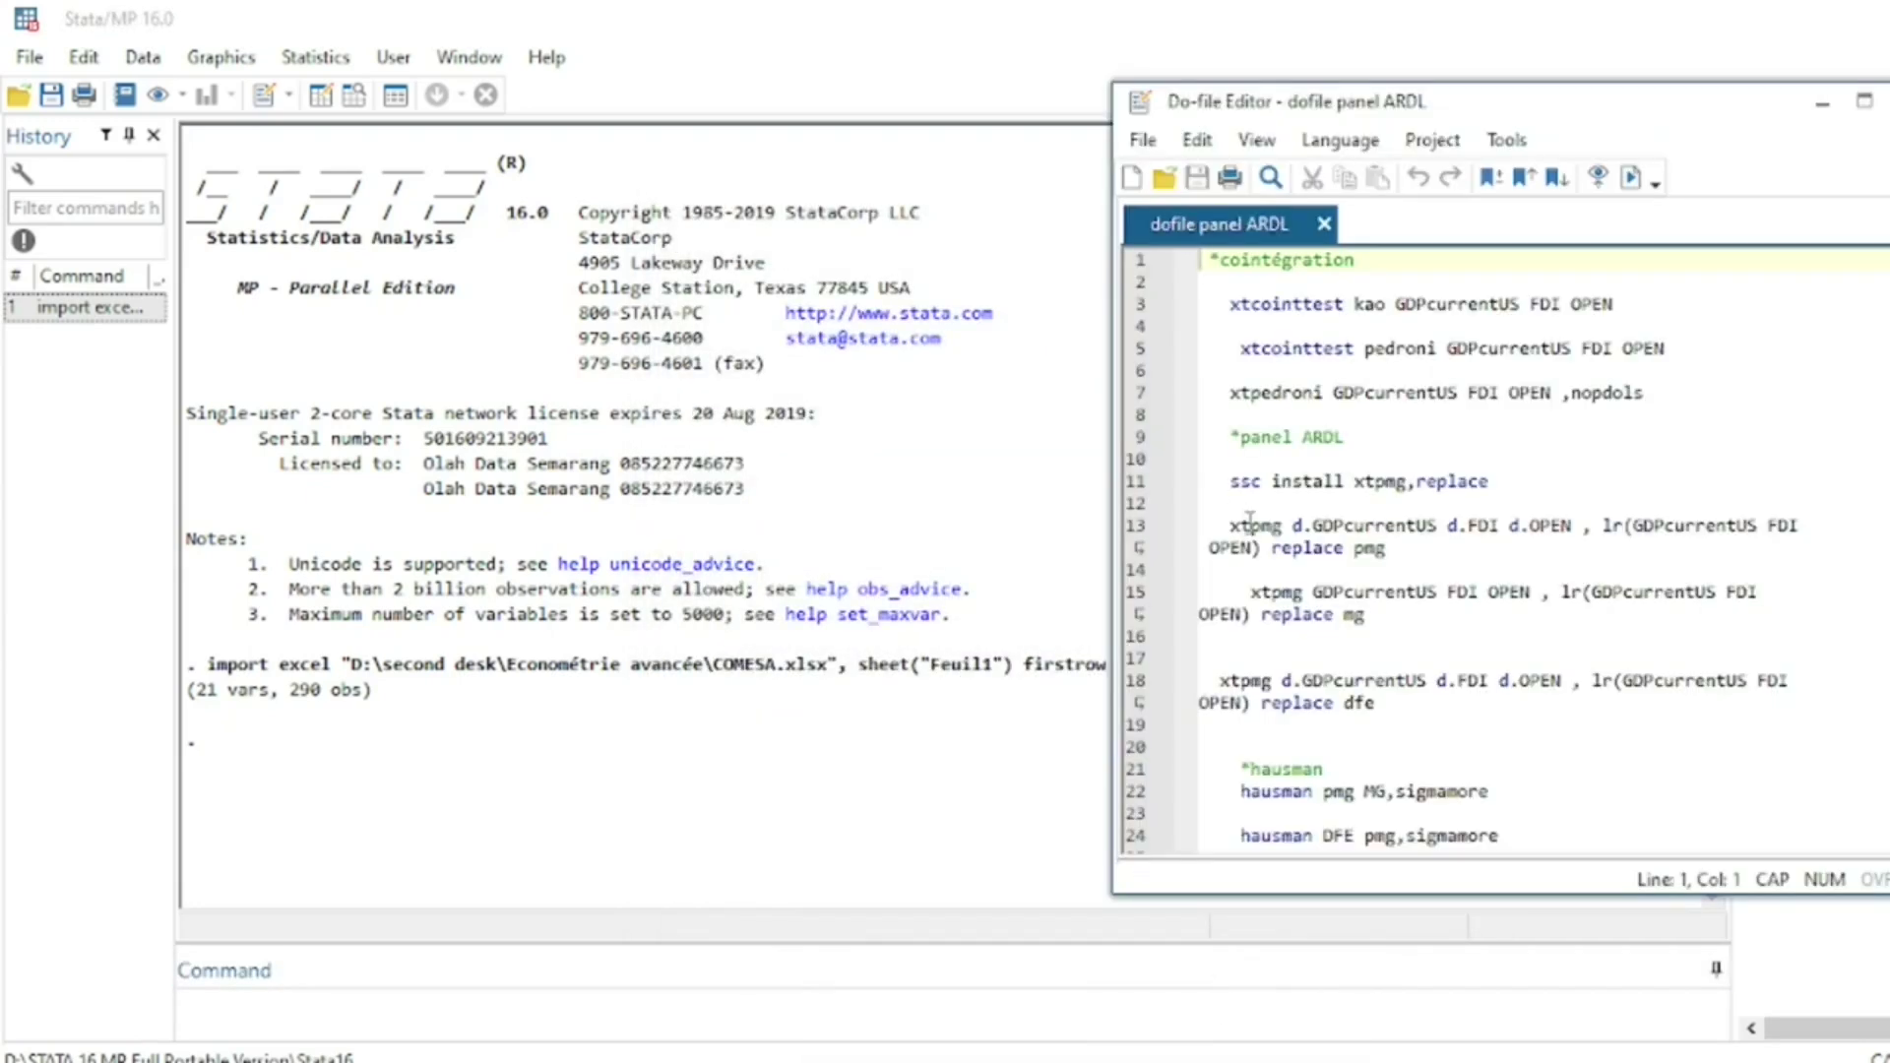
drag(1228, 481, 1532, 482)
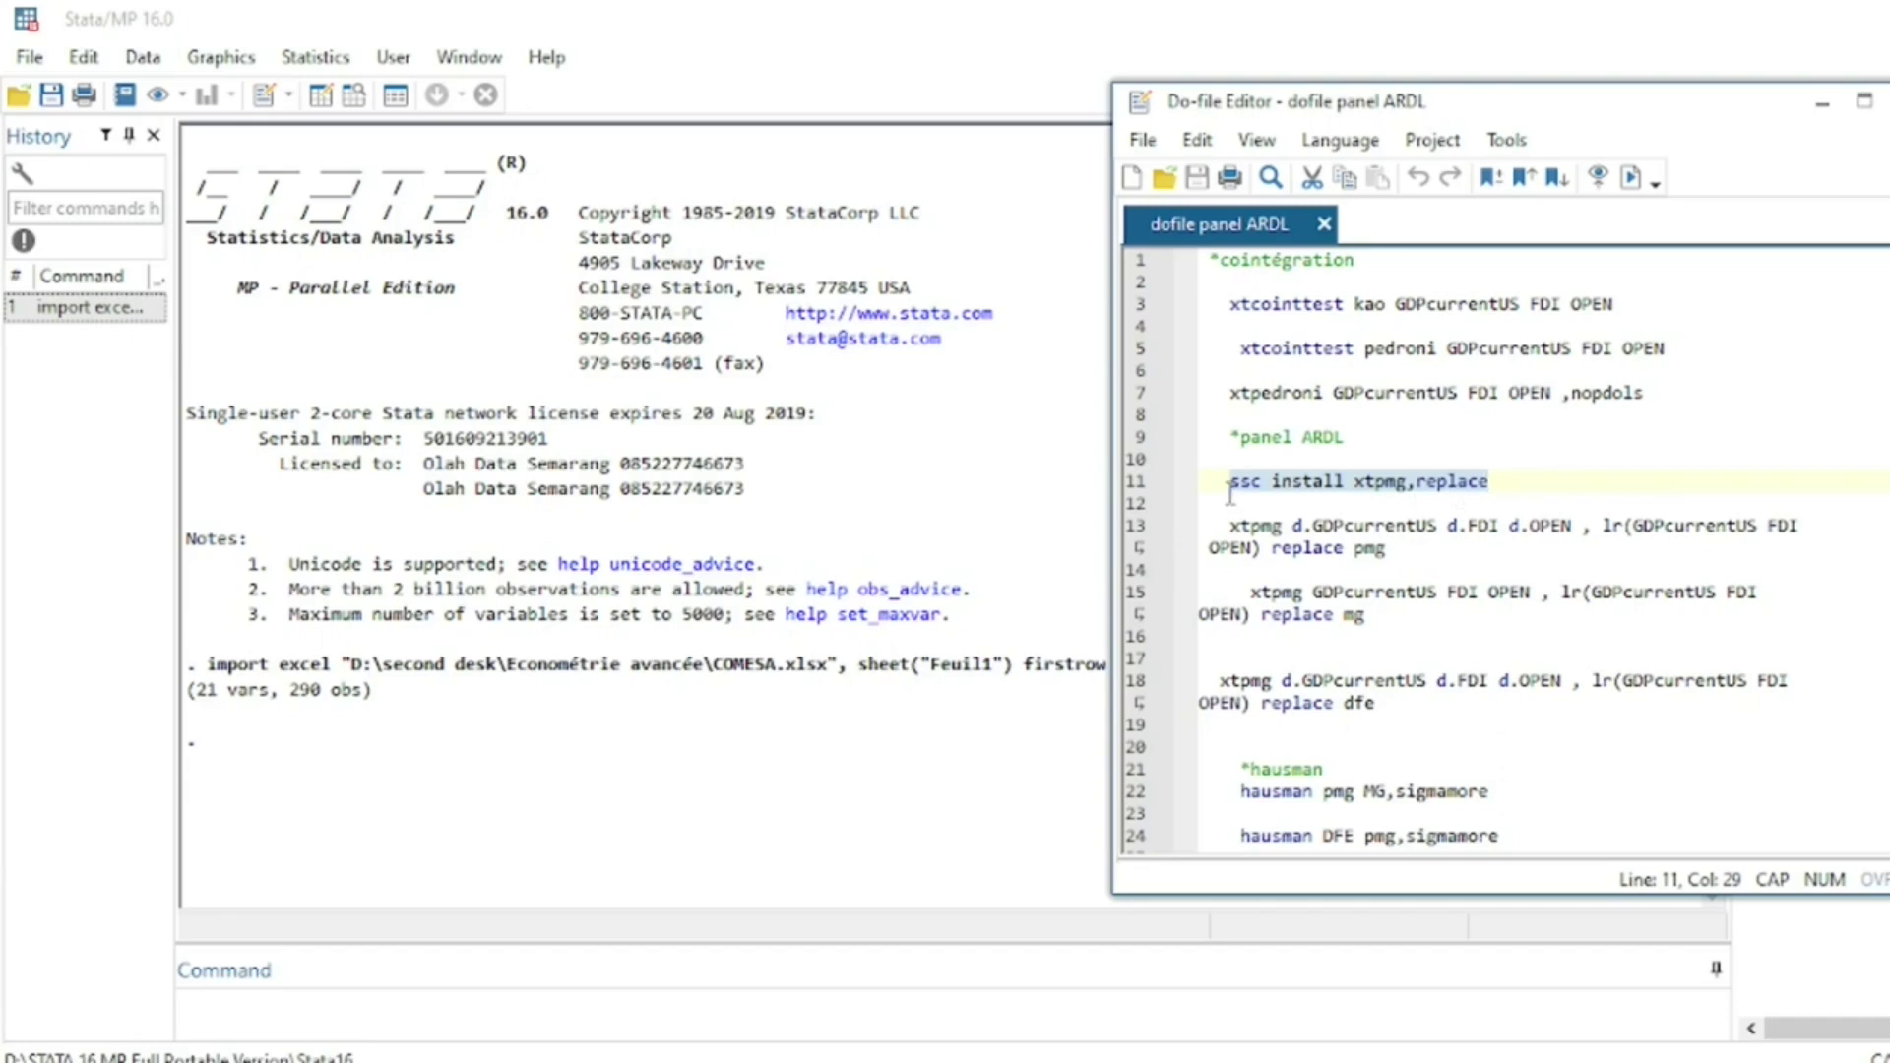
click(1265, 484)
drag(1223, 482, 1263, 484)
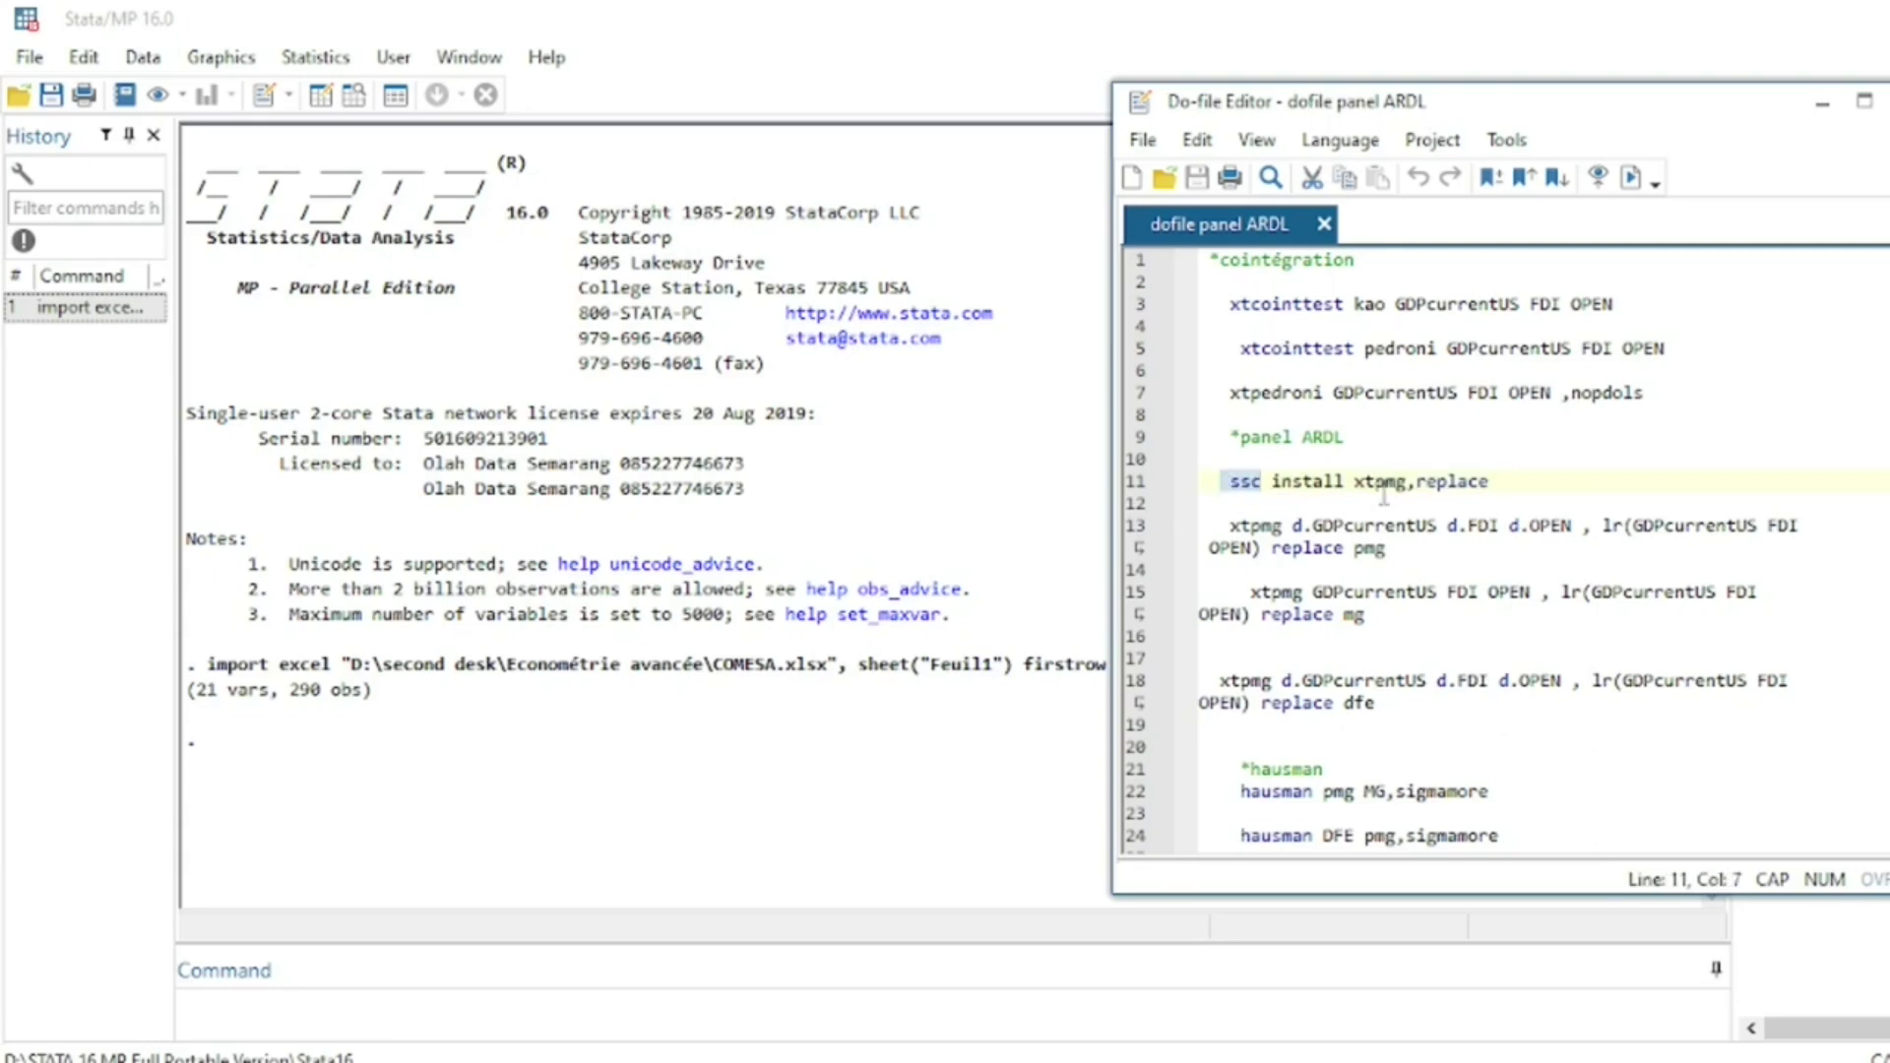
drag(1559, 500, 1418, 489)
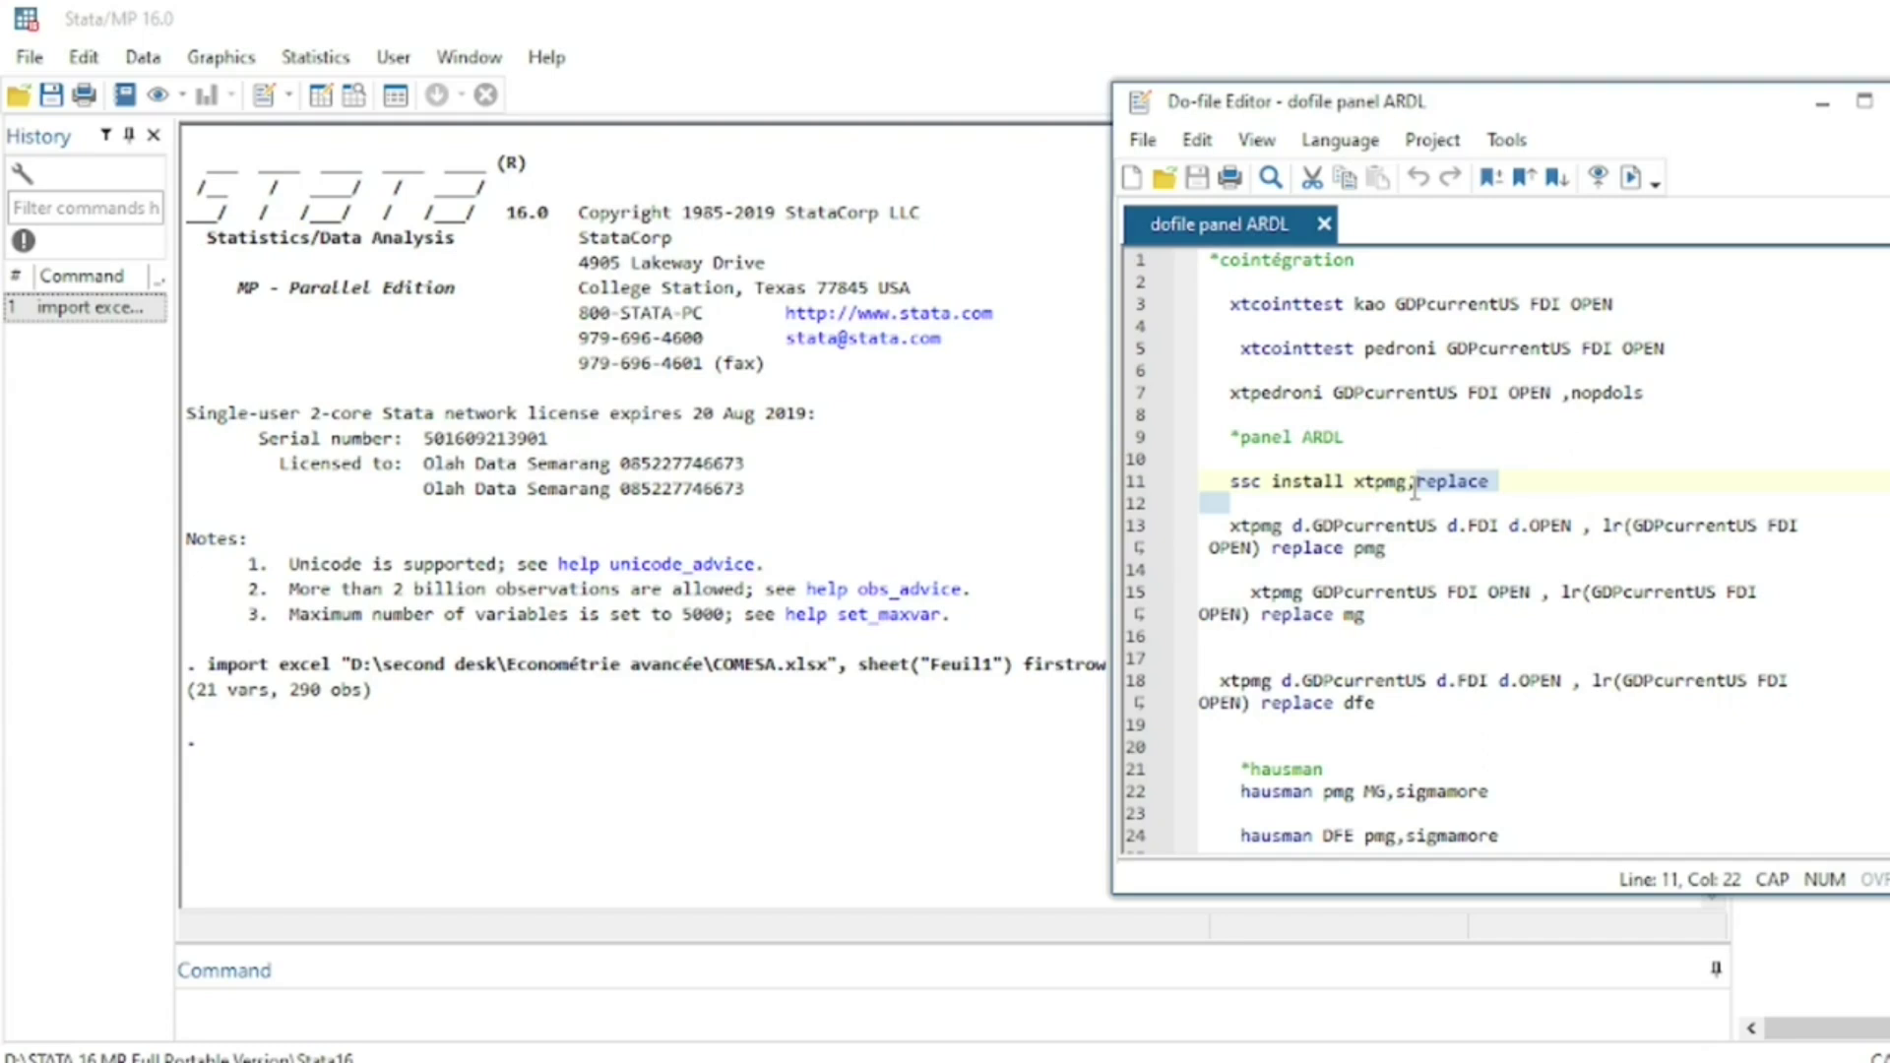
click(1512, 487)
drag(1489, 482, 1201, 488)
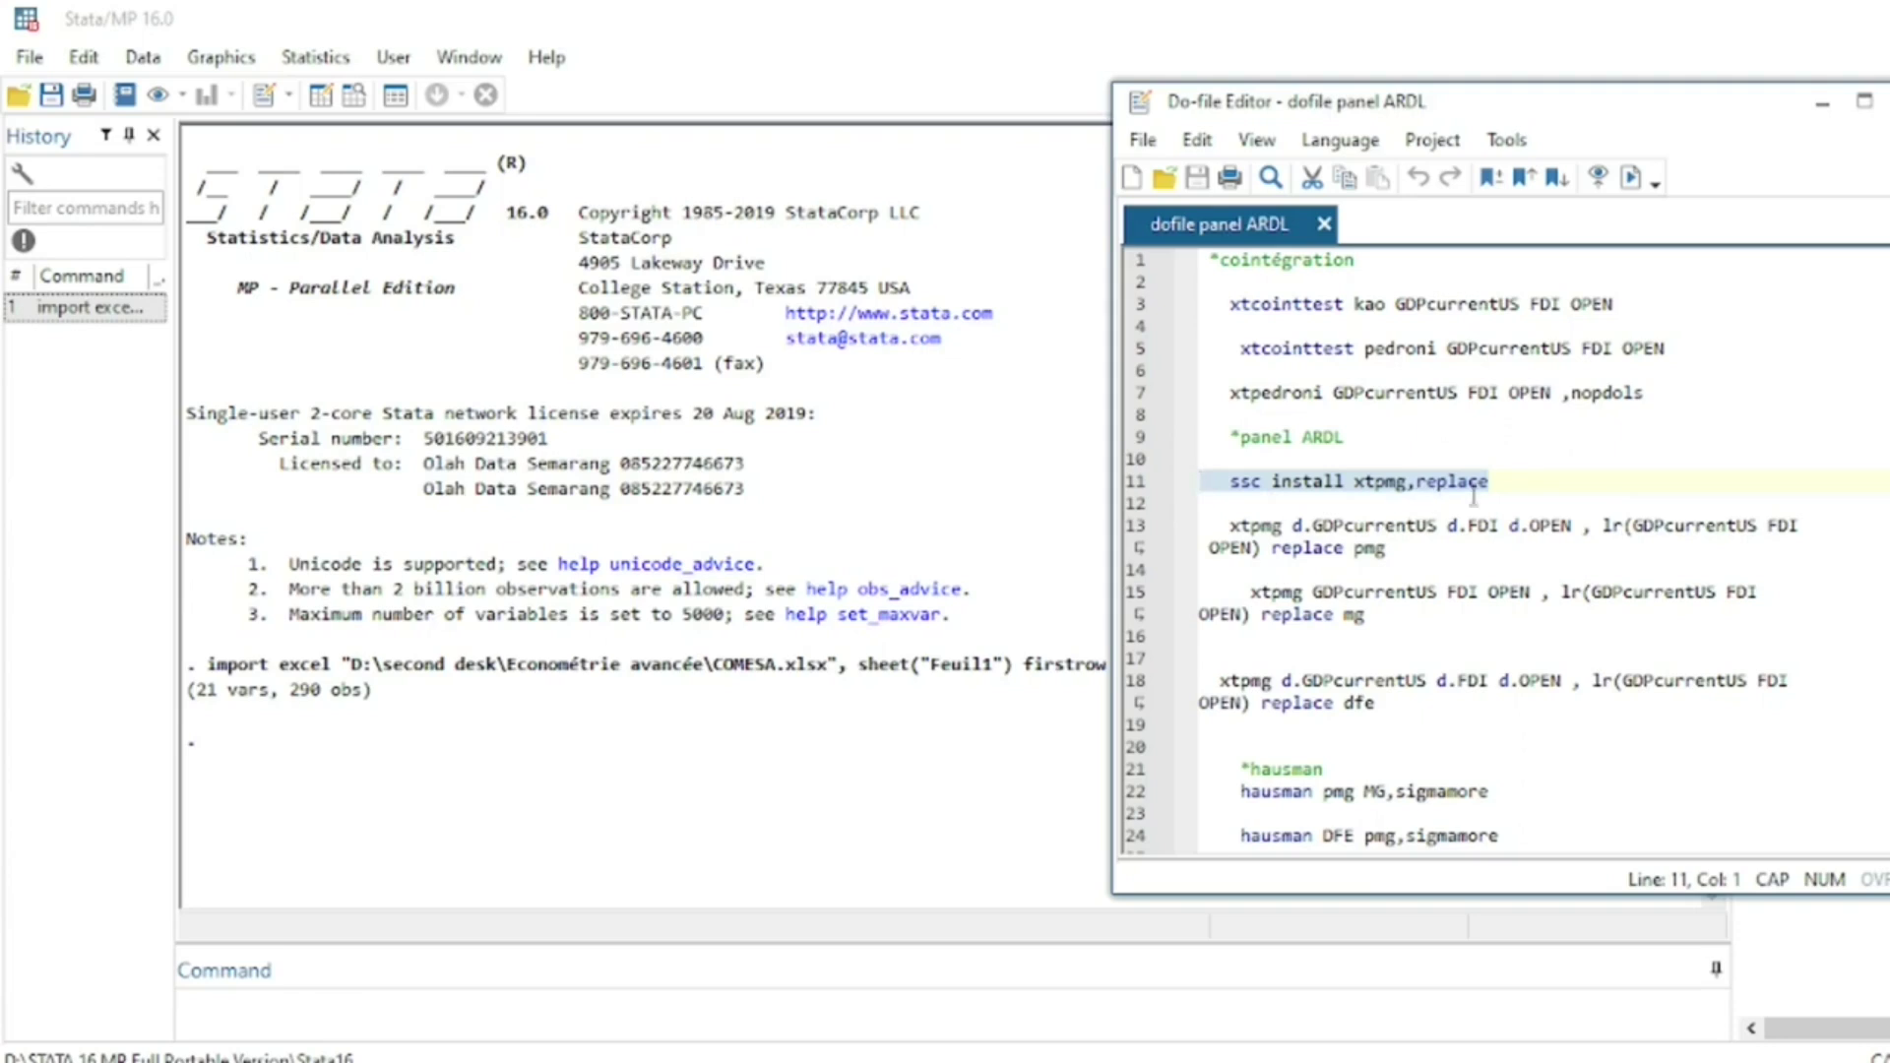
drag(1499, 482, 1219, 484)
click(239, 1010)
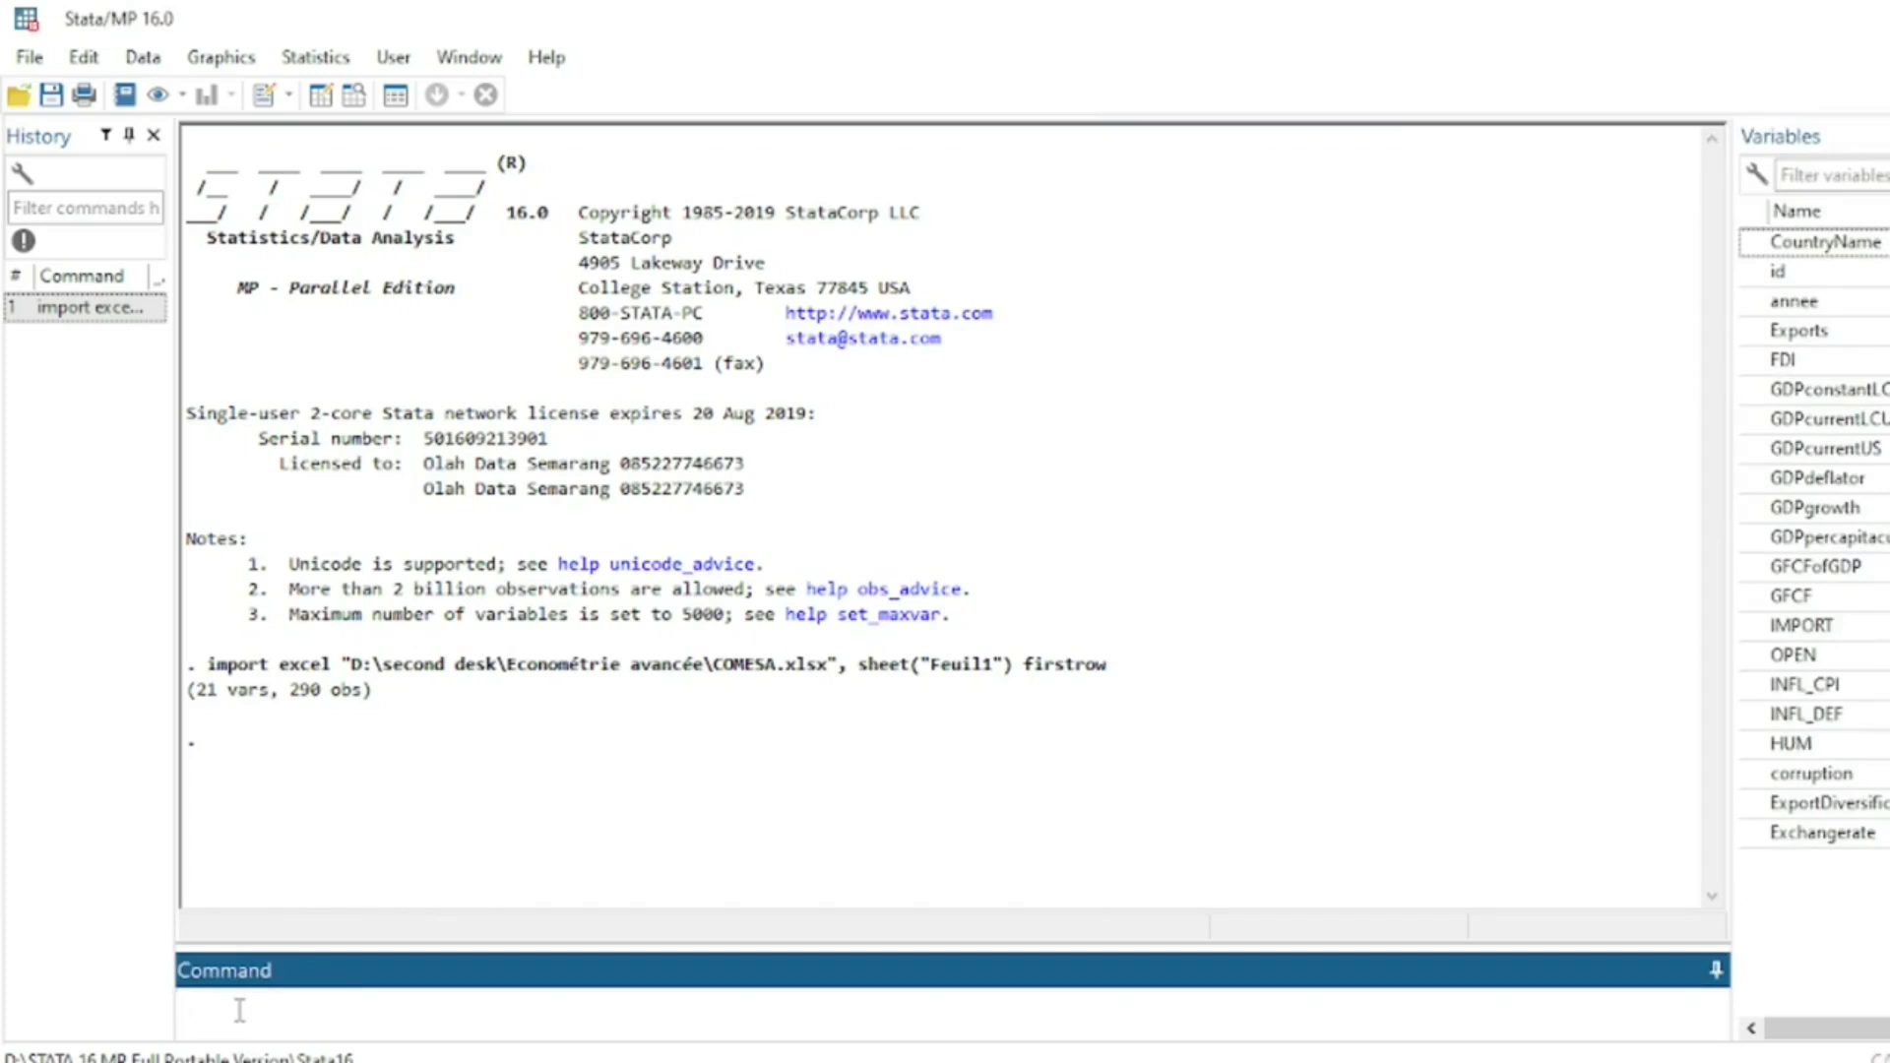
Run 'xtset id annee' to declare a strongly balanced panel, annee 1990 to 2018
text(xtset)
click(1753, 272)
click(1753, 301)
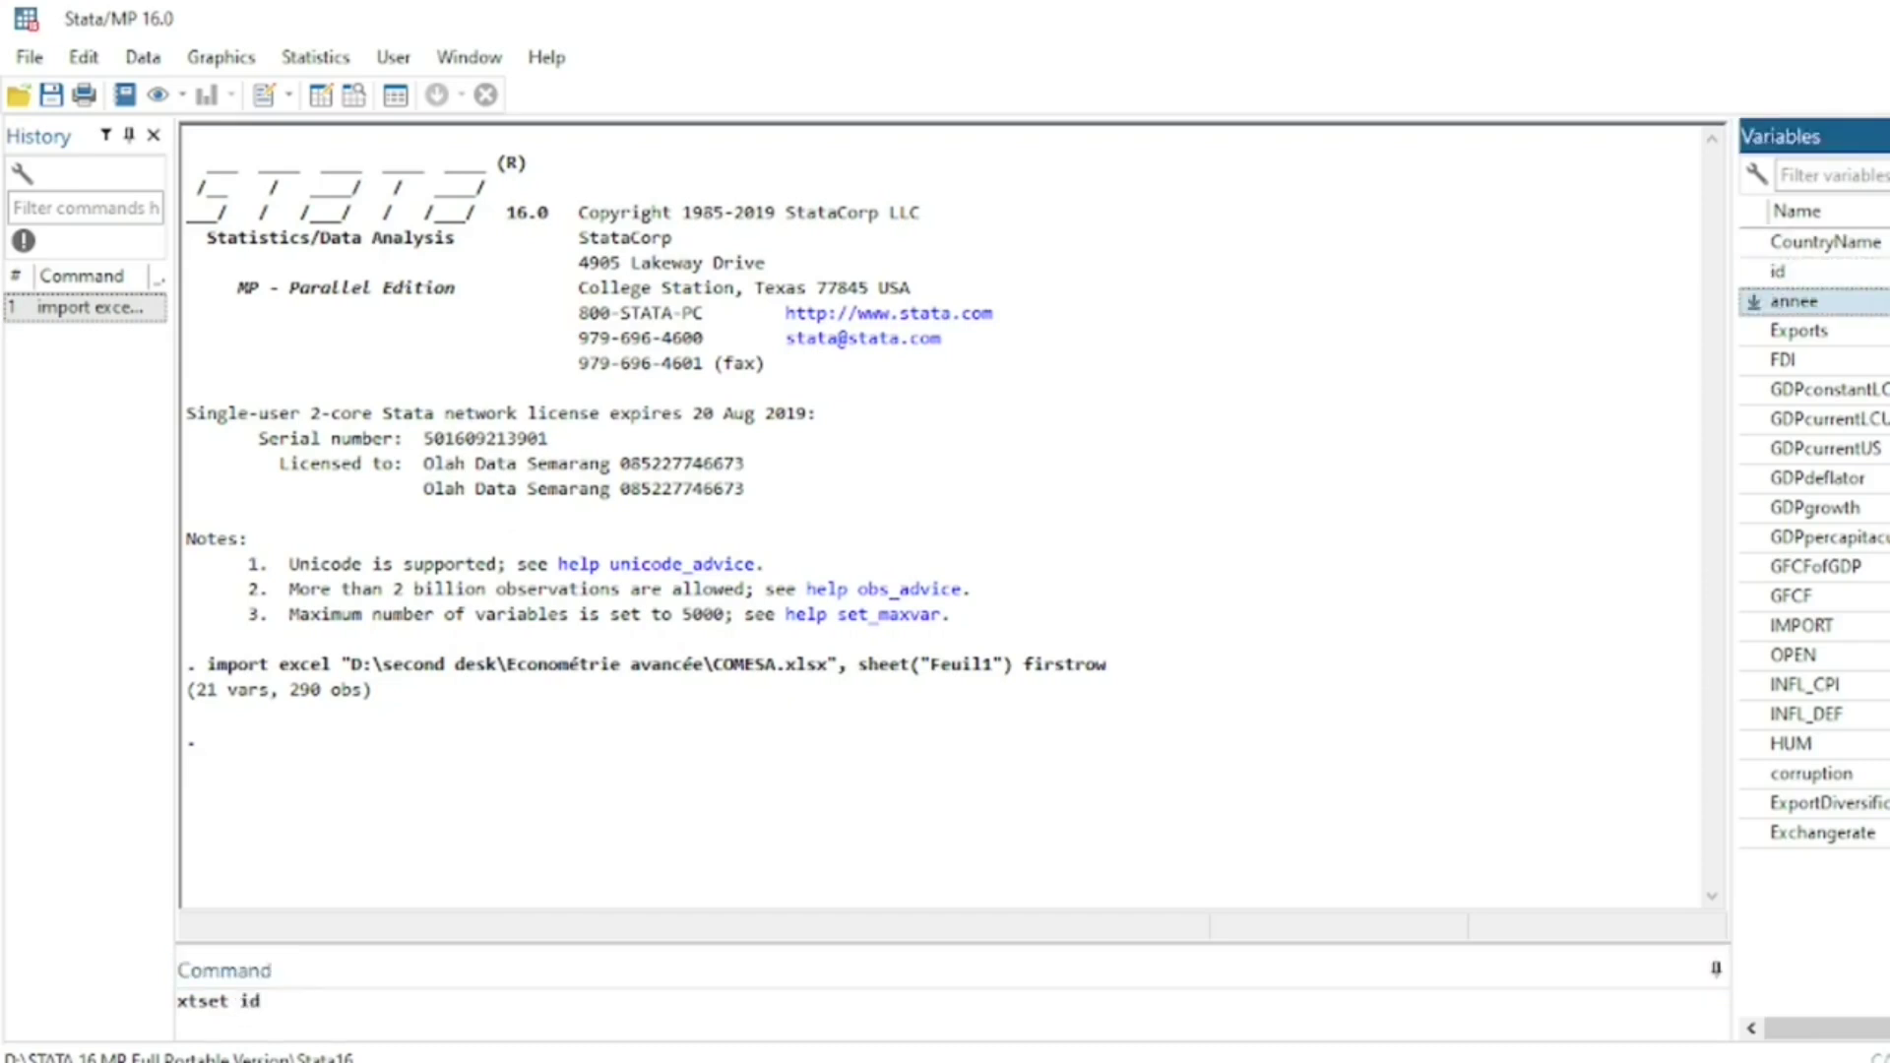
key(Return)
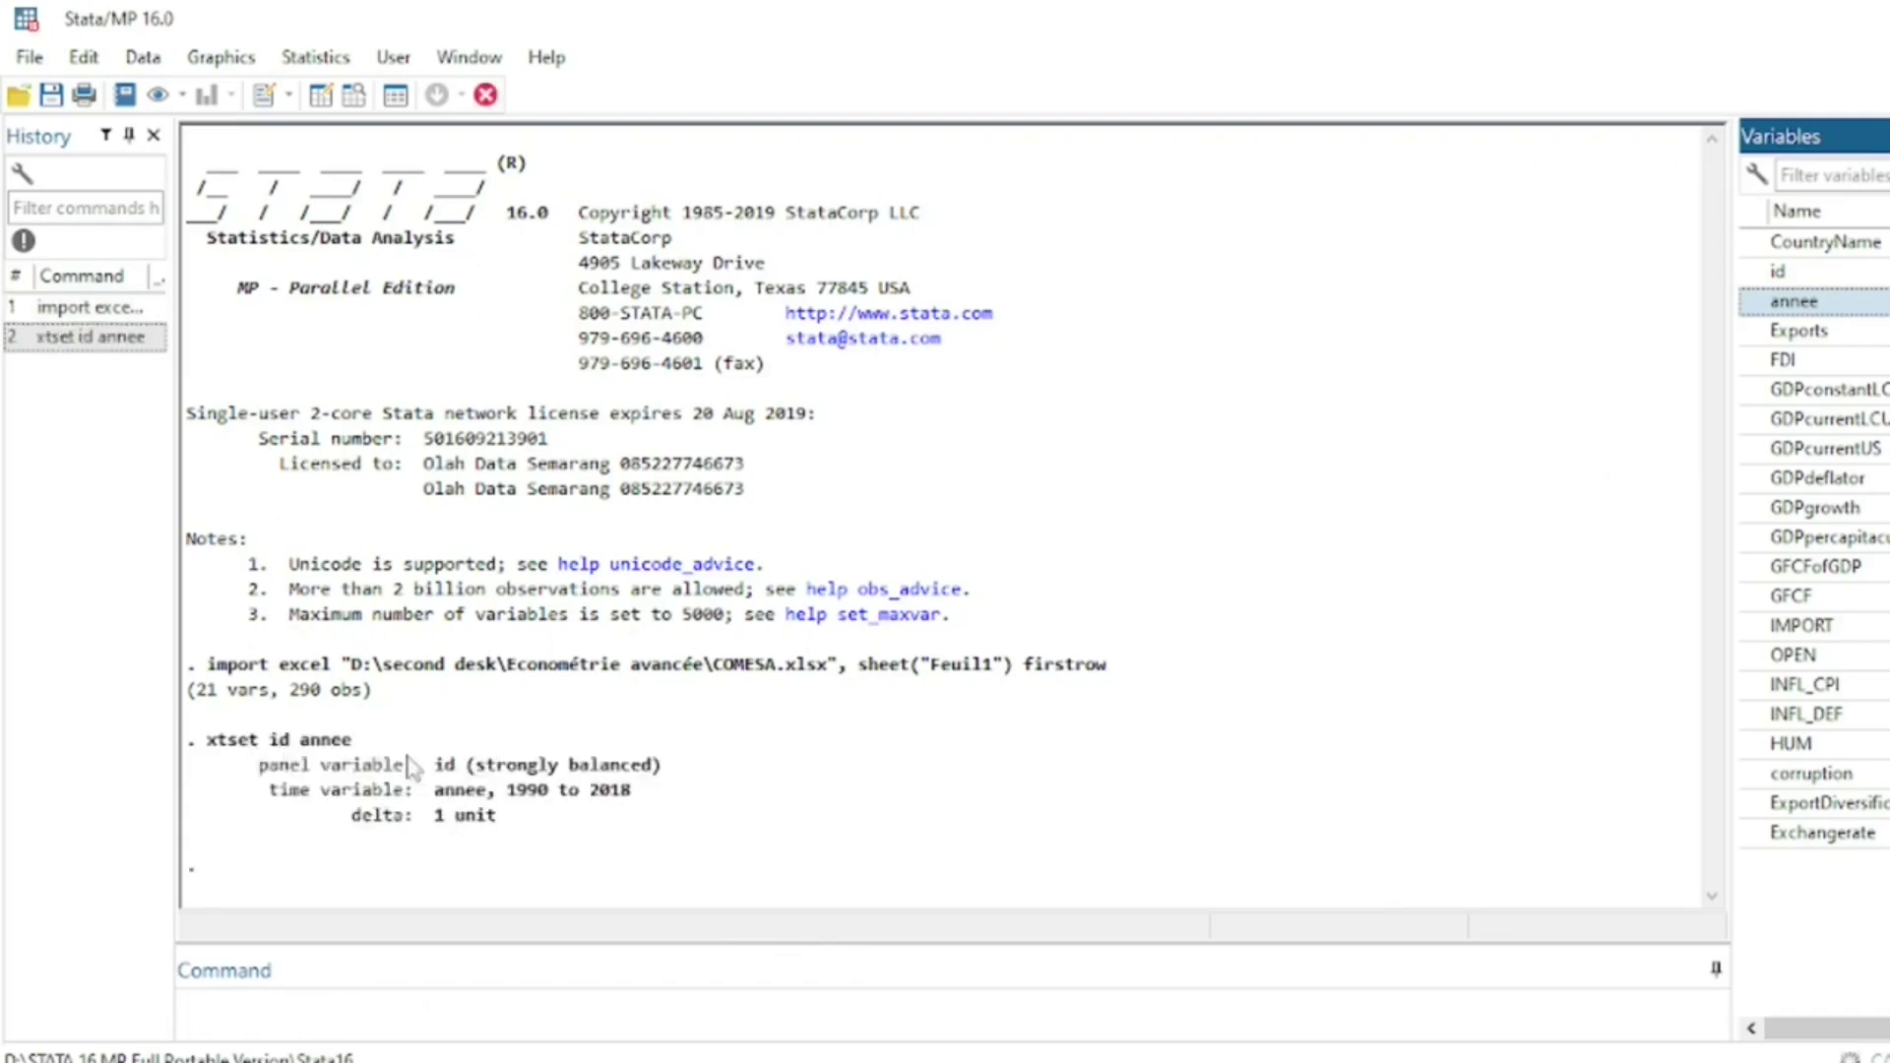
drag(254, 740, 603, 841)
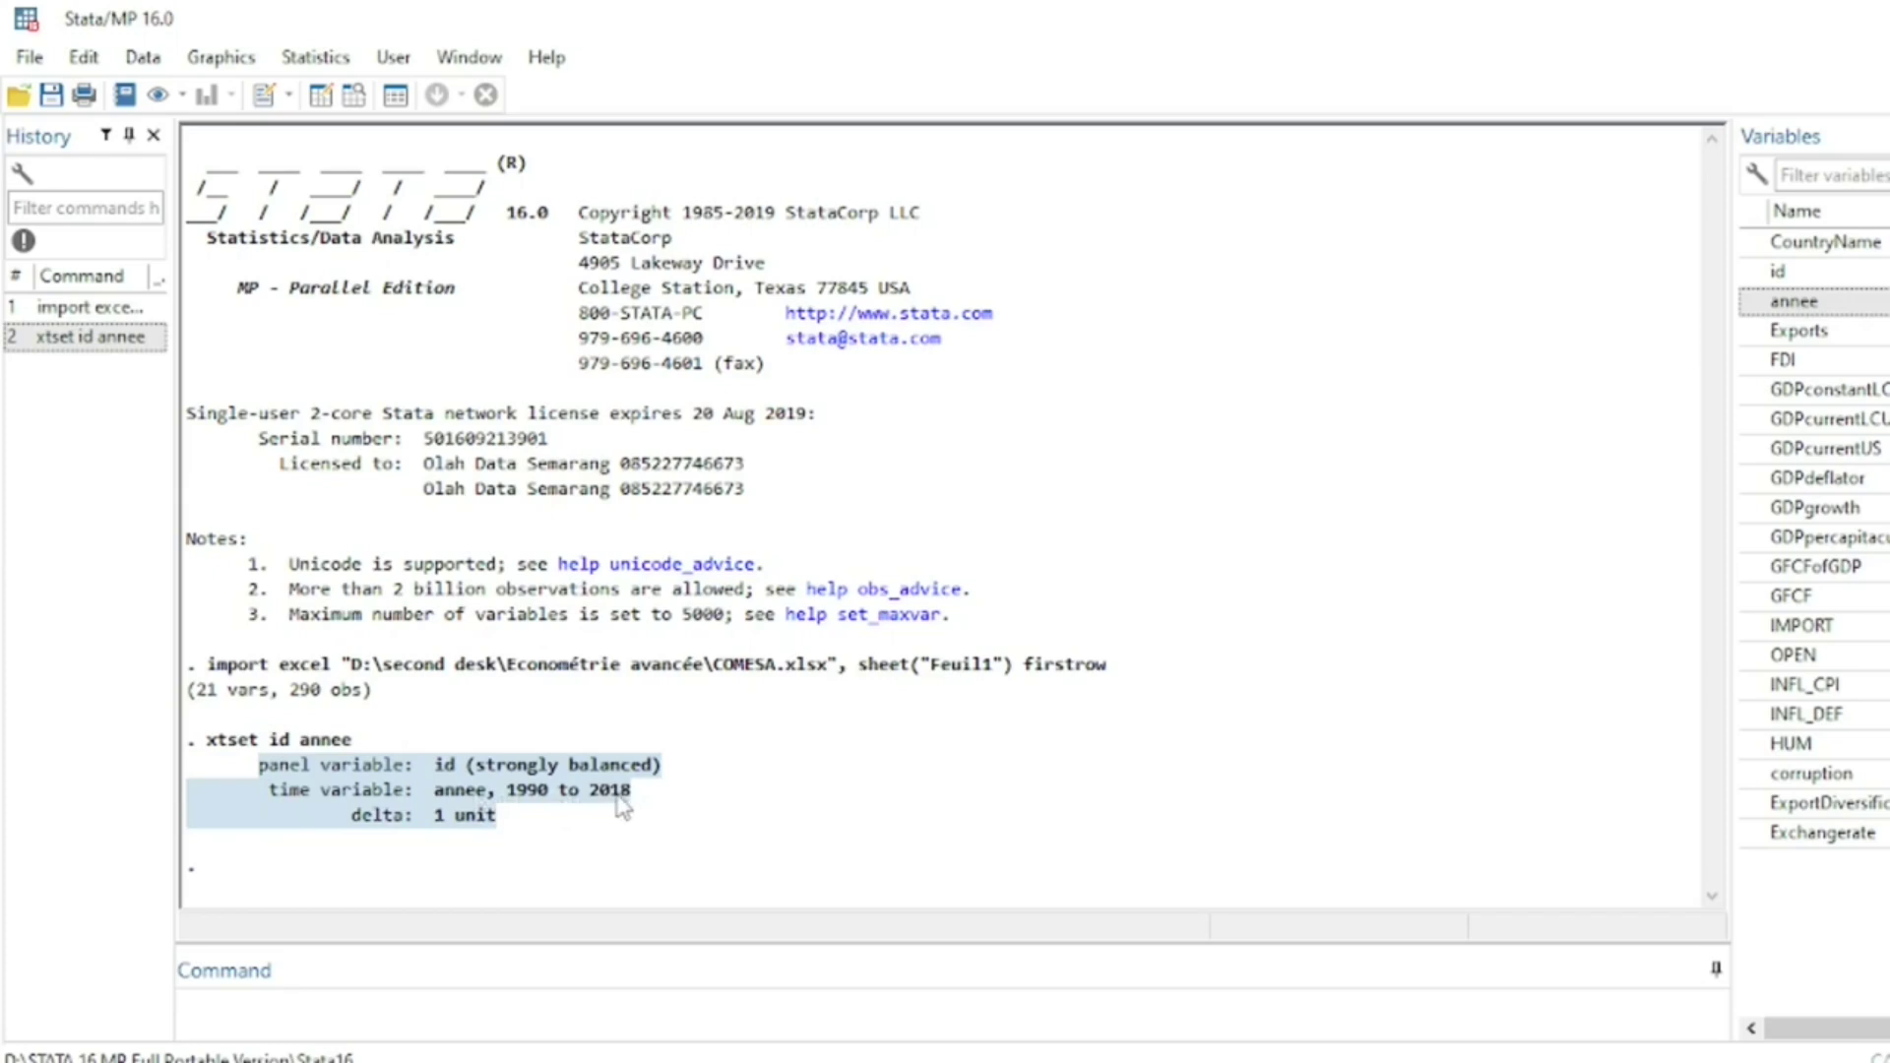
On do-file line 3, highlight xtcointtest, the kao option and the variables GDPcurrentUS FDI OPEN
mouse_move(1260, 1051)
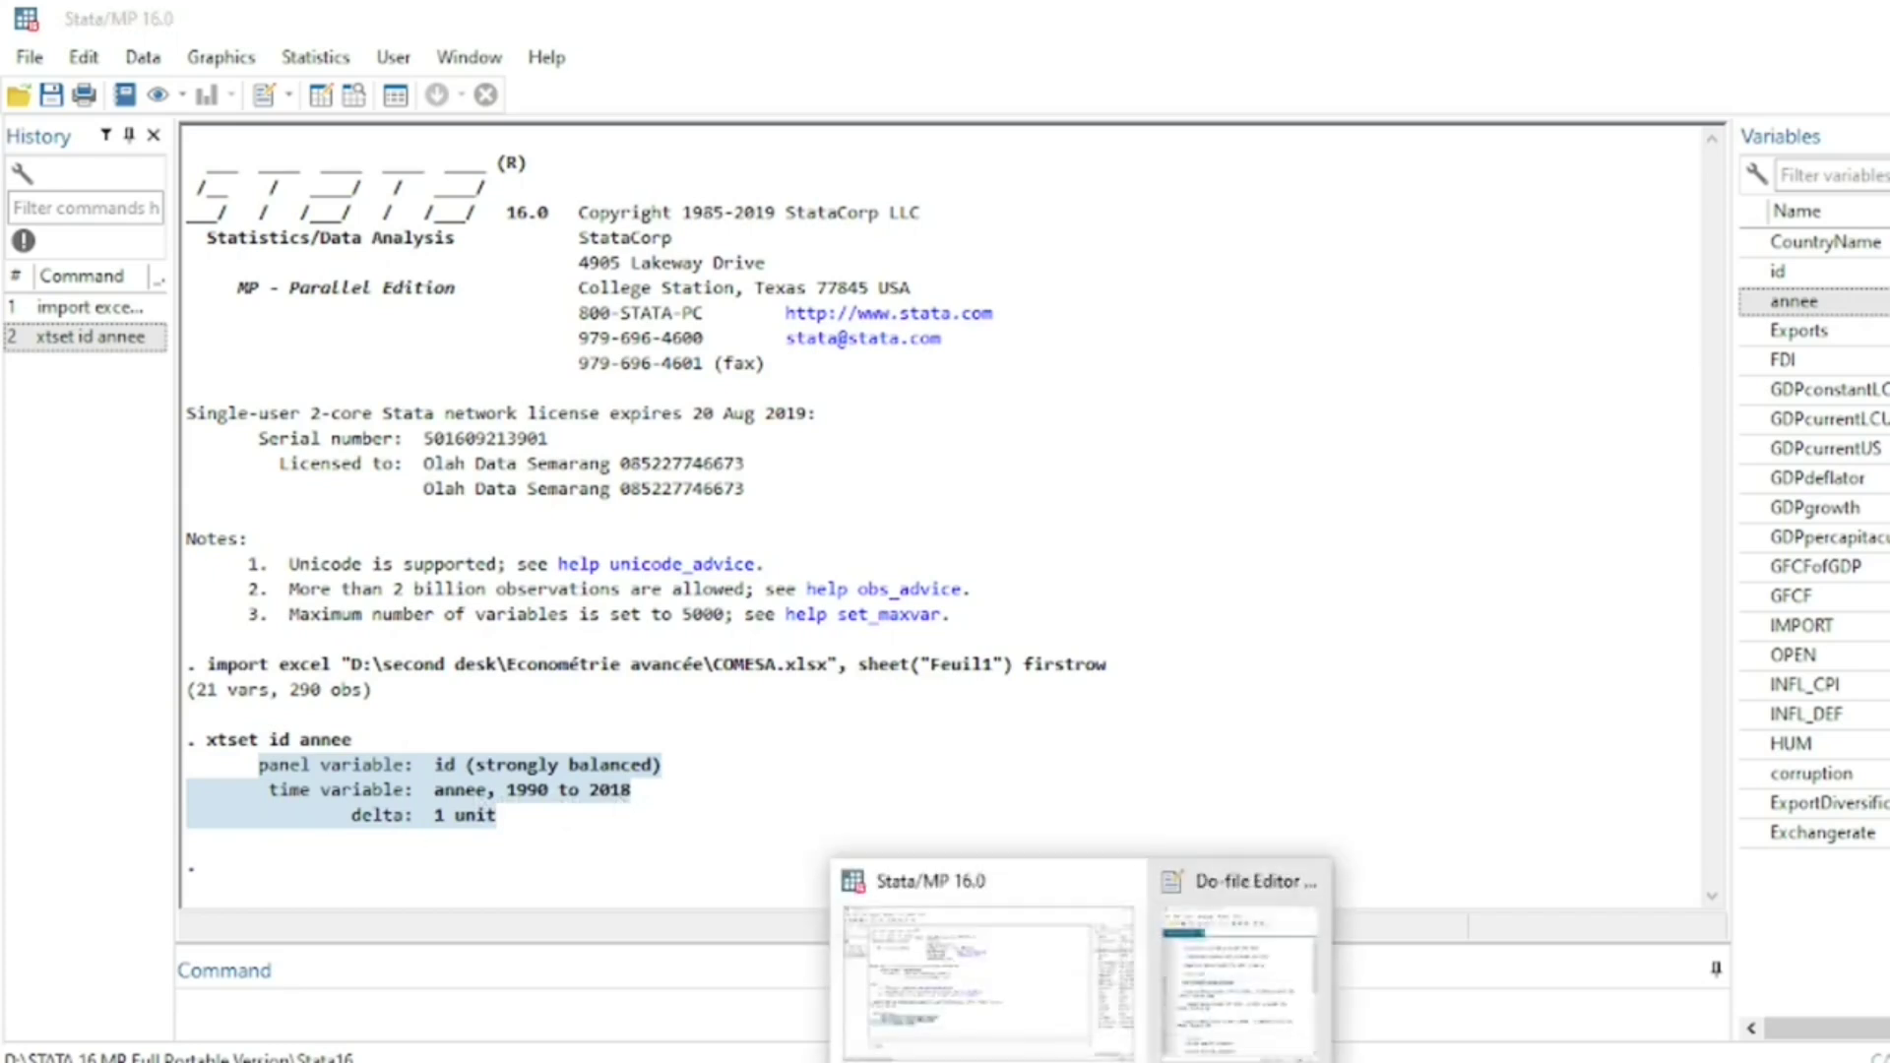
click(1225, 980)
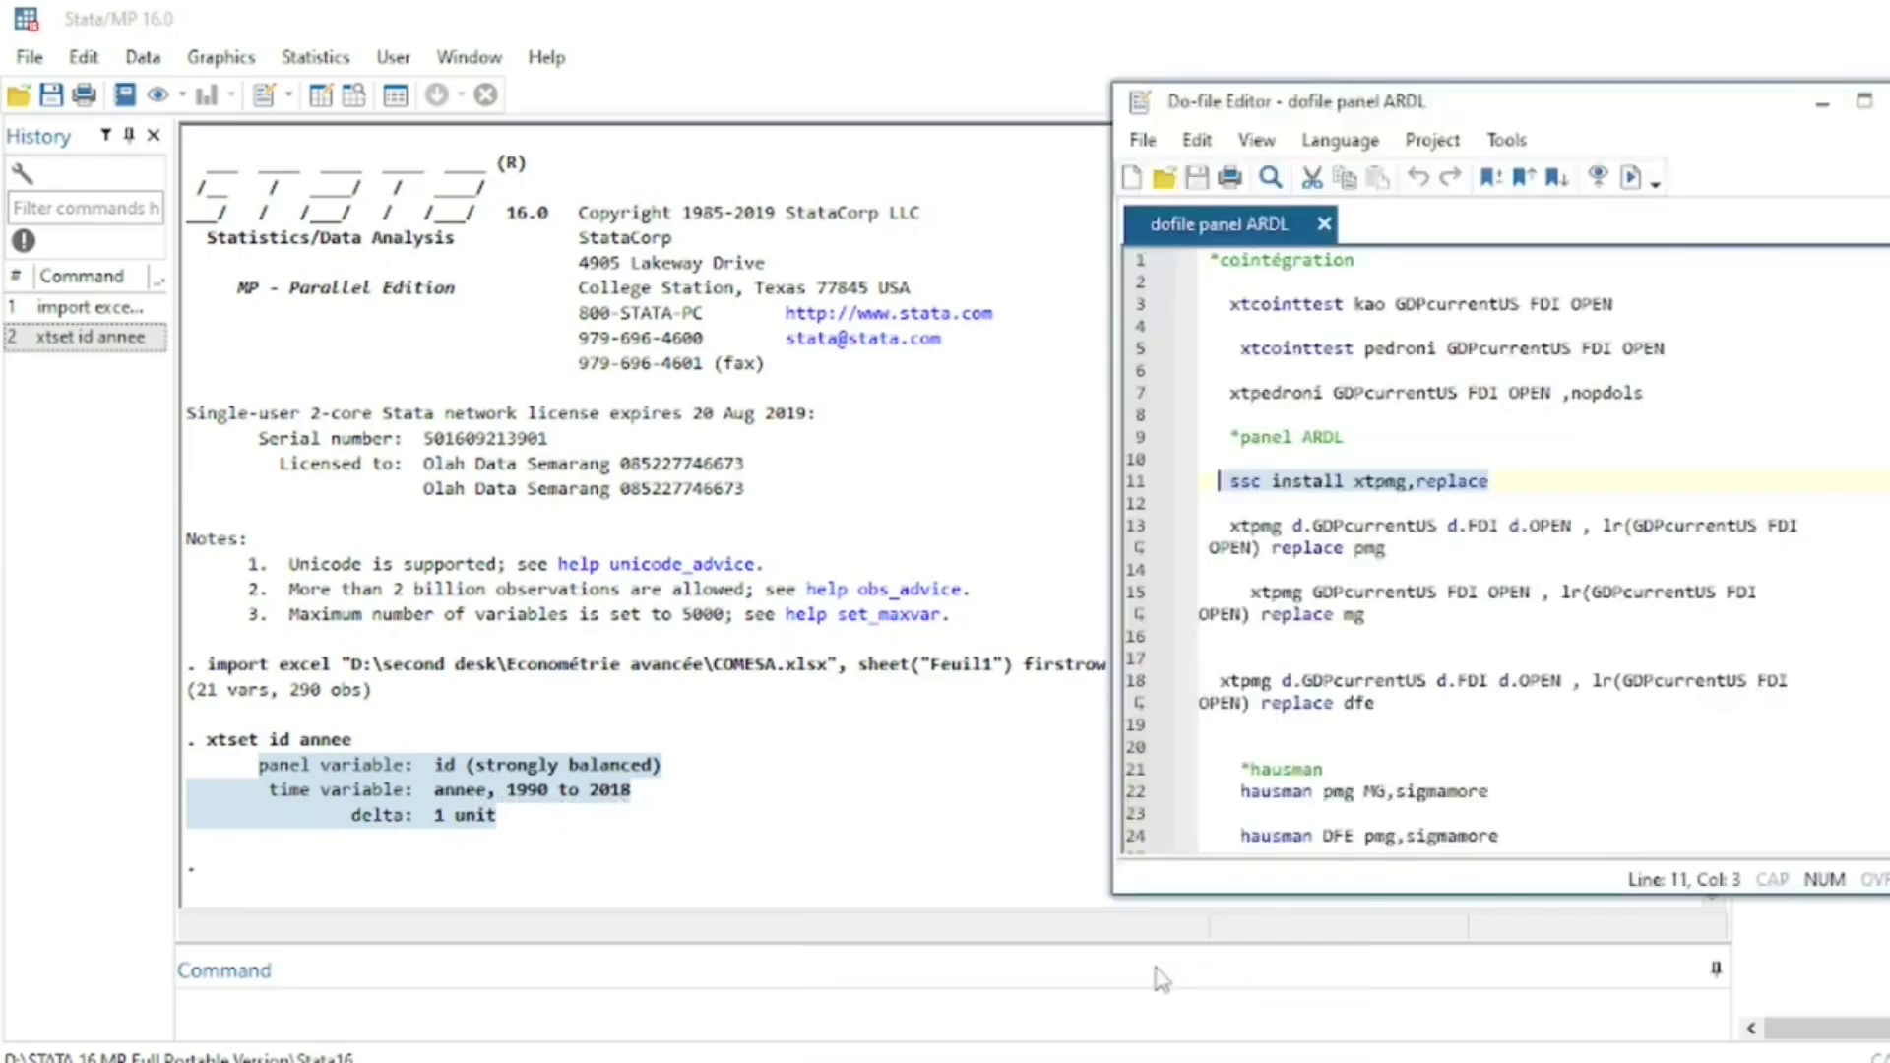
click(1221, 304)
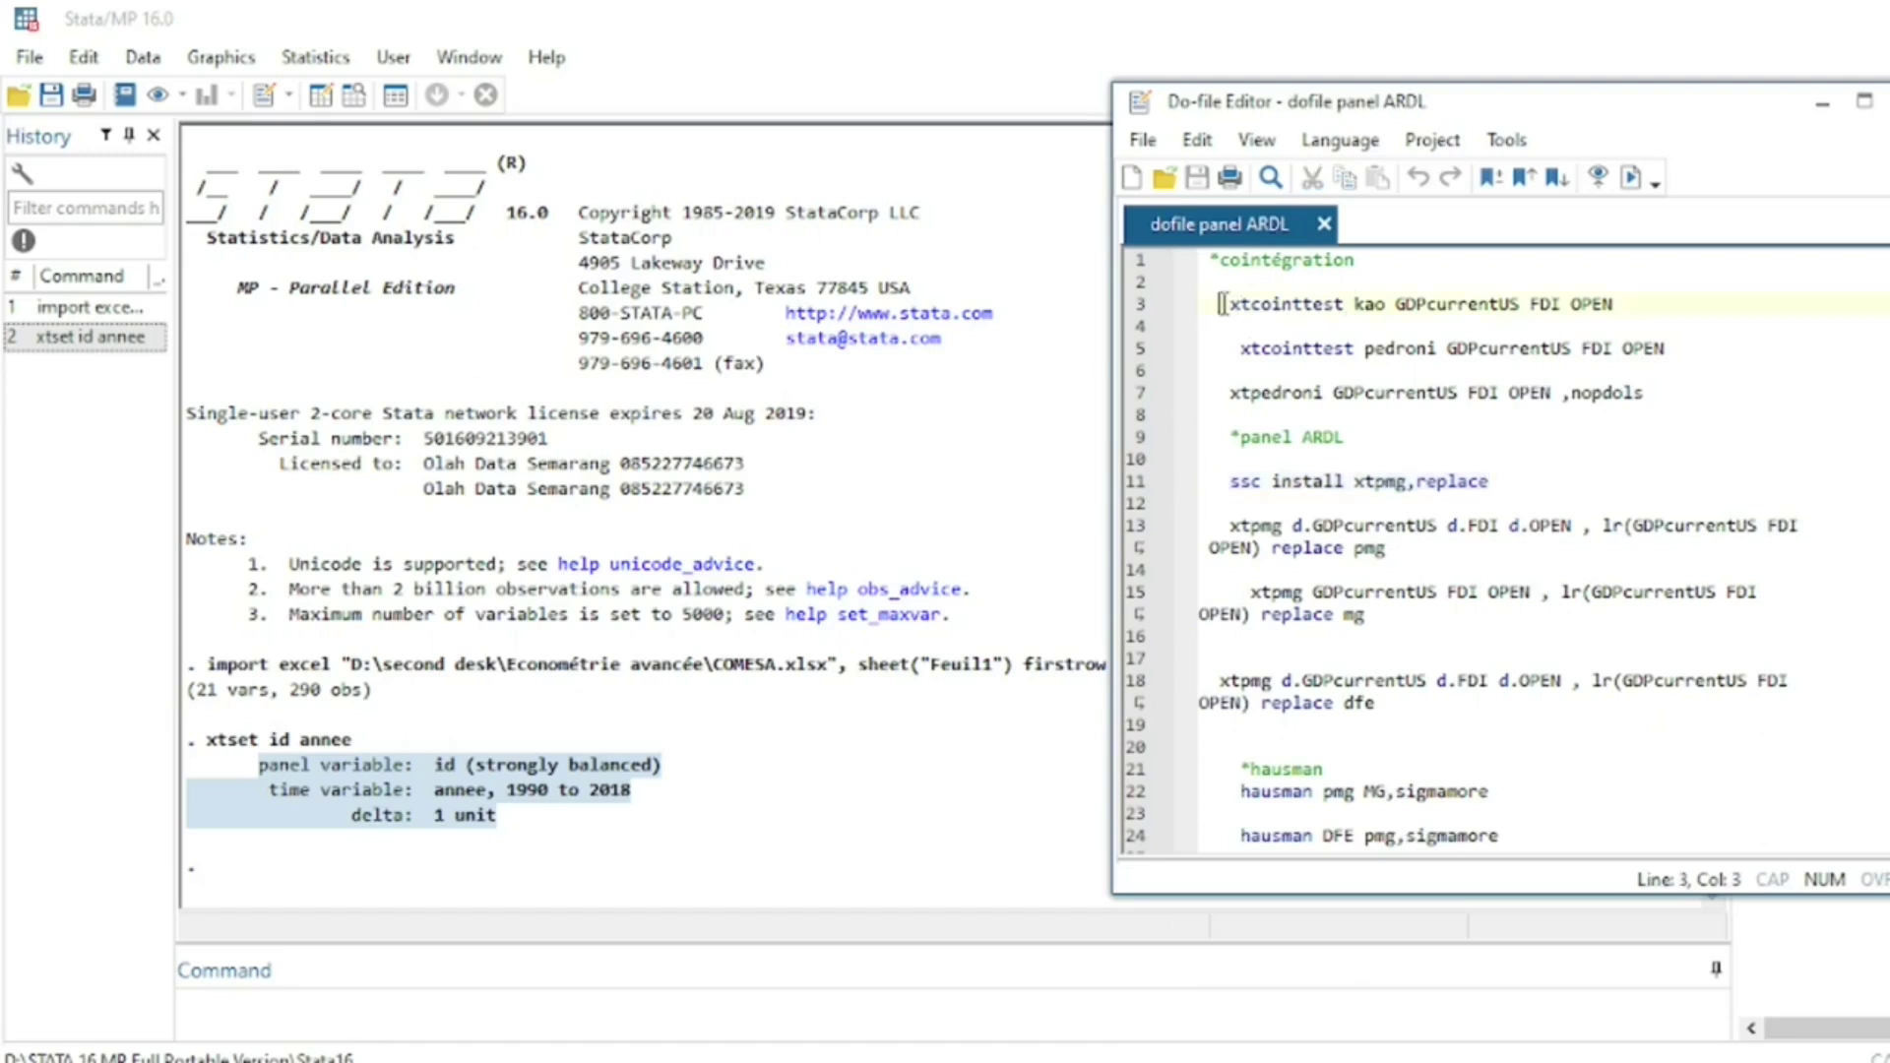
key(shift+Right)
key(shift+Right)
key(shift+Right)
key(shift+Right)
key(shift+Right)
key(shift+Right)
key(shift+Right)
key(shift+Right)
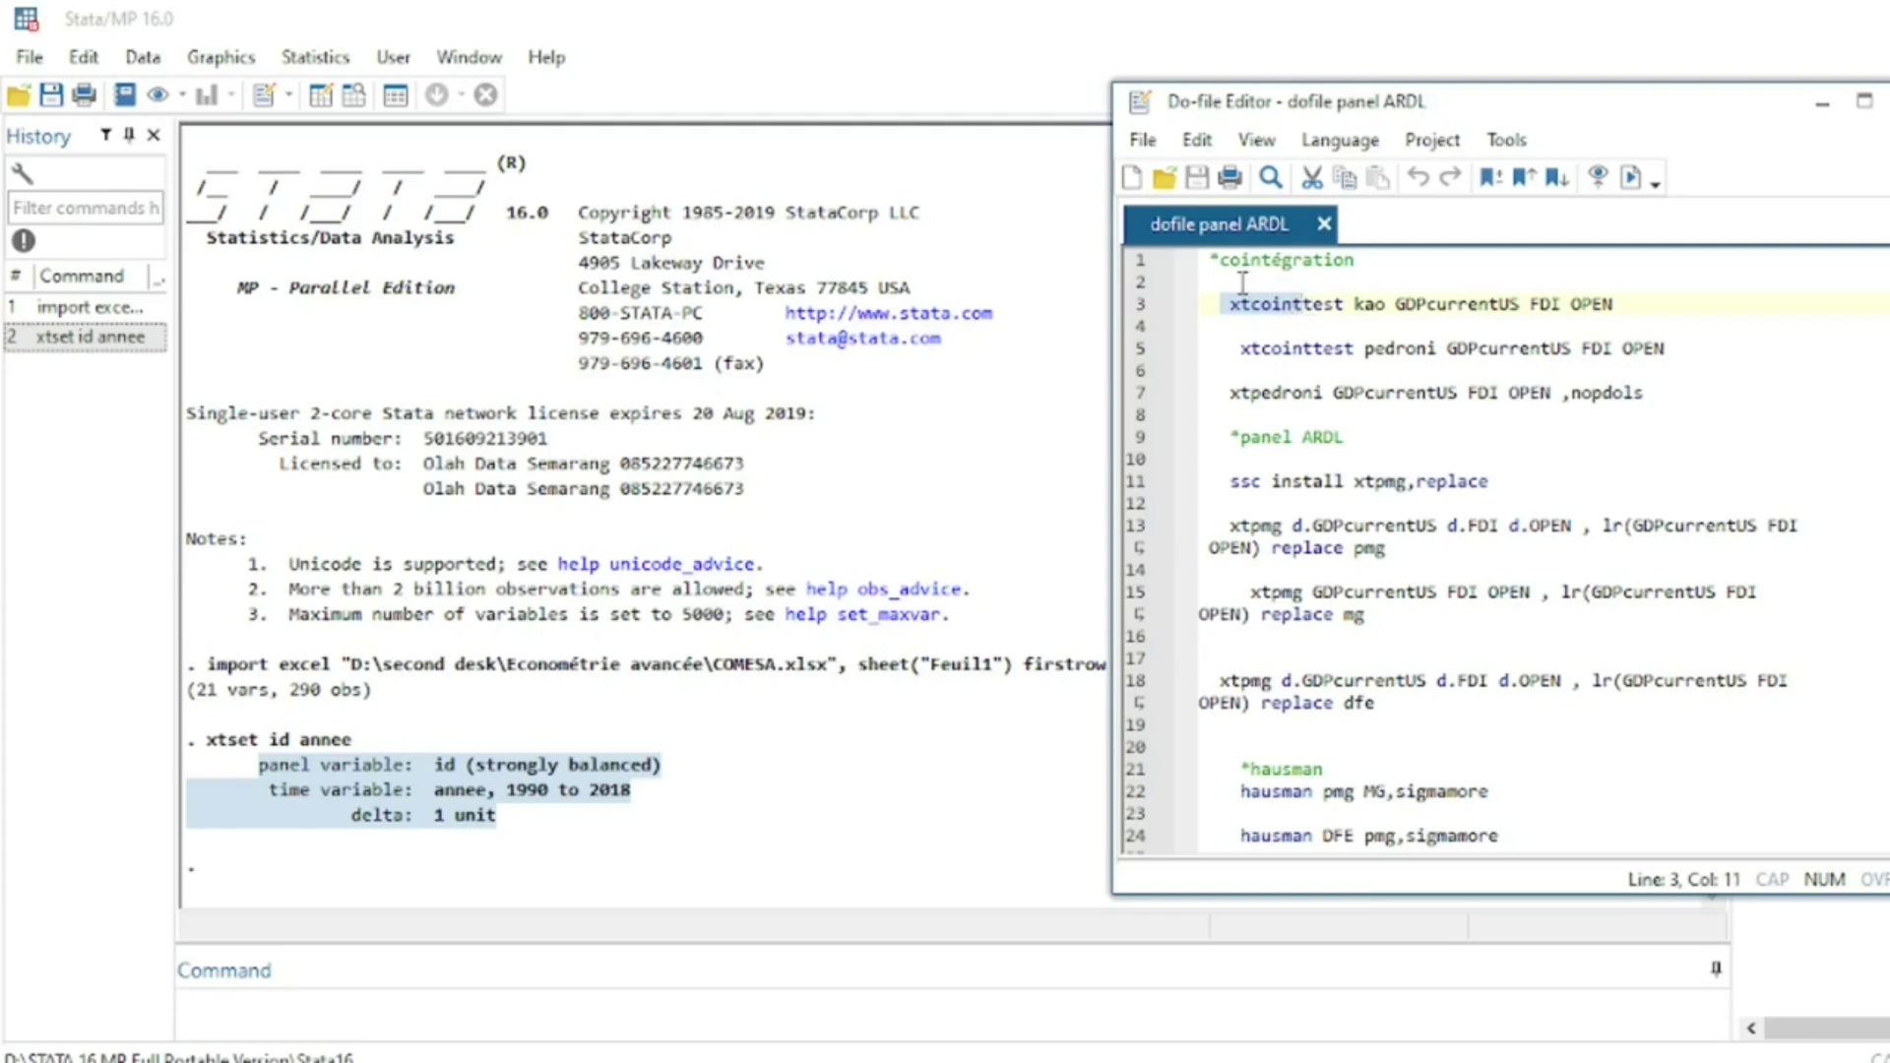
click(1357, 306)
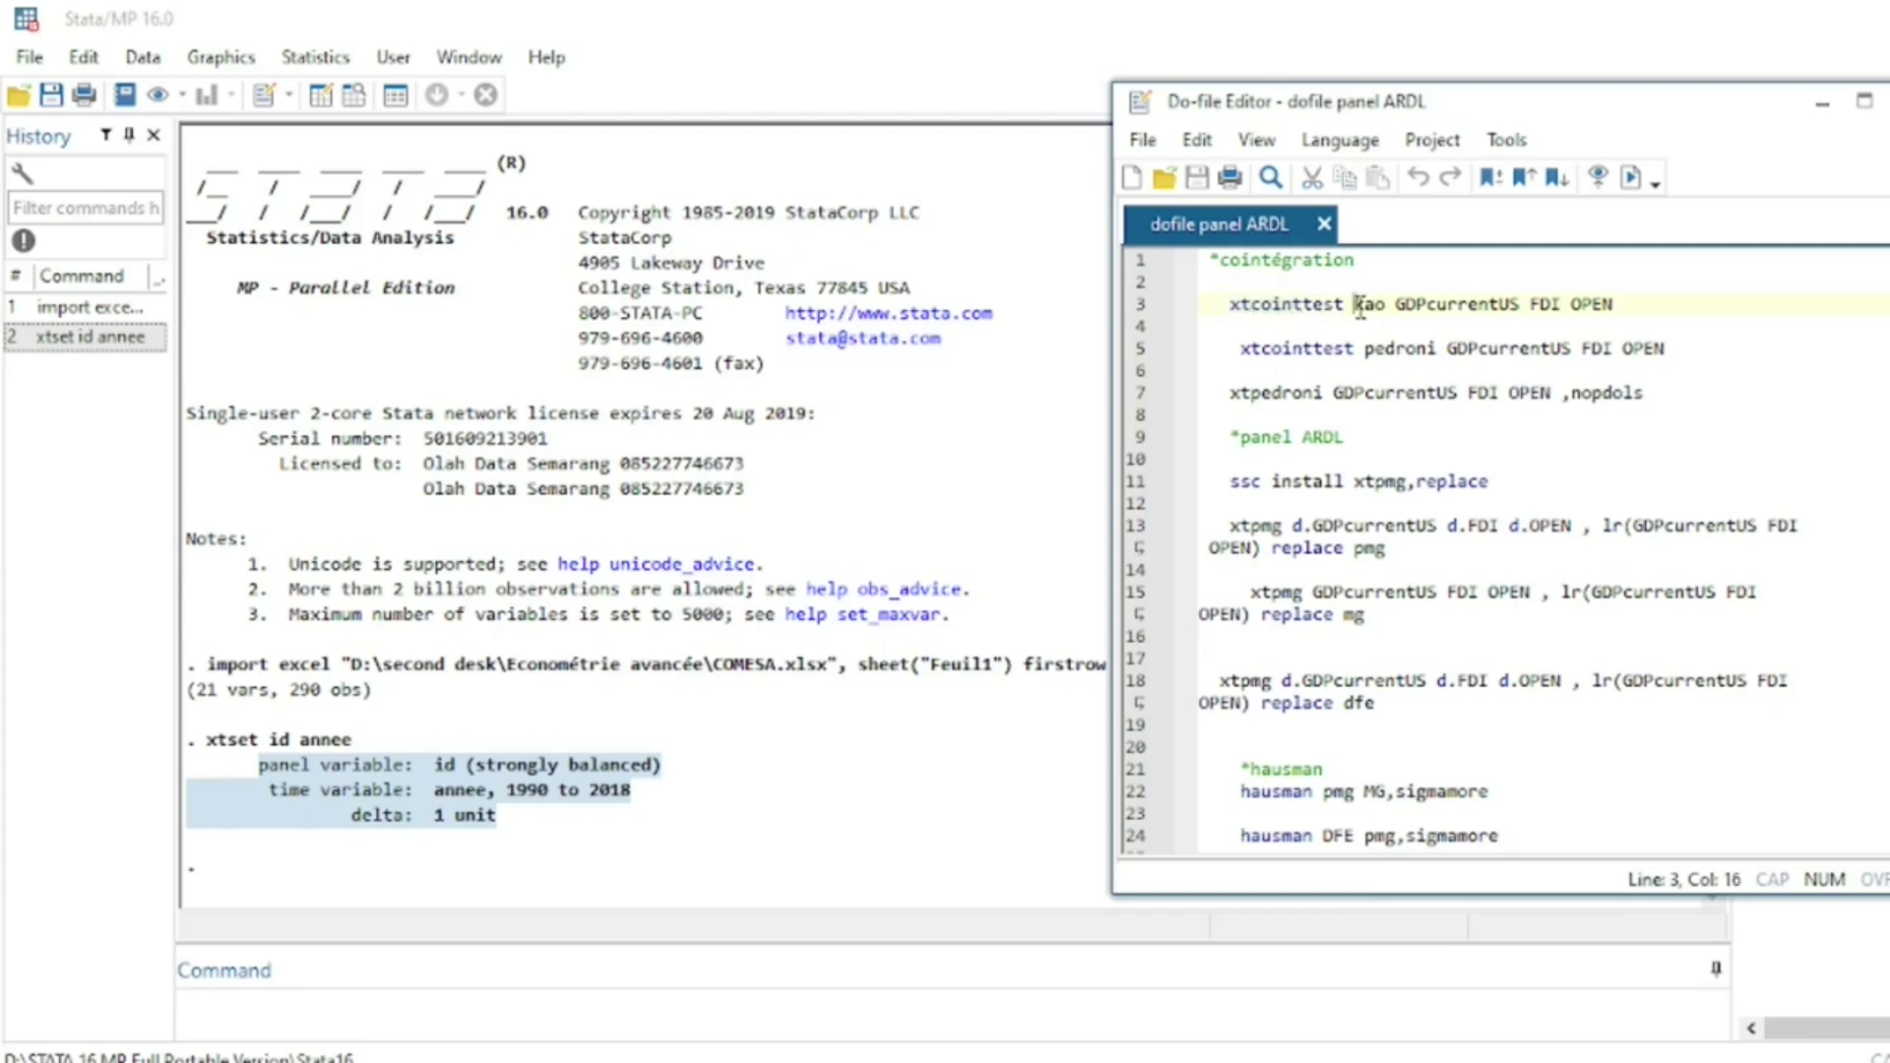
drag(1359, 307, 1389, 308)
drag(1395, 306, 1616, 311)
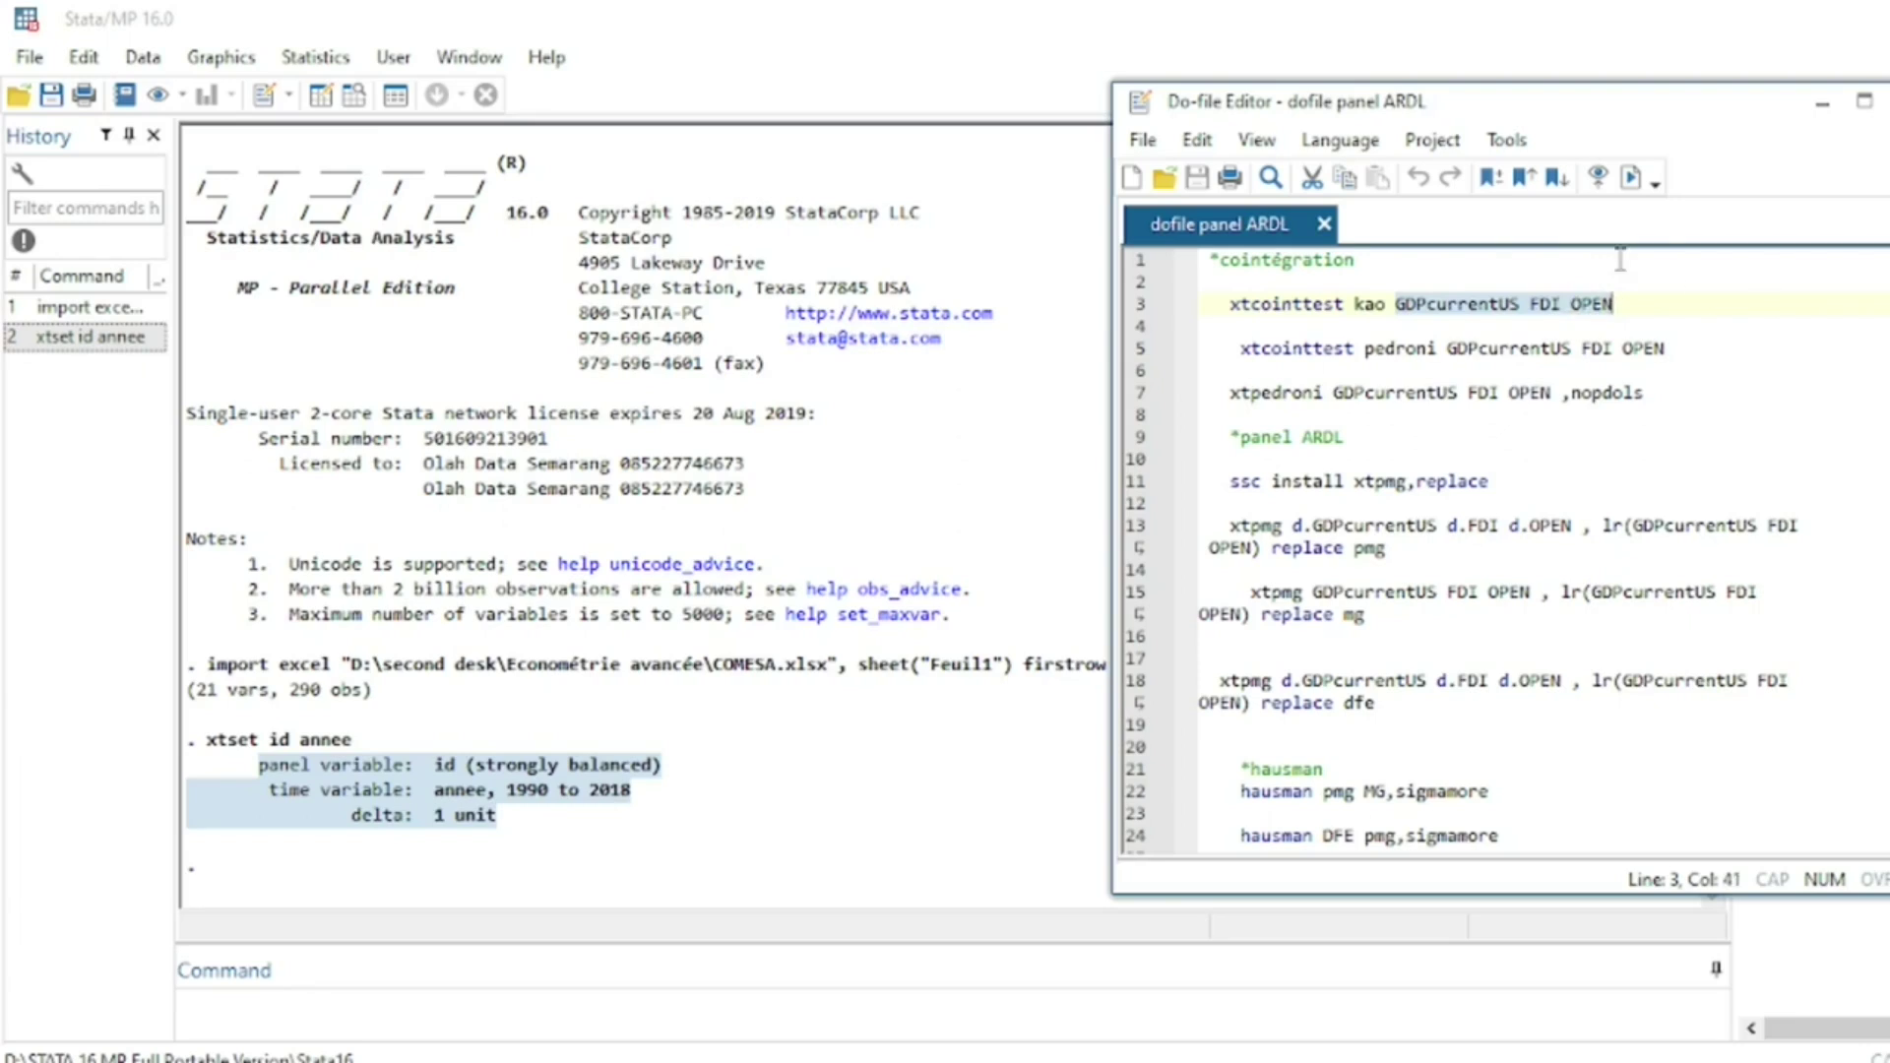
Mark GDPcurrentUS as dependent and FDI, OPEN as regressors, then run the Kao test
click(1402, 304)
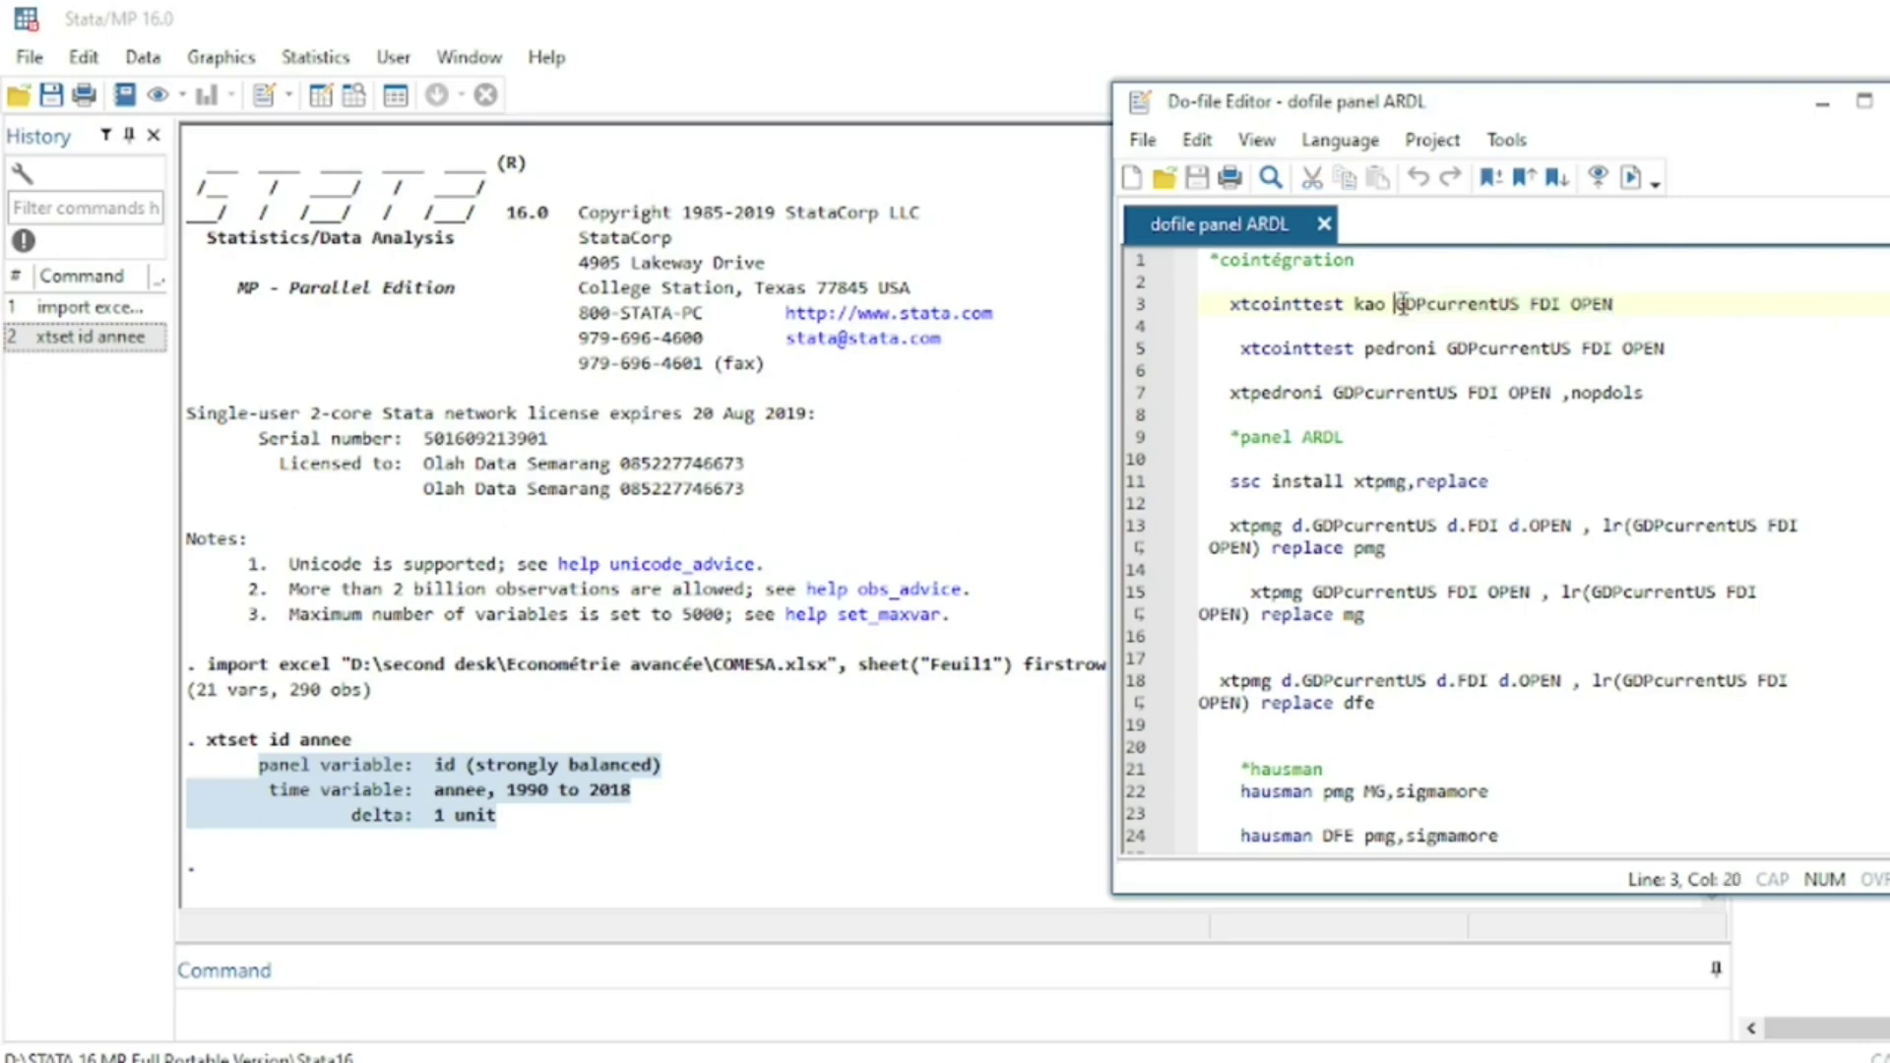
drag(1403, 304, 1518, 300)
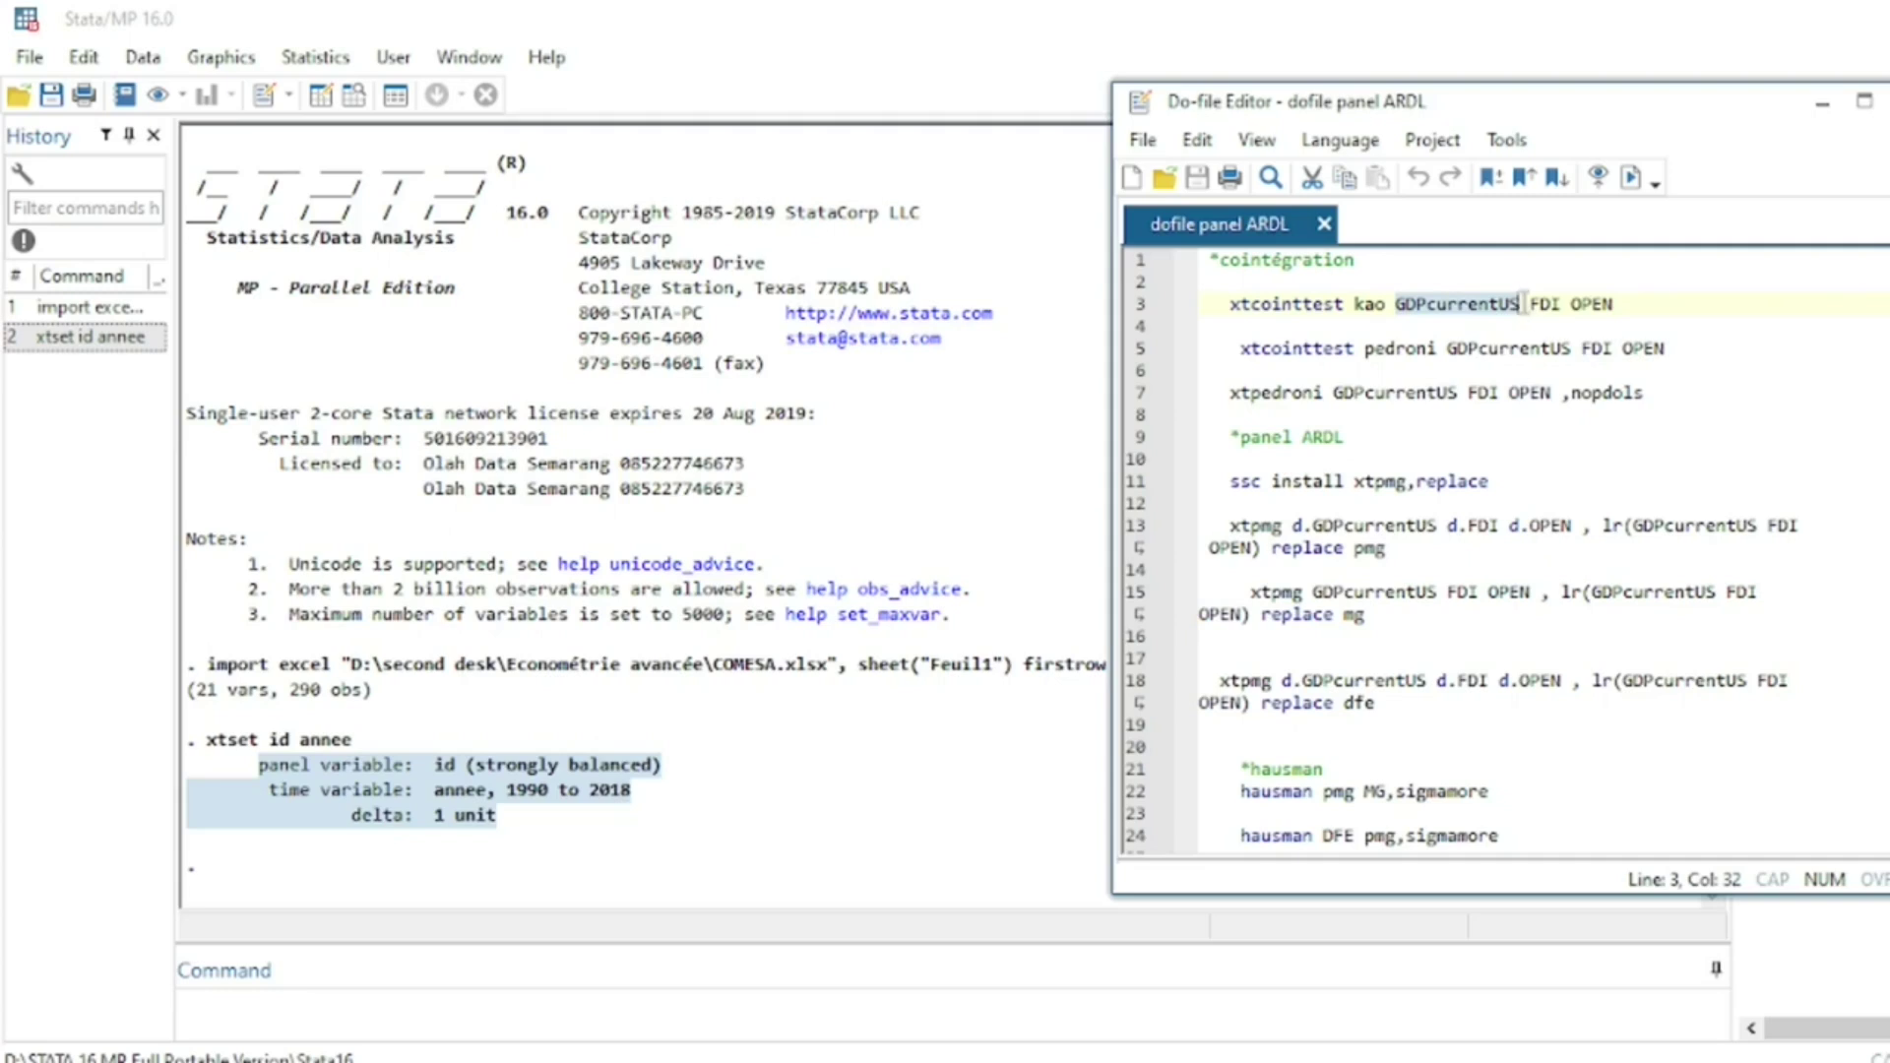
drag(1537, 309, 1624, 320)
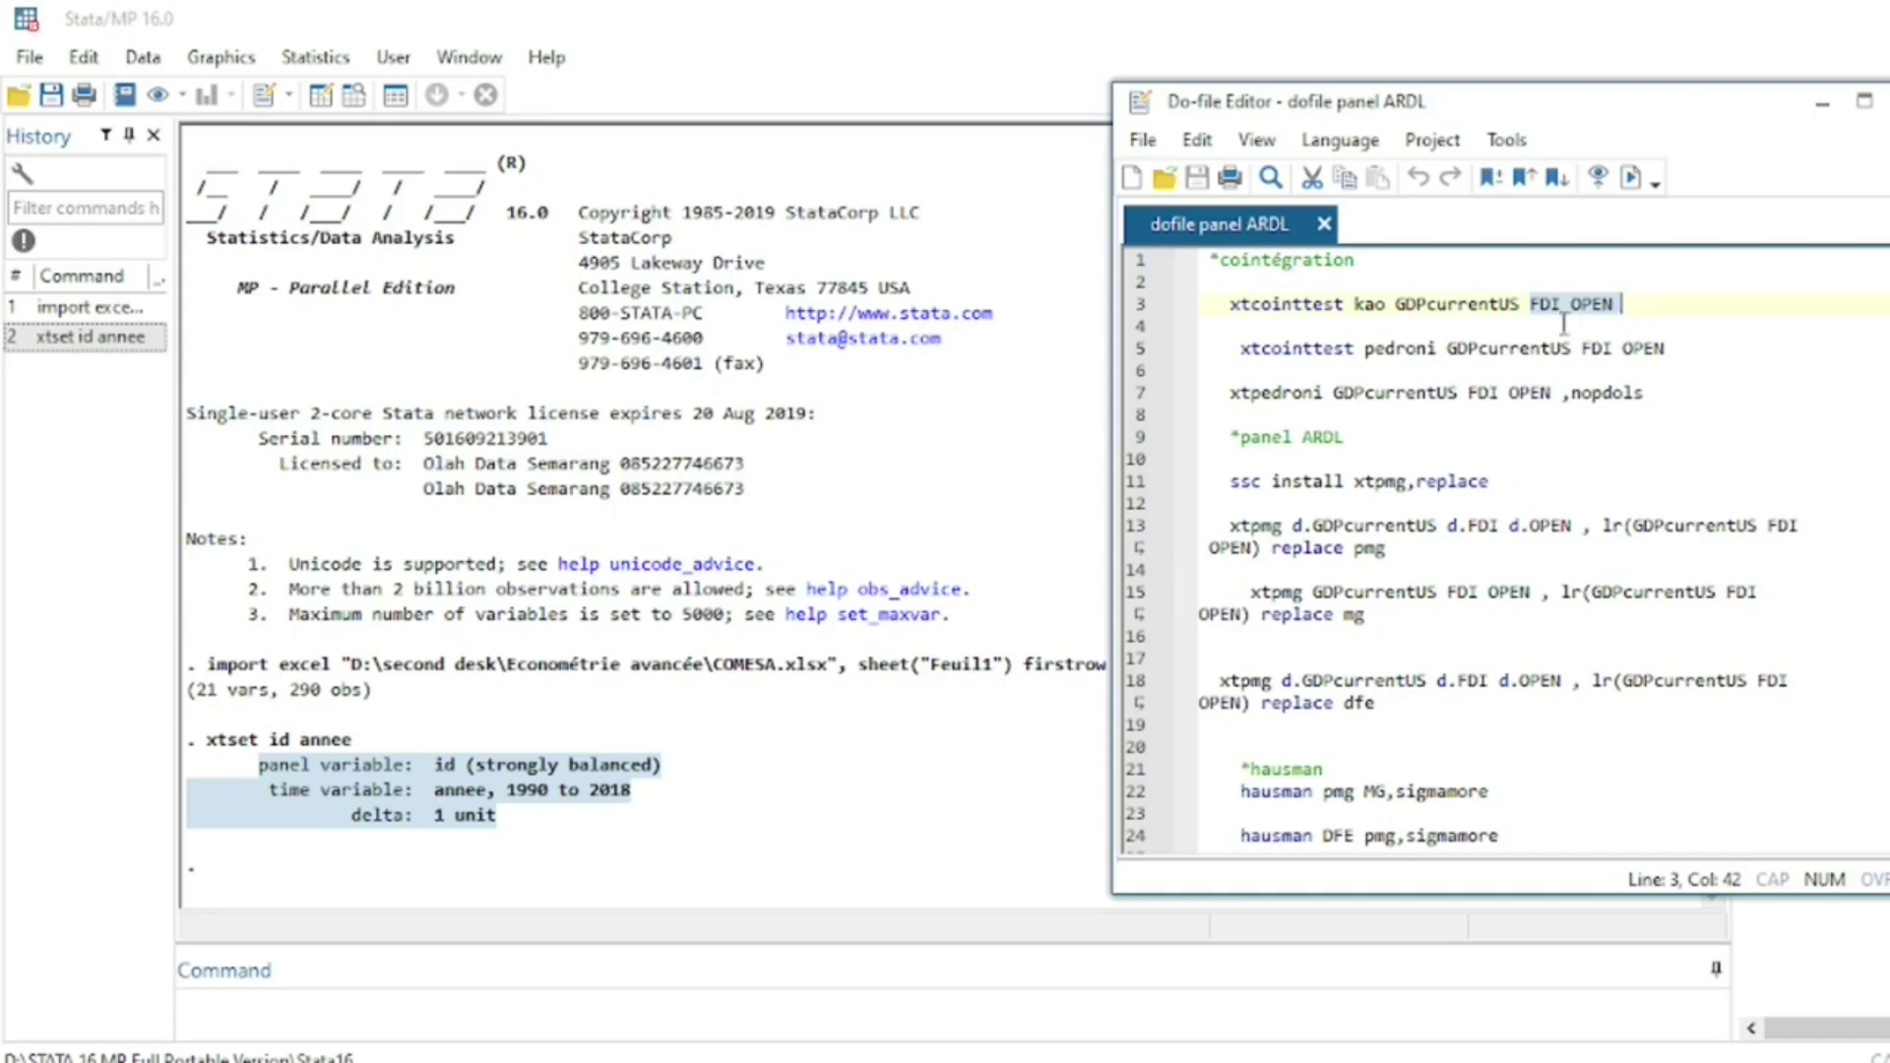
click(1626, 304)
click(1199, 325)
drag(1199, 325, 1220, 304)
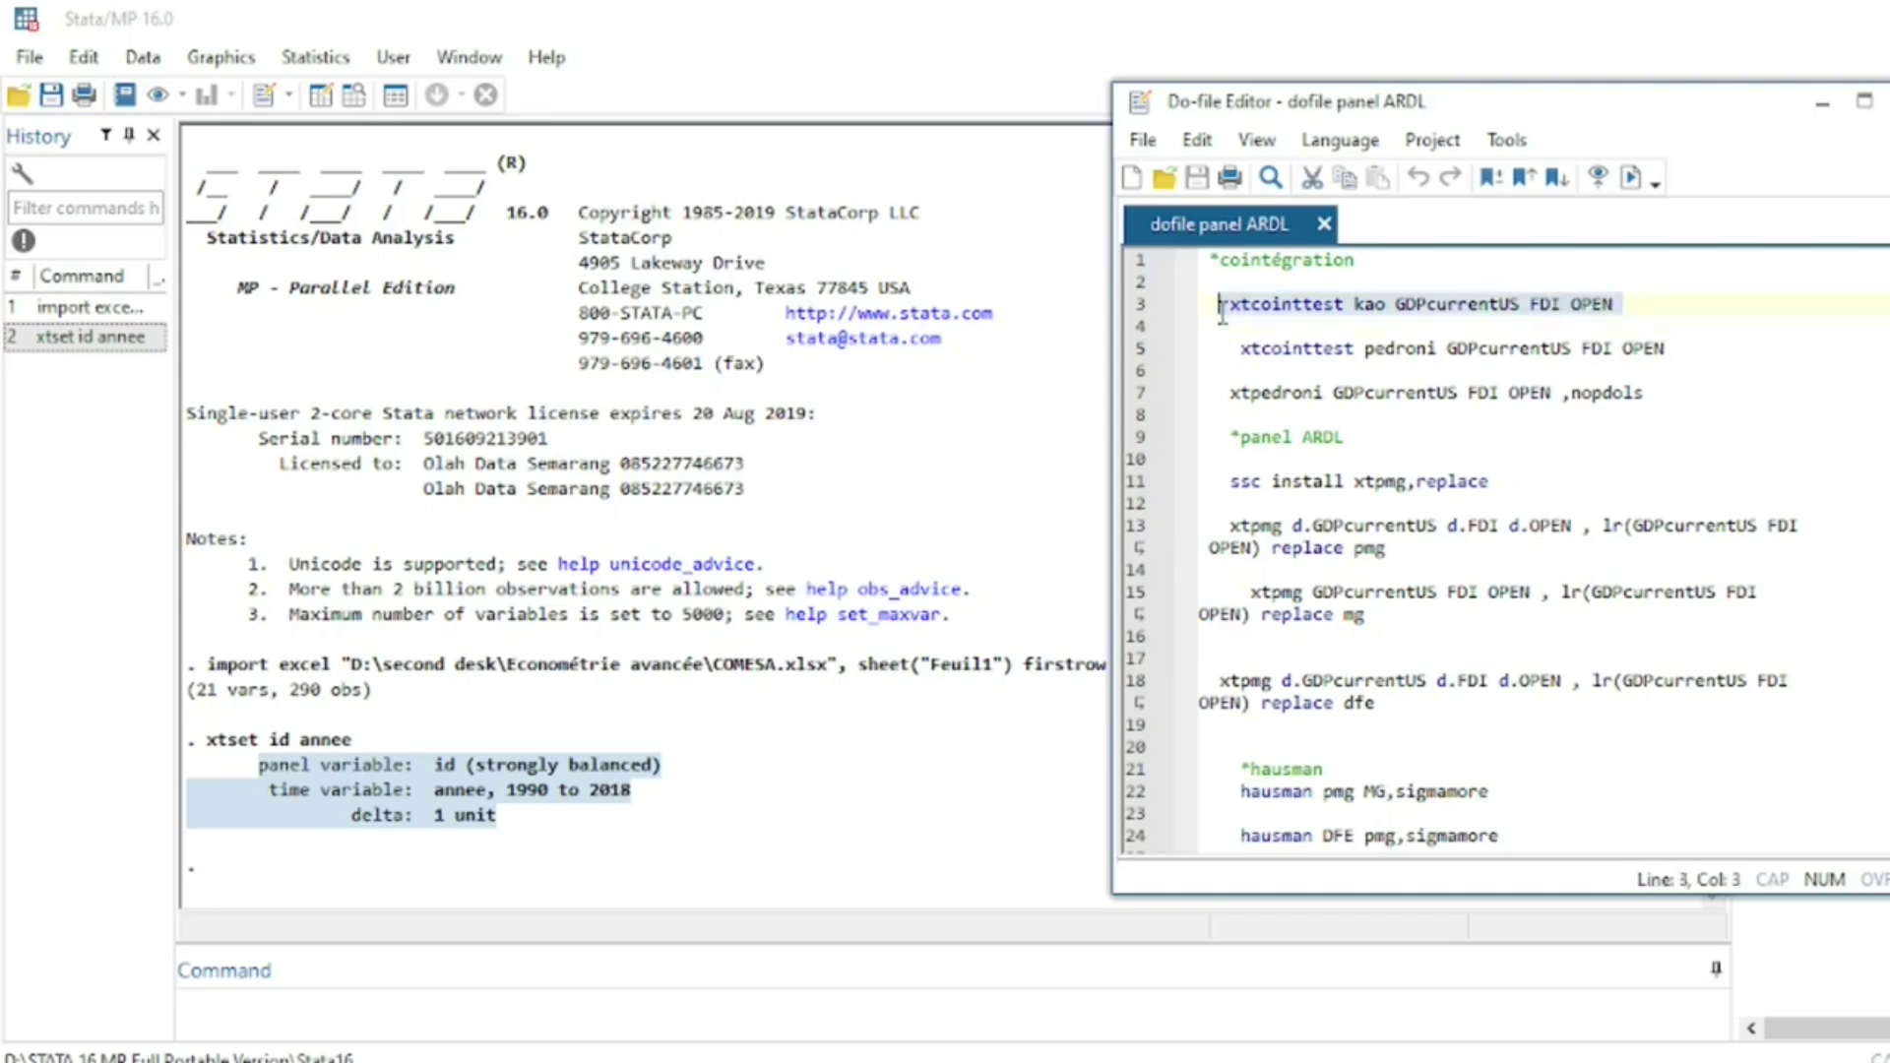
click(1632, 180)
Highlight the Kao Dickey-Fuller p-values 0.0619 and 0.0489 and the 'Ho: No cointegration' null
click(798, 783)
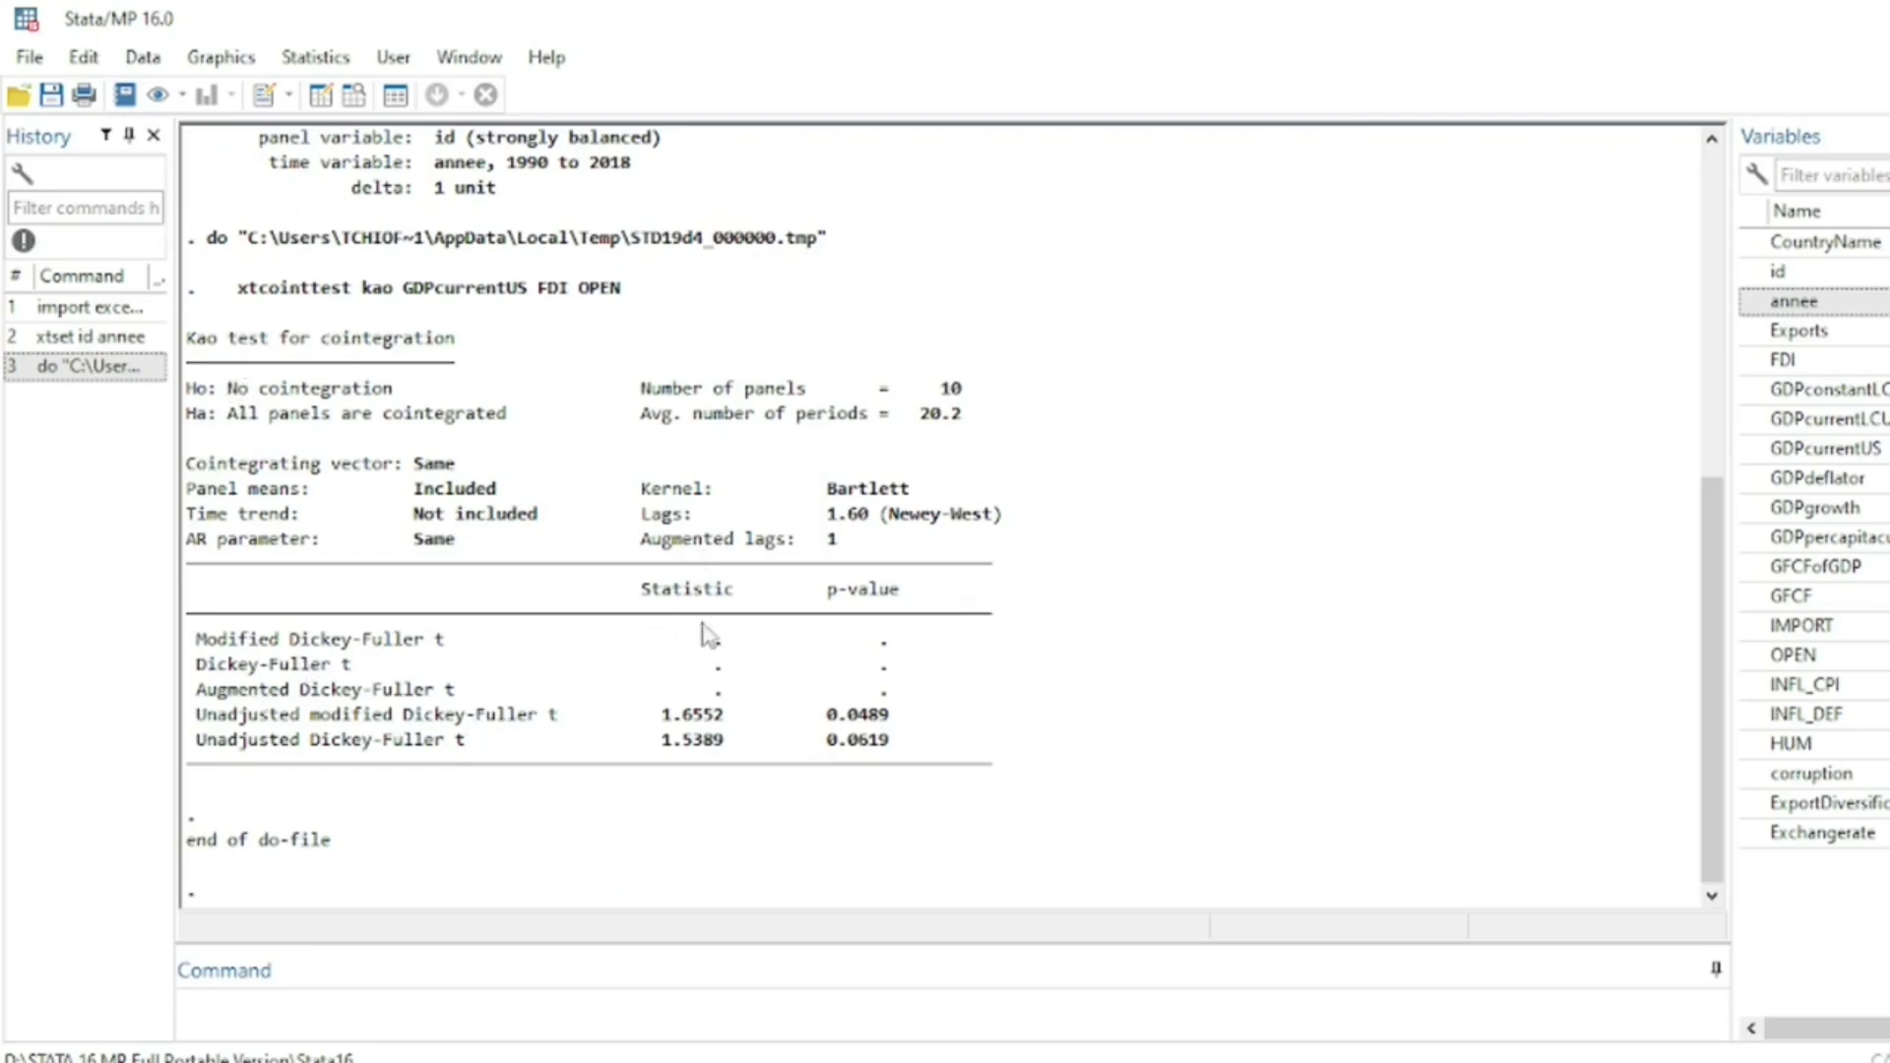
drag(672, 624, 899, 694)
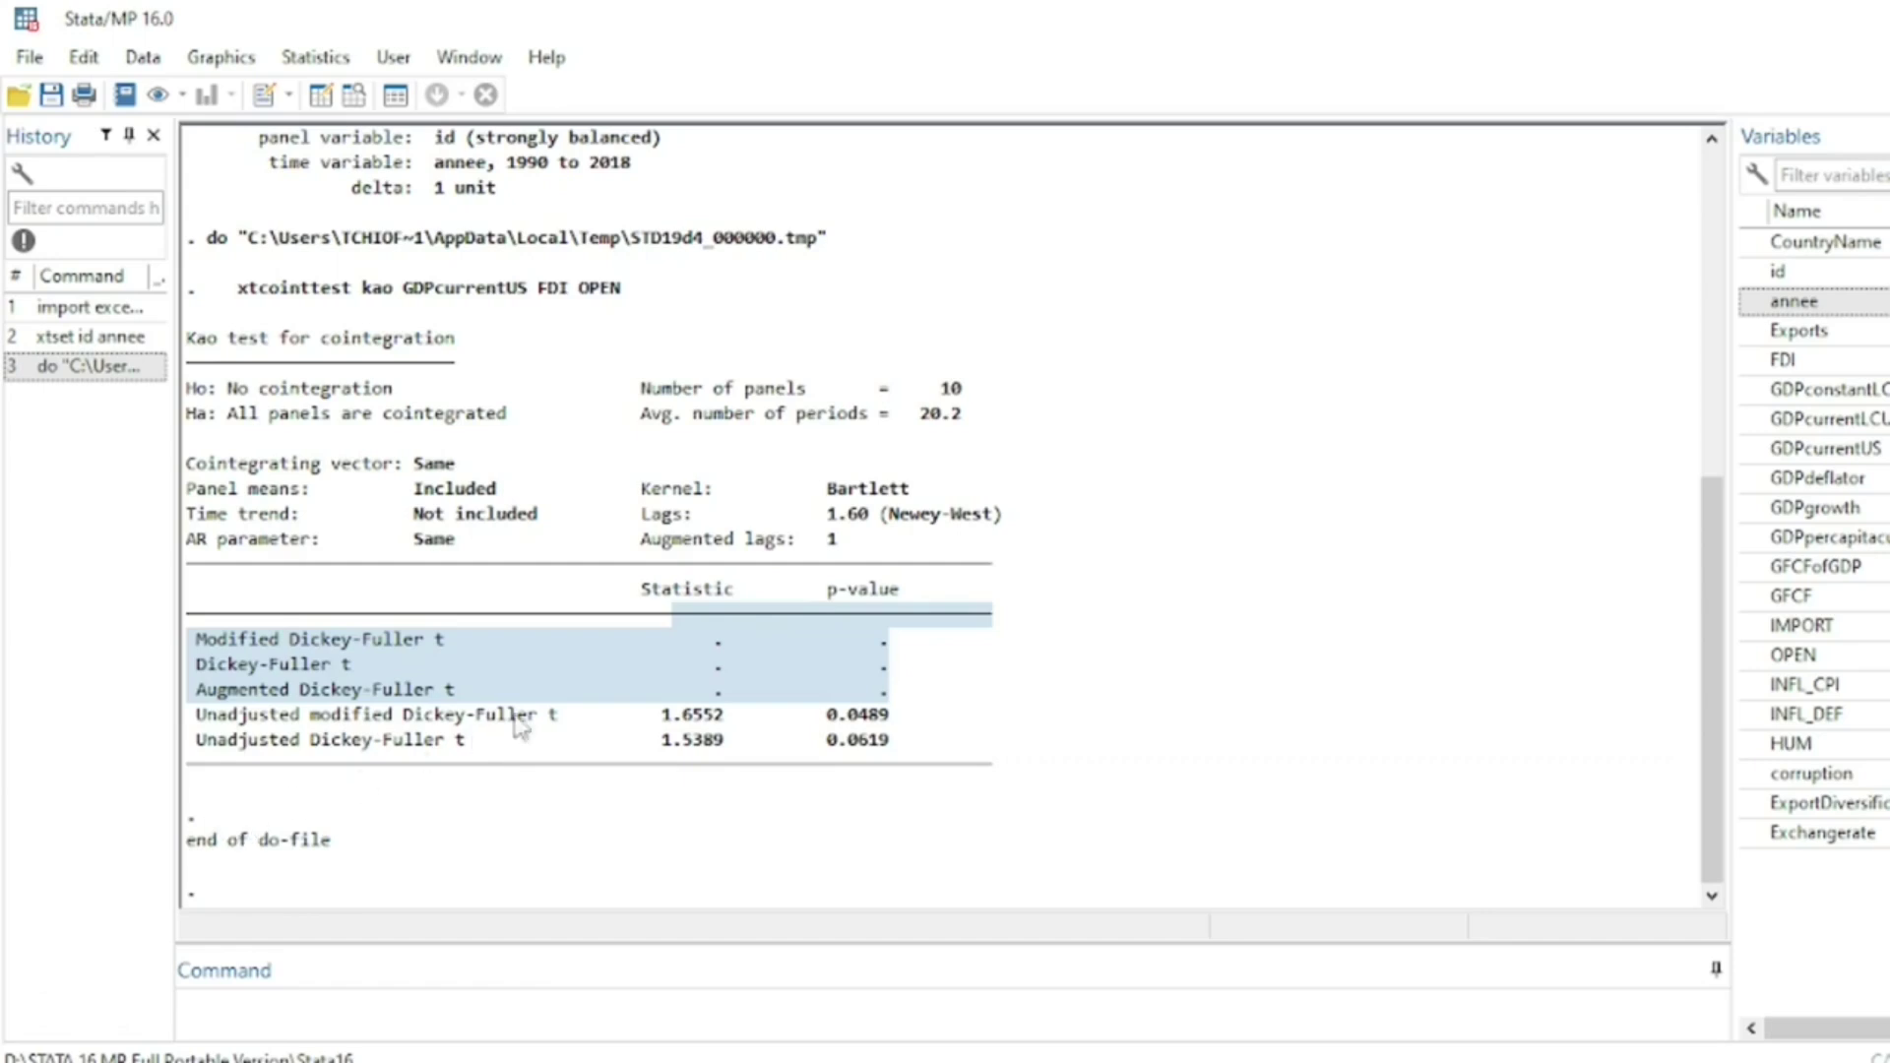
drag(823, 715, 903, 738)
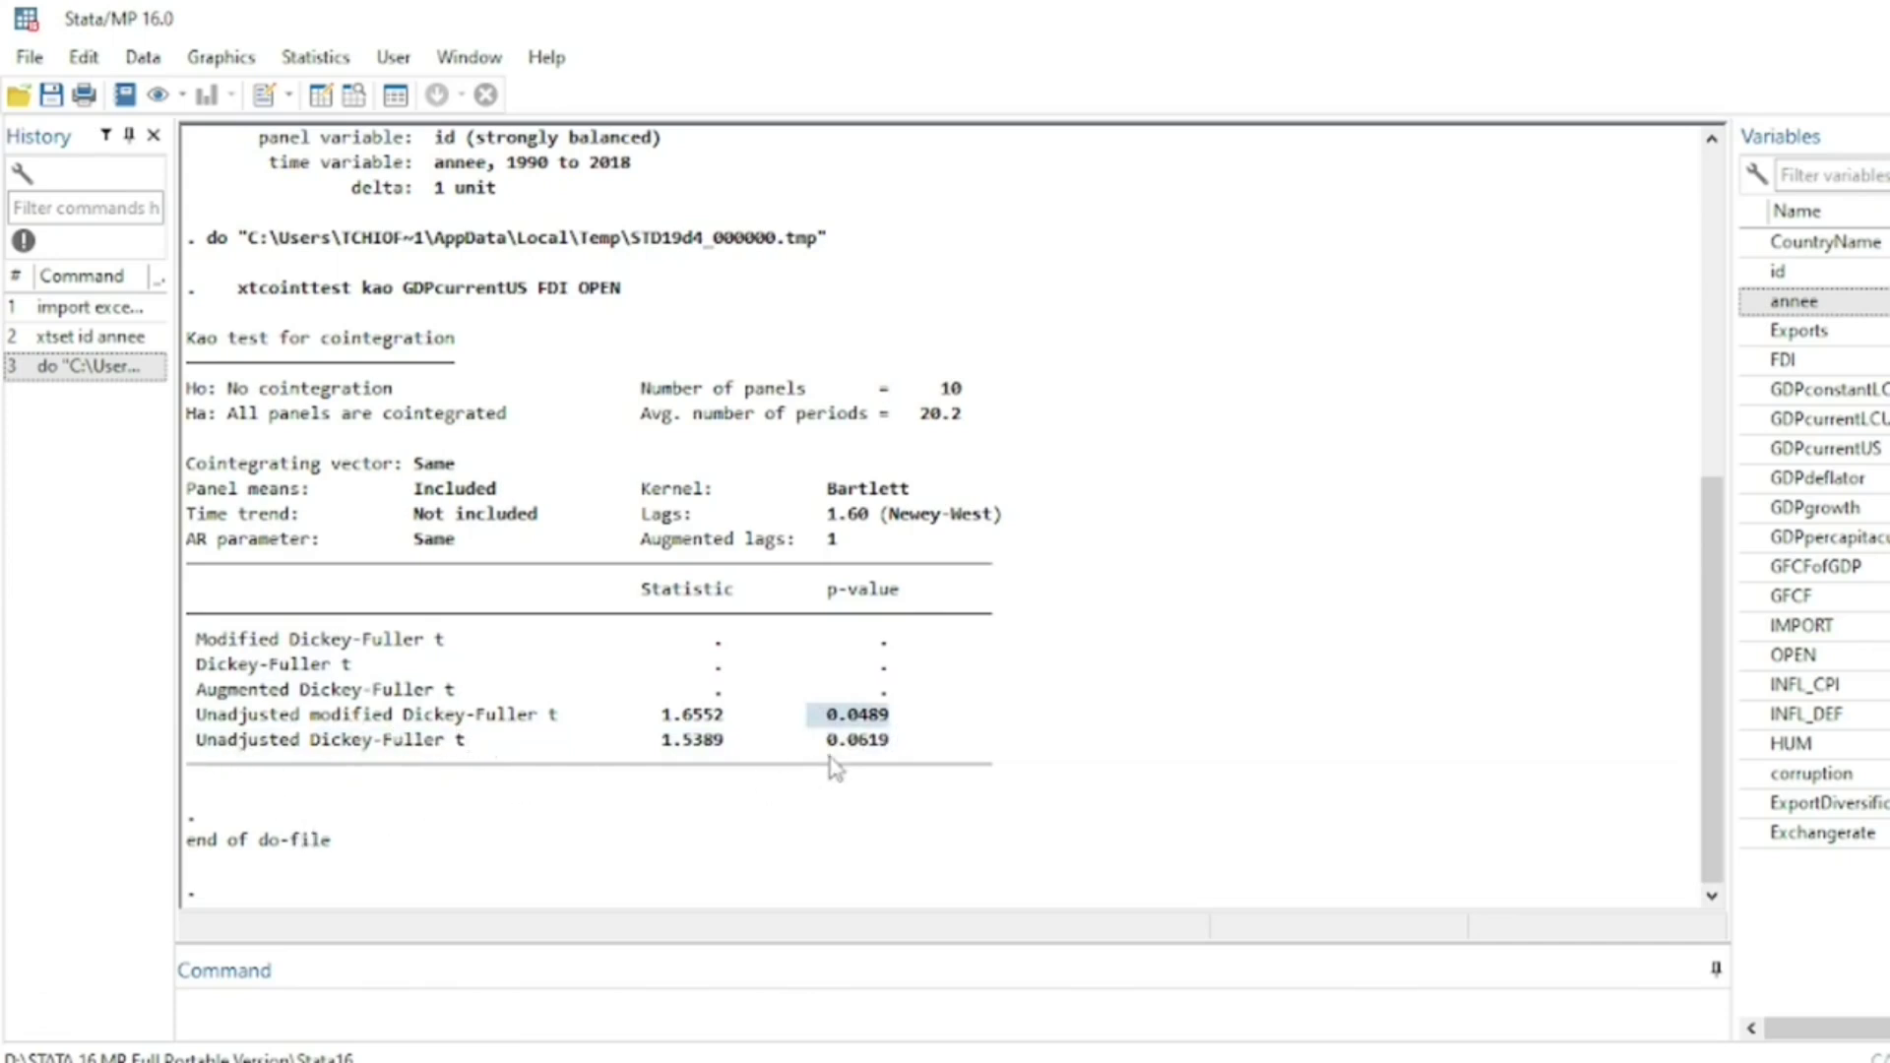
drag(811, 740, 898, 754)
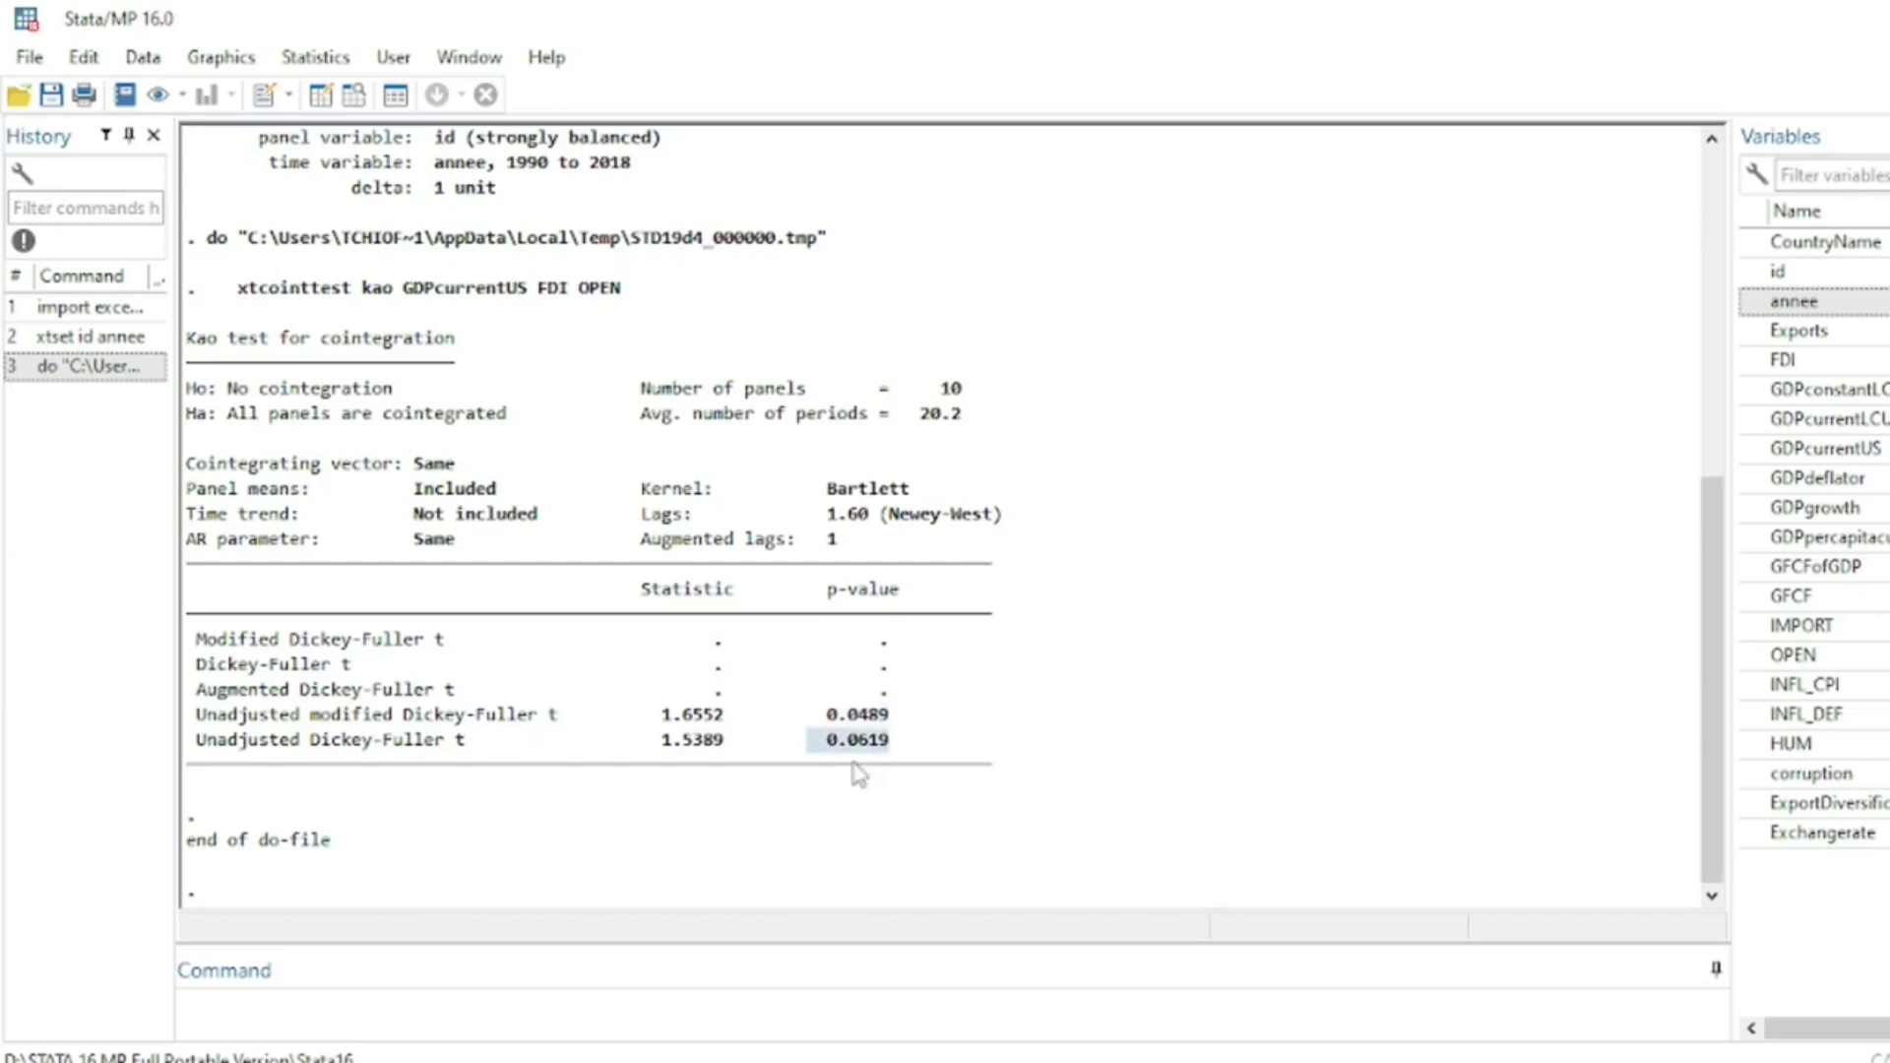
scroll(856, 820, up, 2)
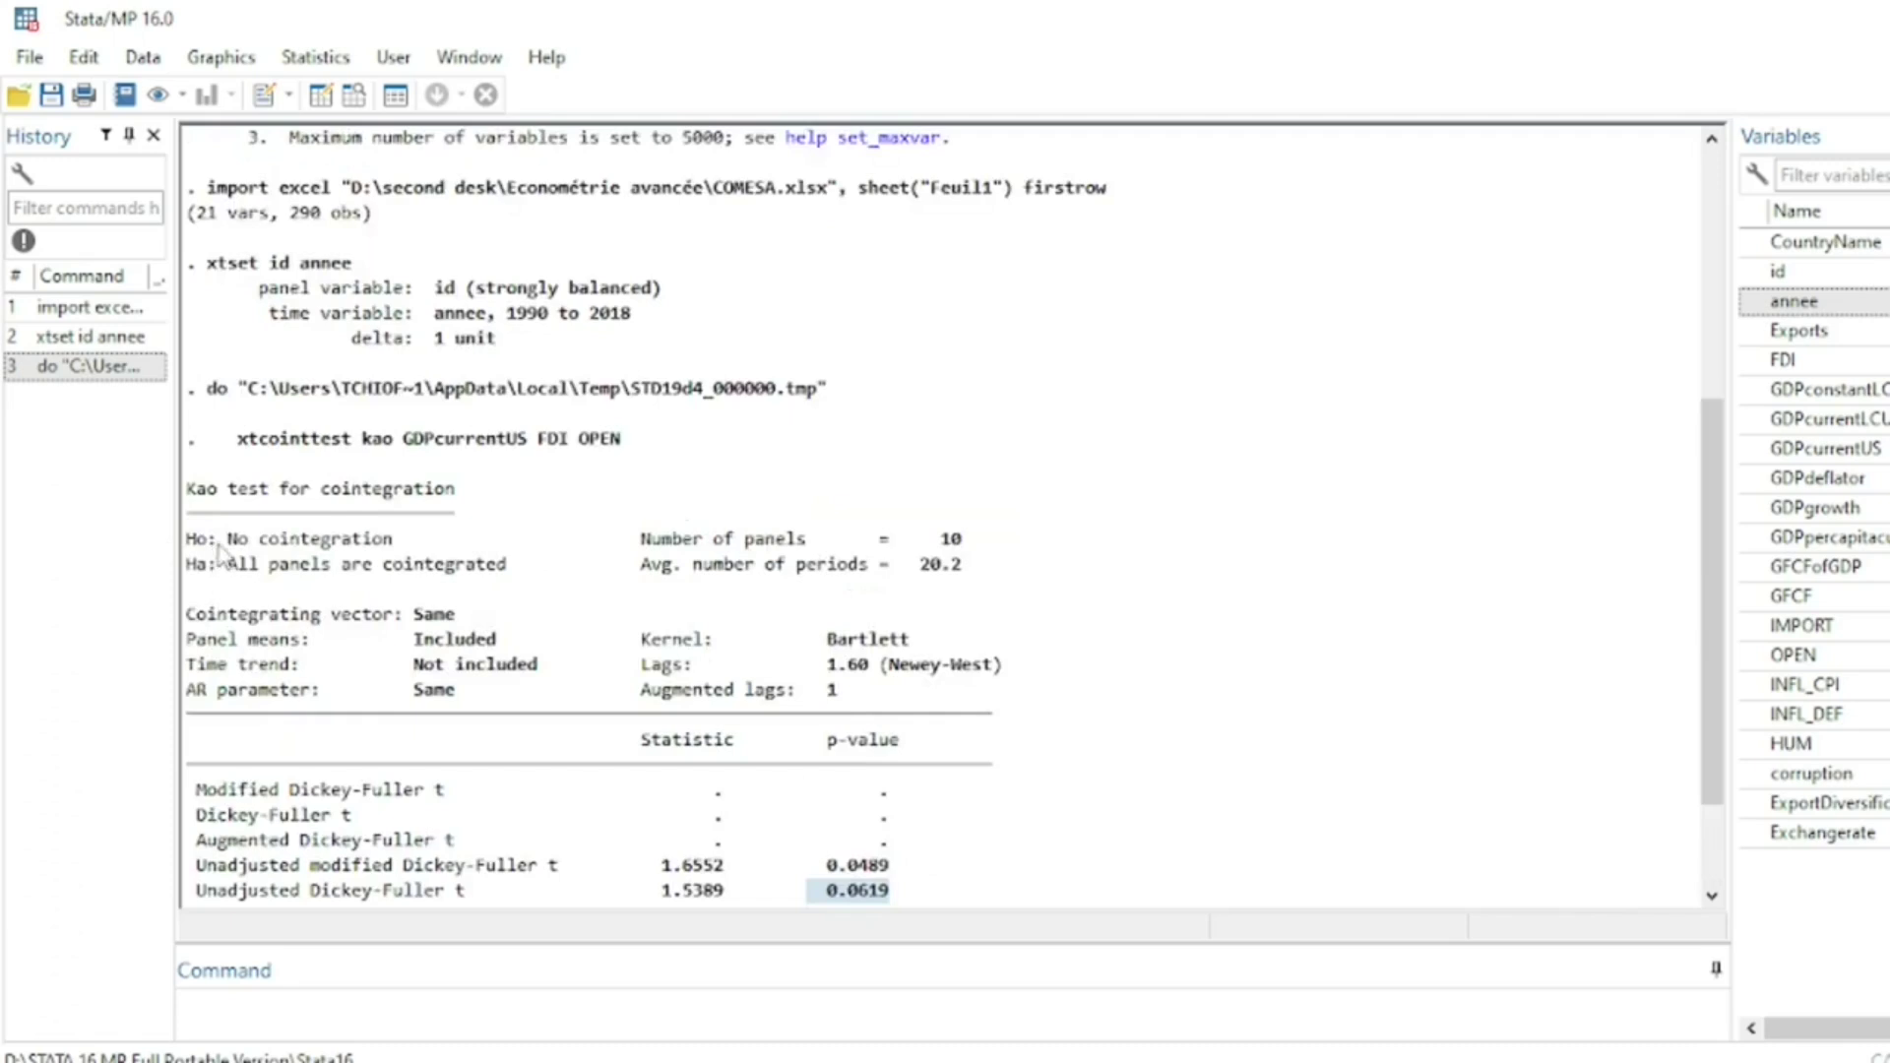
drag(222, 540, 414, 549)
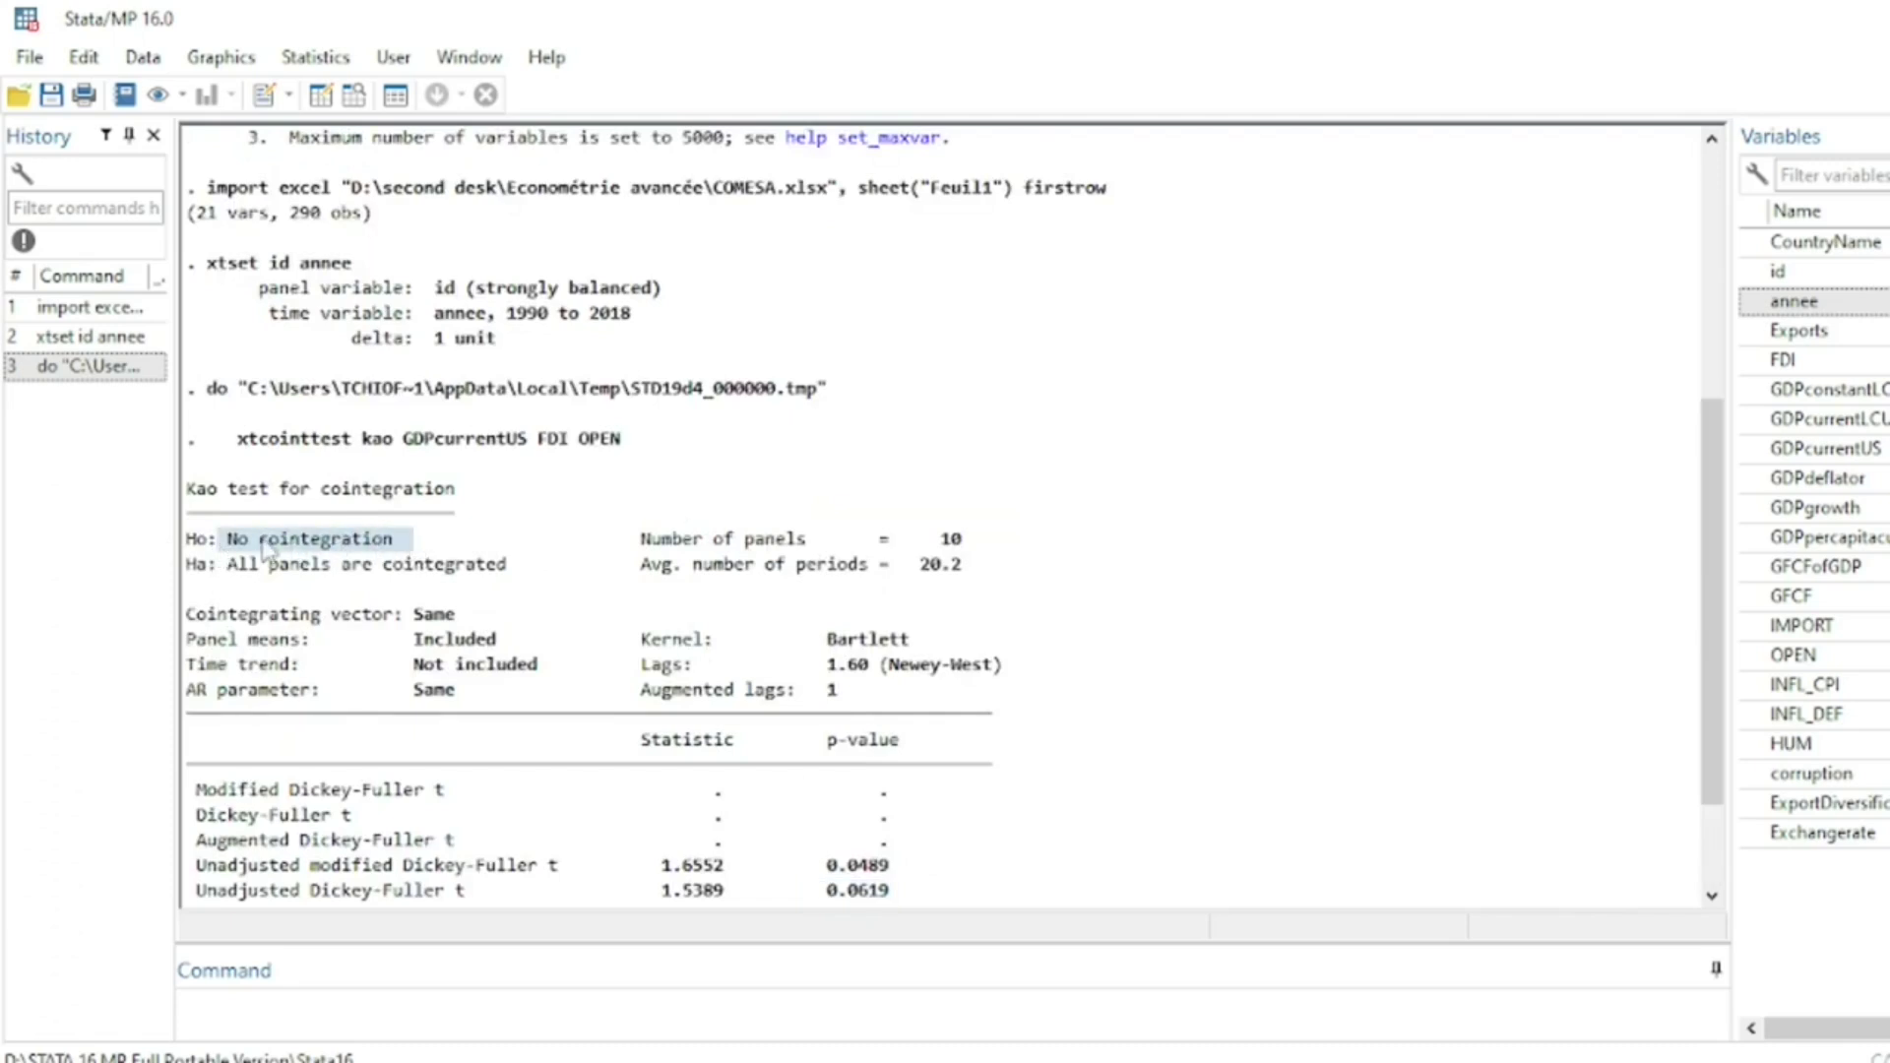
drag(225, 543, 404, 547)
drag(824, 867, 907, 874)
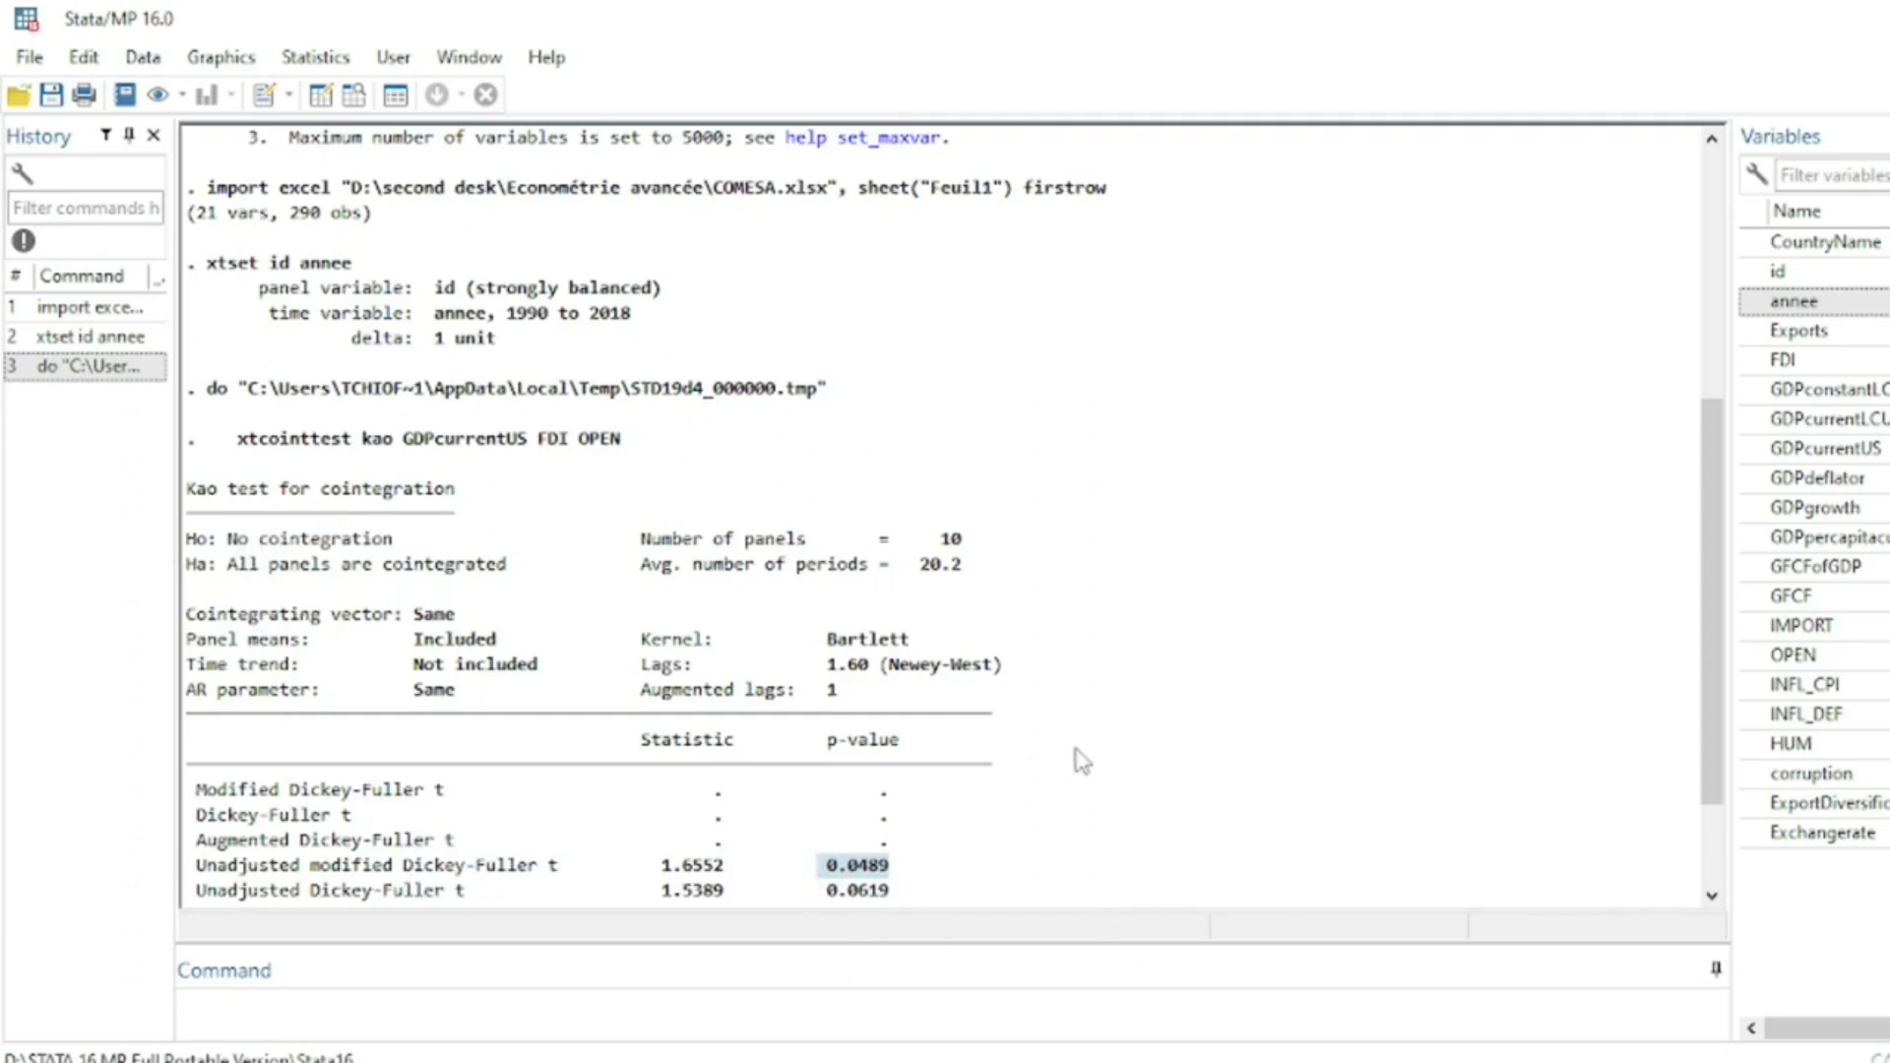
scroll(756, 549, down, 2)
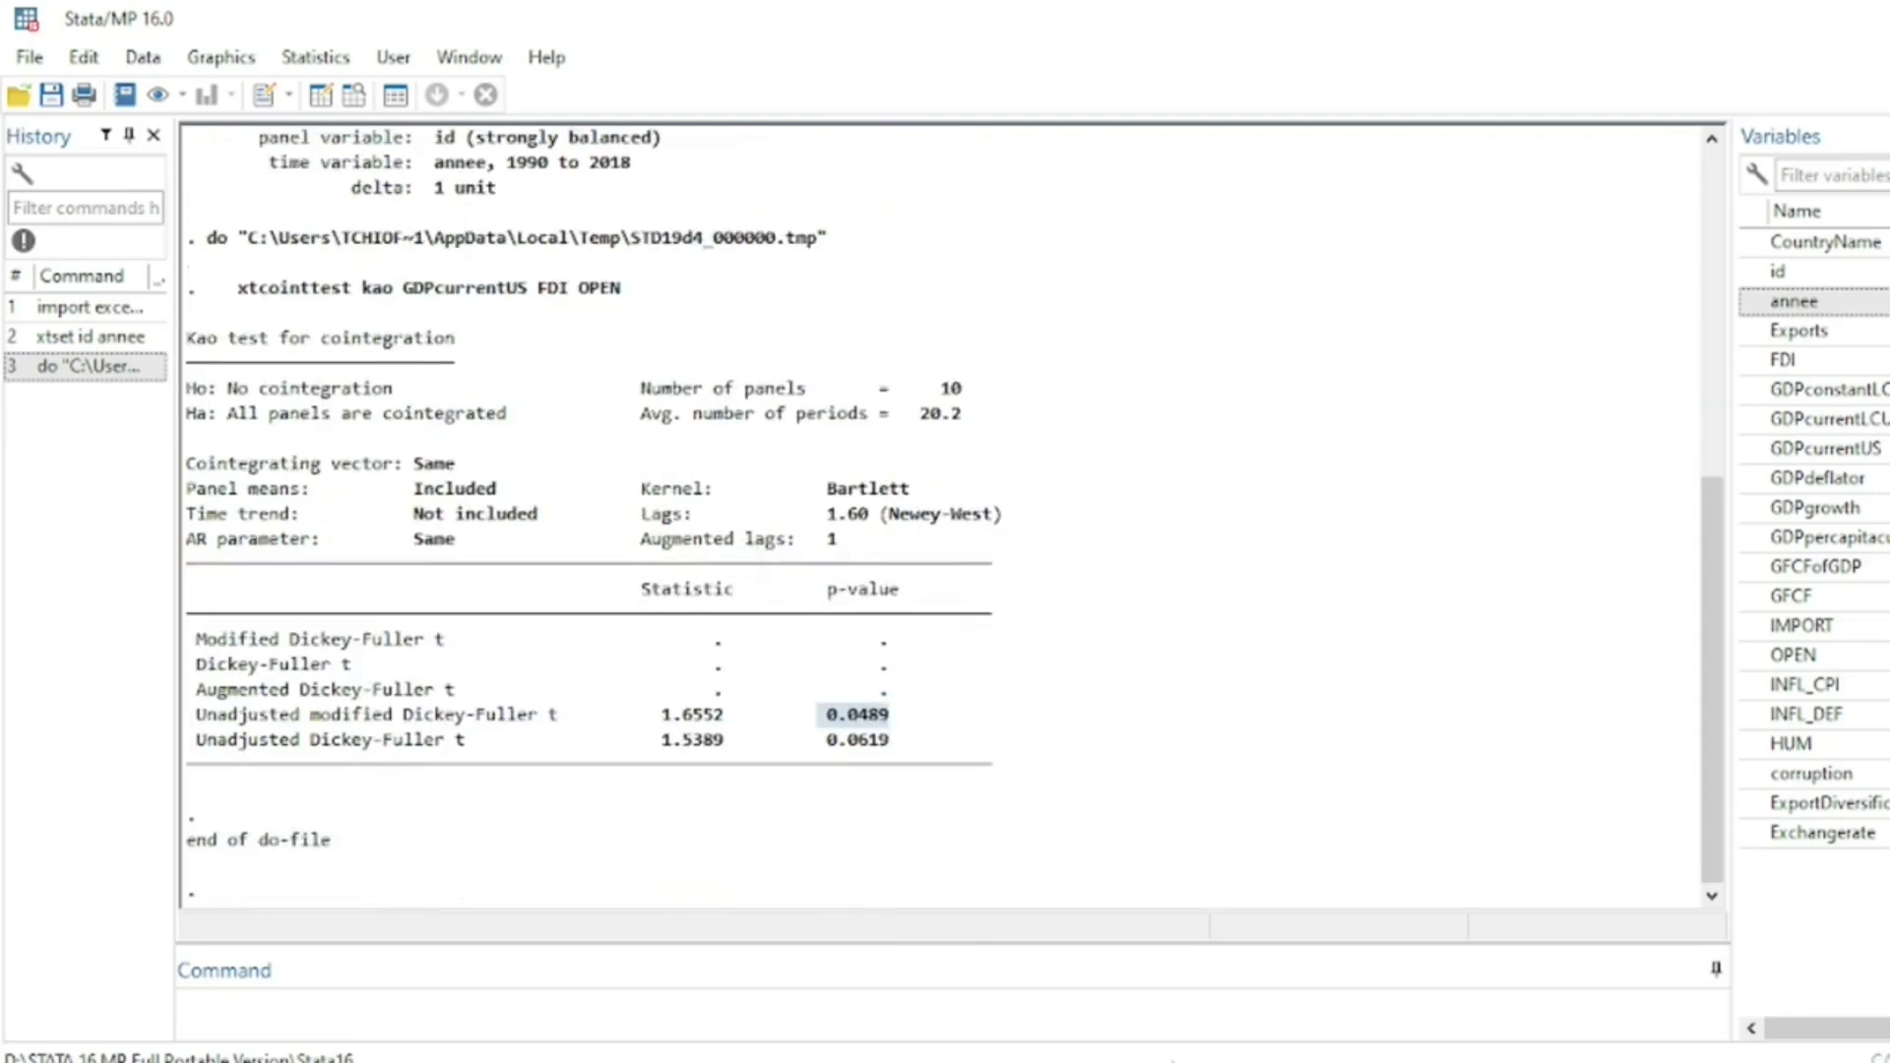
Return to the do-file and select the xtpmg pmg estimation command on line 13
mouse_move(1079, 1059)
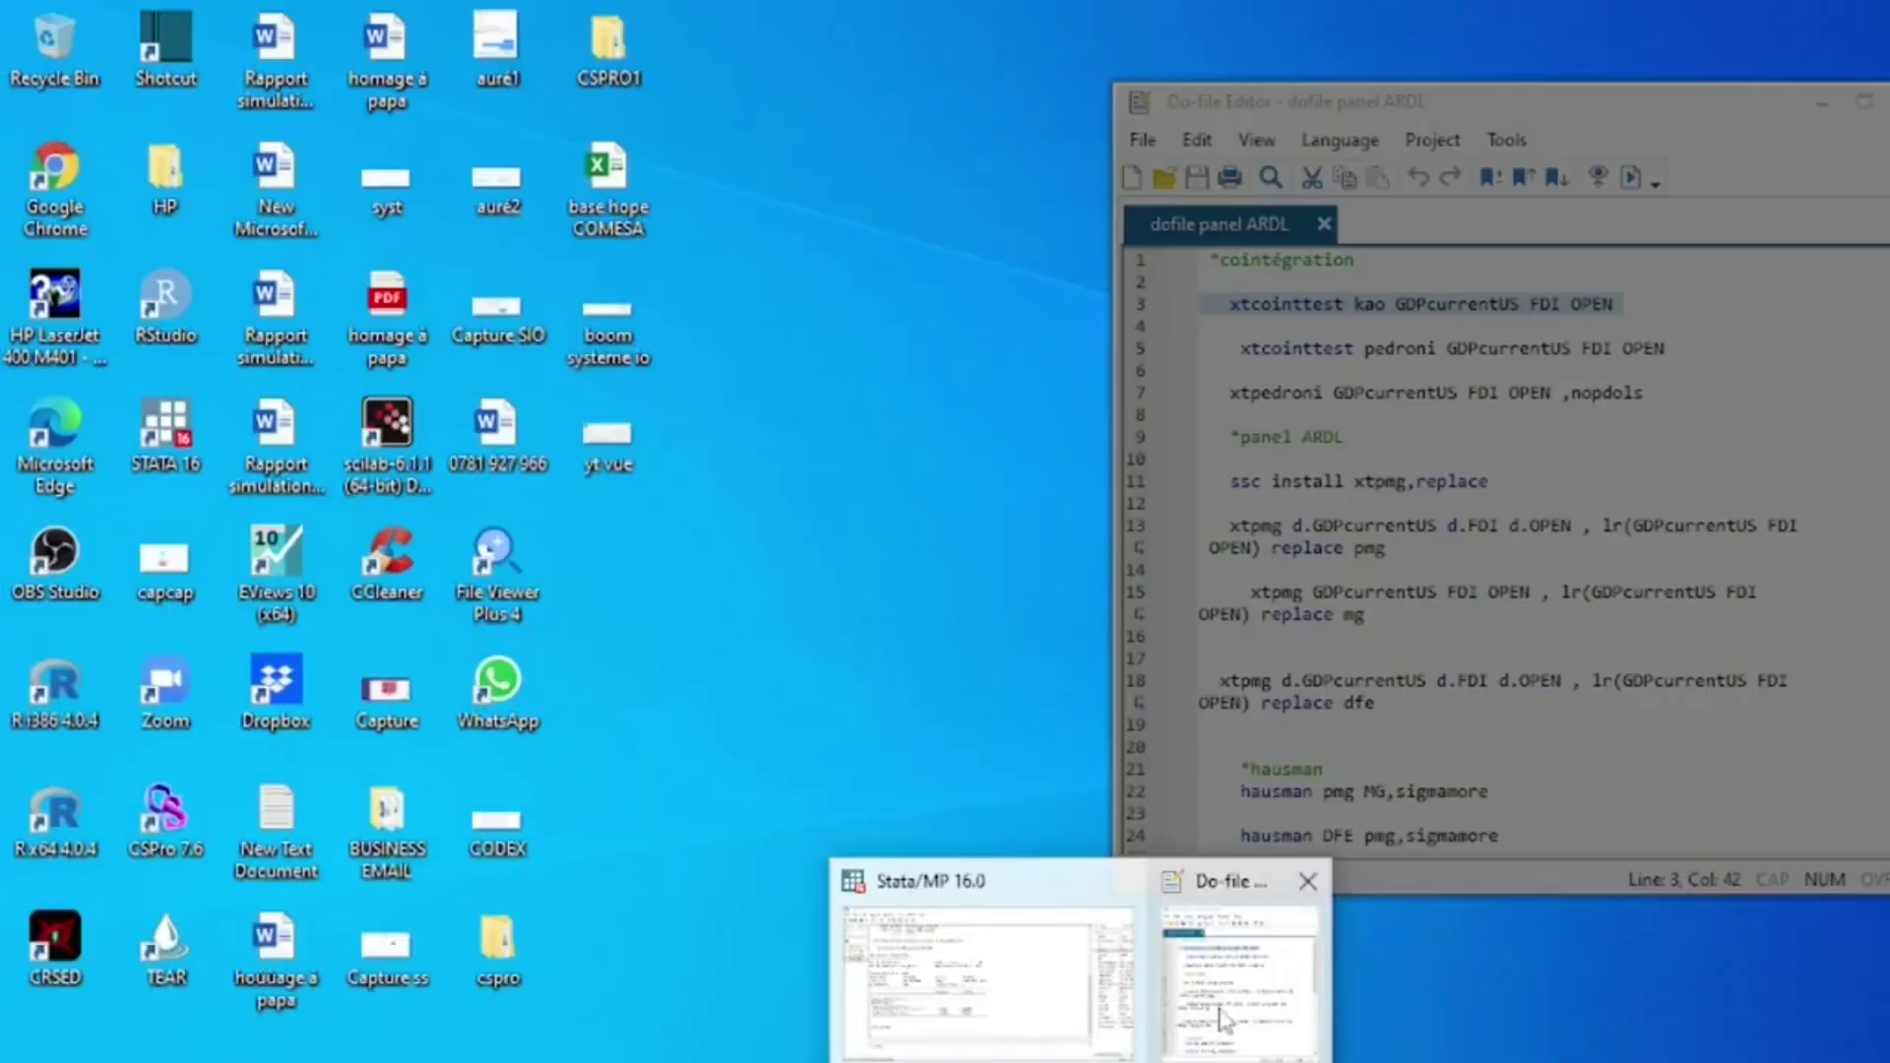
click(1224, 1019)
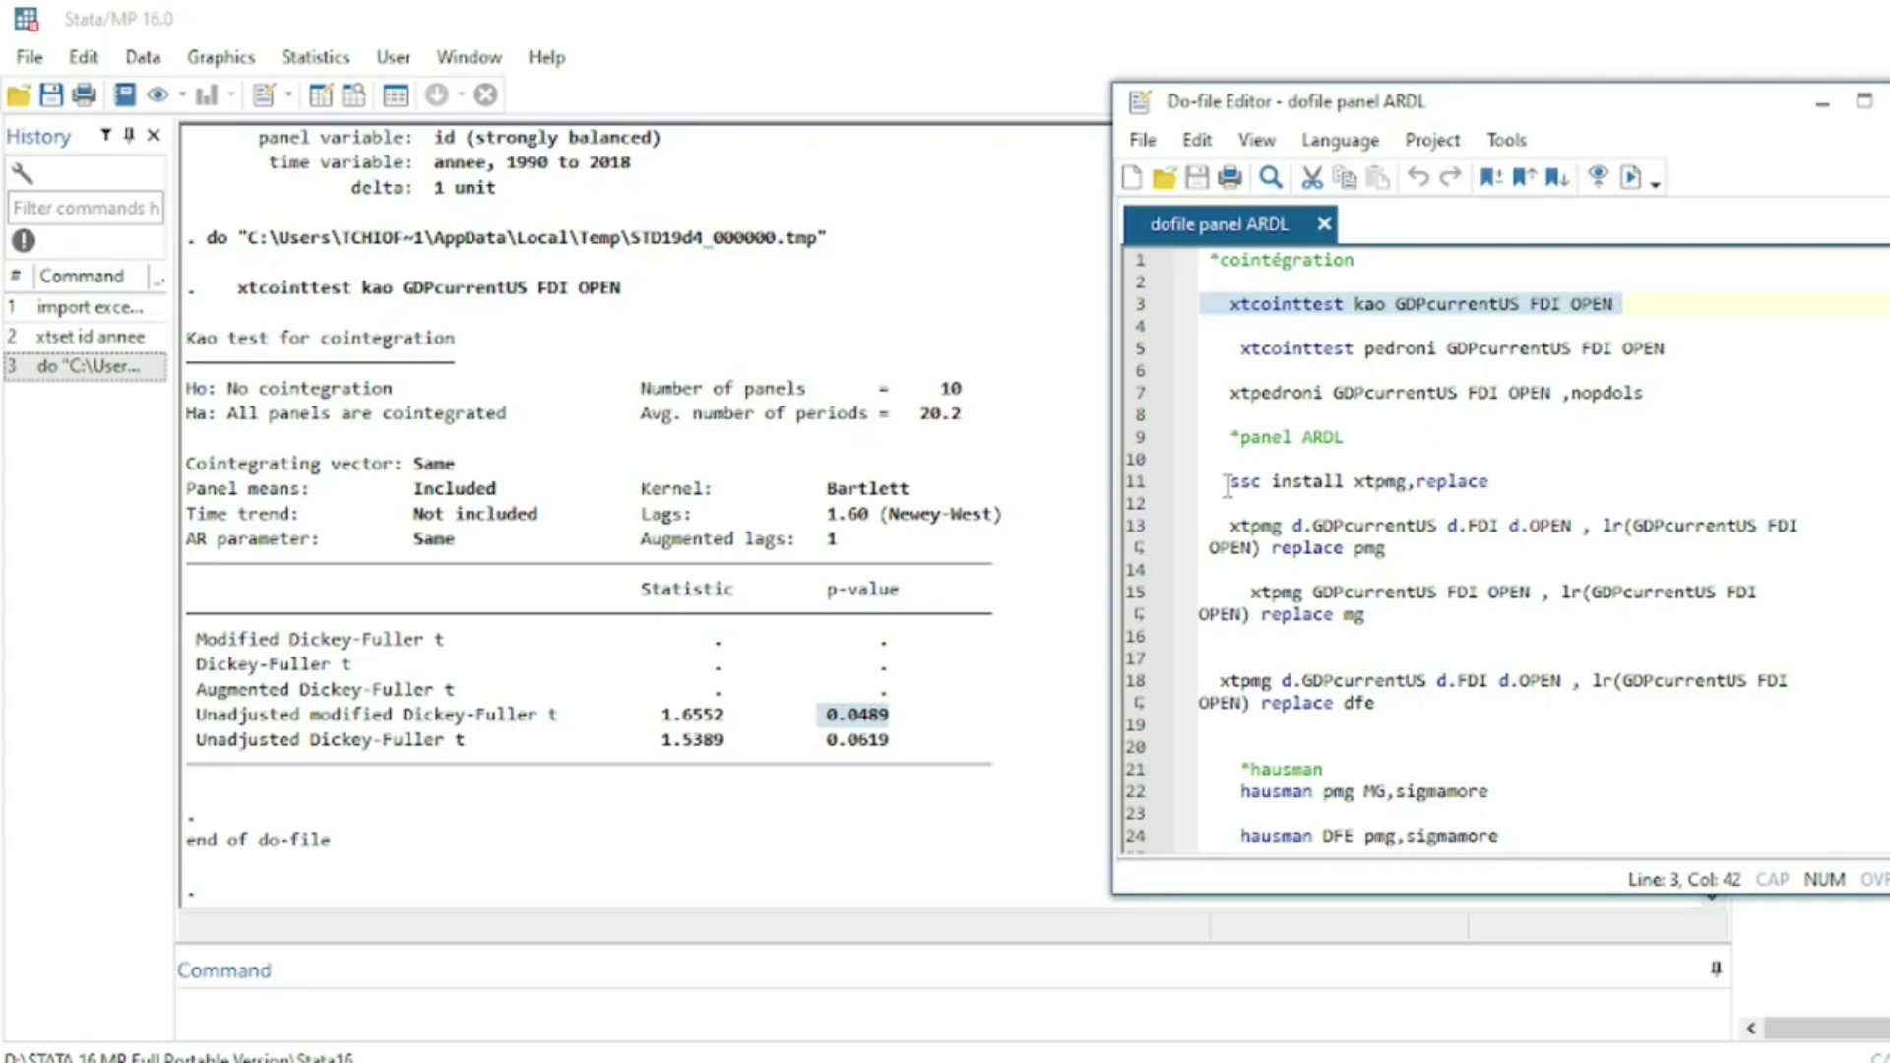
click(1265, 319)
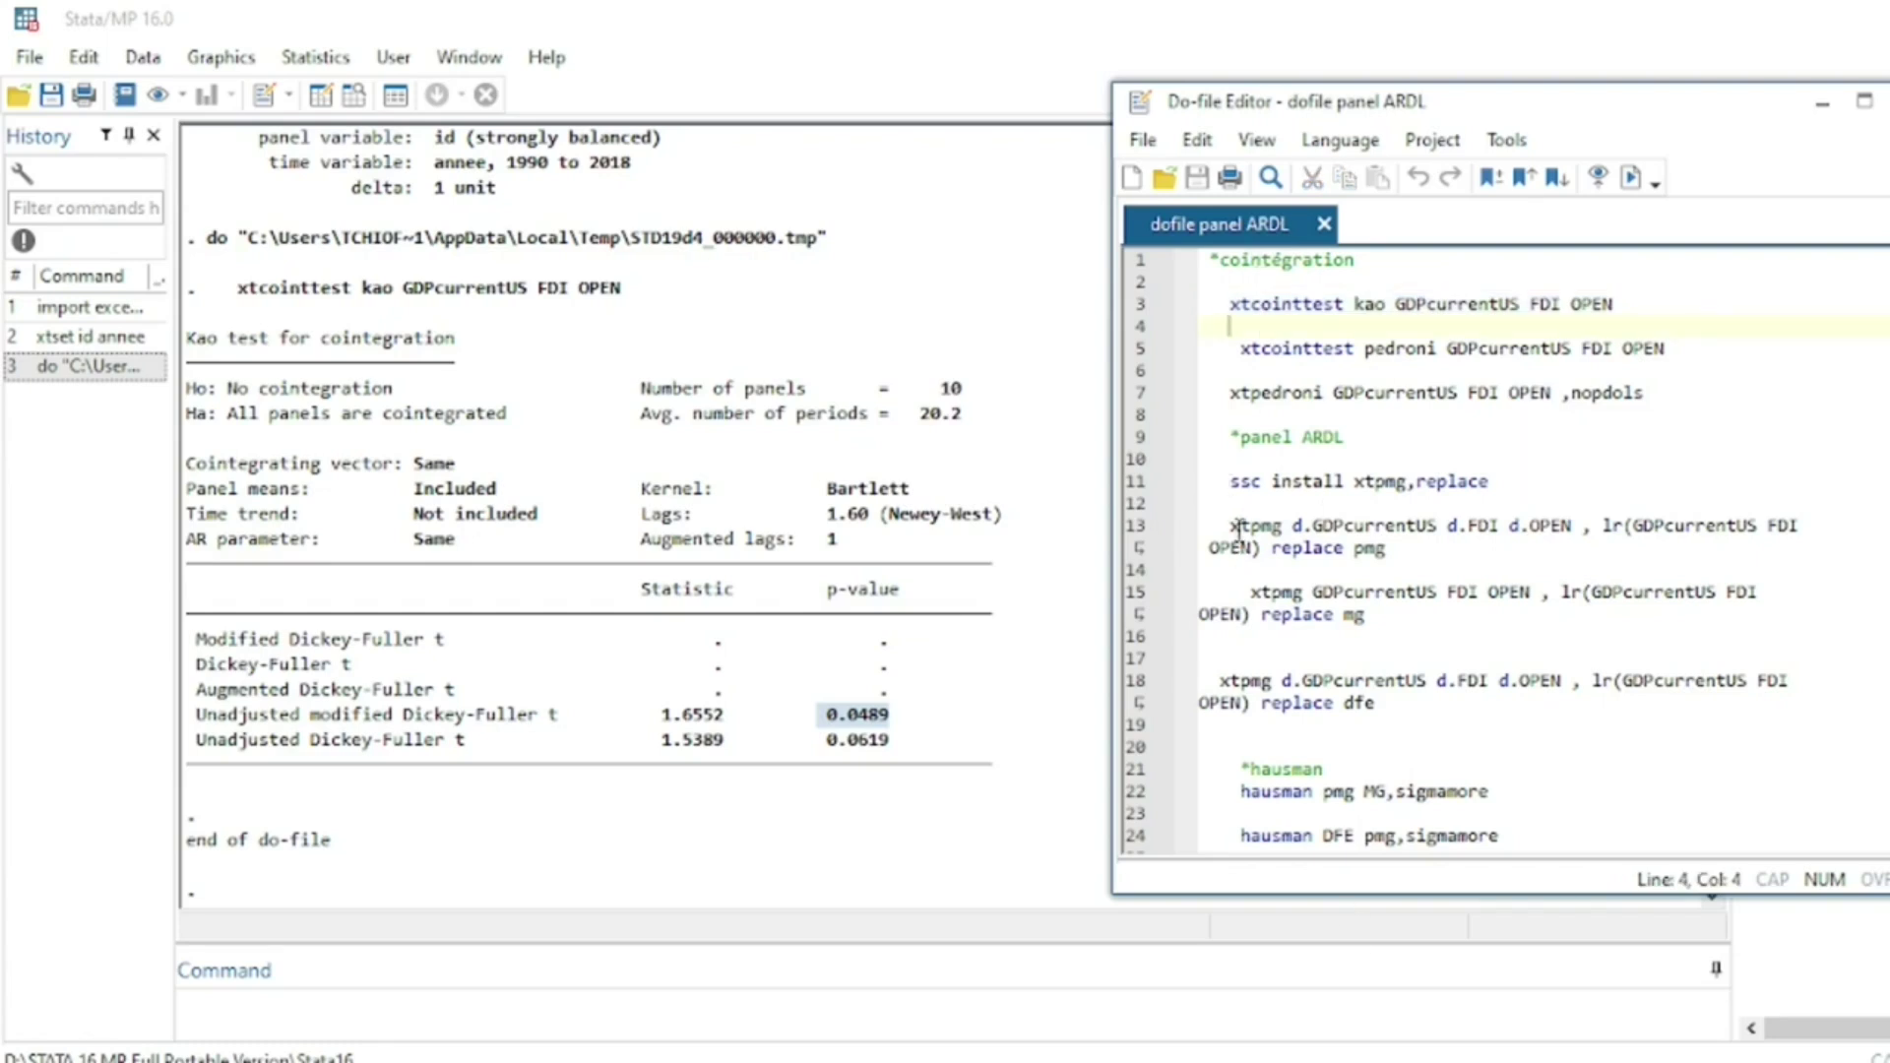
drag(1220, 527, 1423, 548)
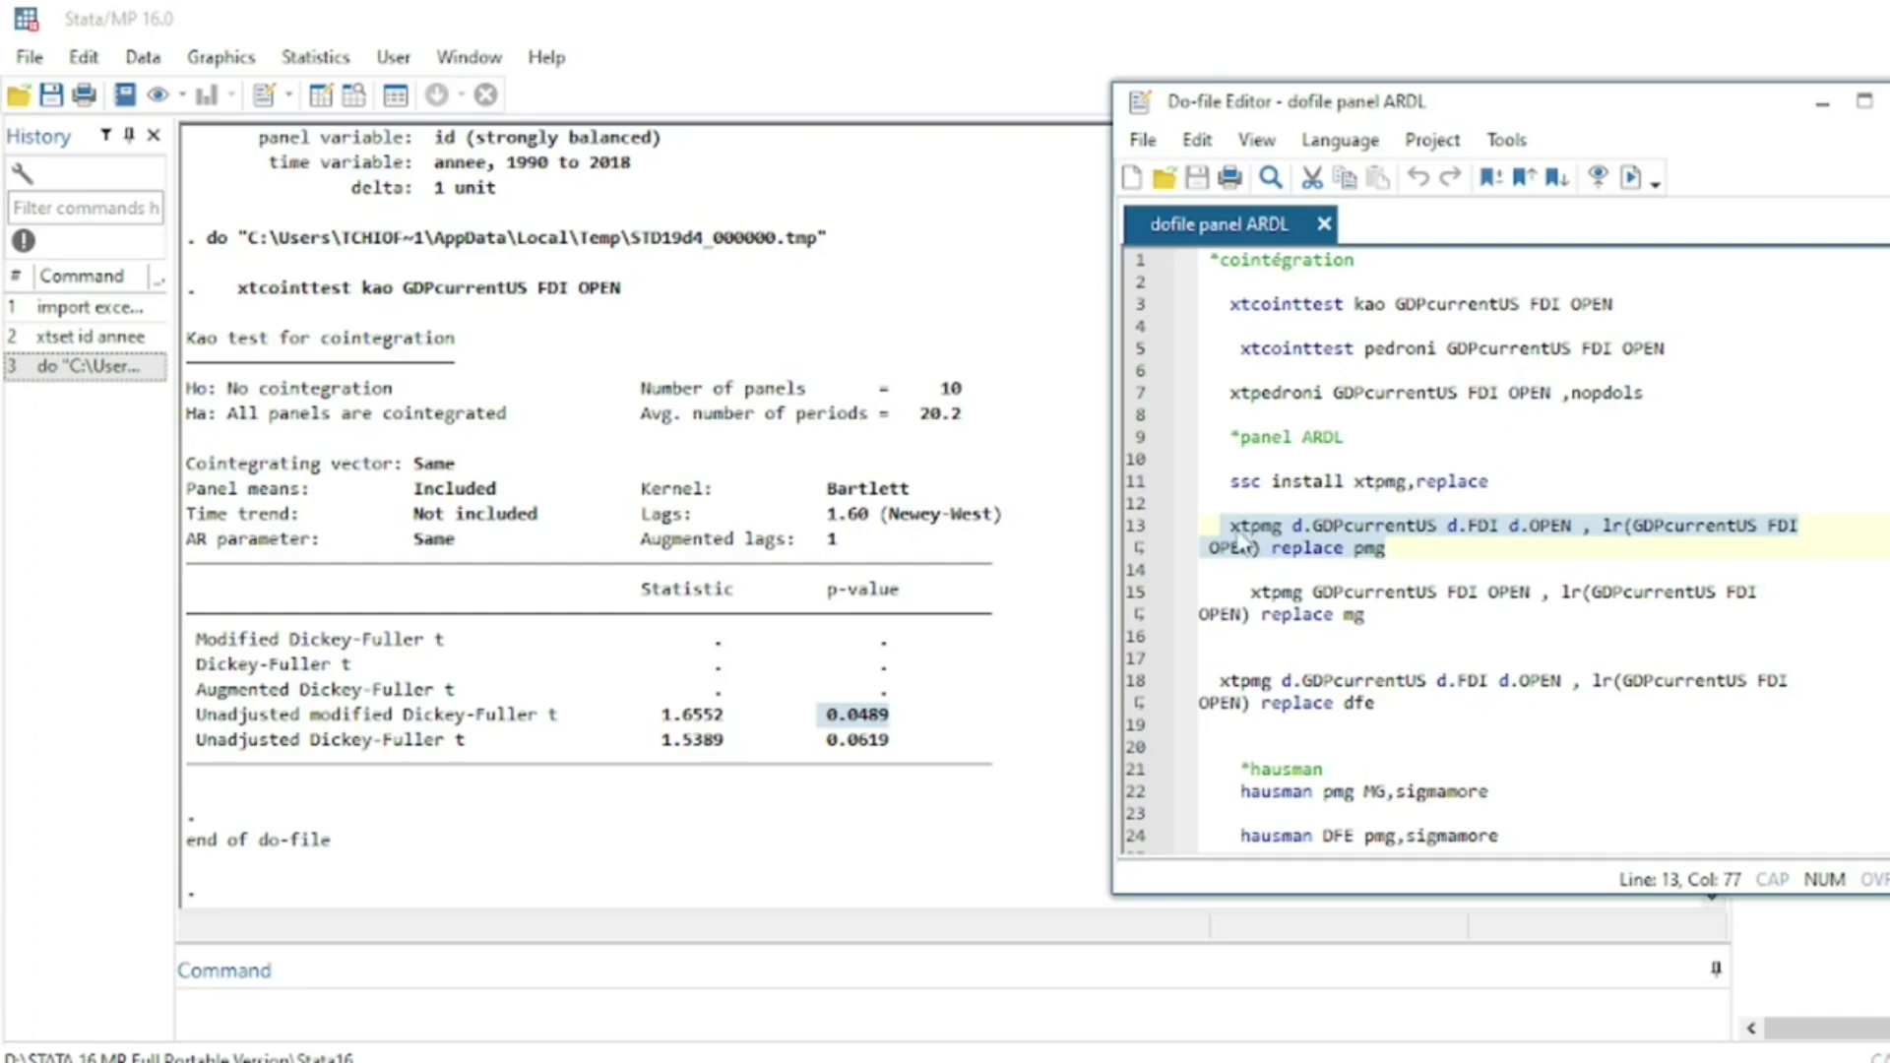
Highlight xtpmg, the differenced variables d.GDPcurrentUS d.FDI d.OPEN and the lr(GDPcurrentUS FDI OPEN) term
click(1239, 527)
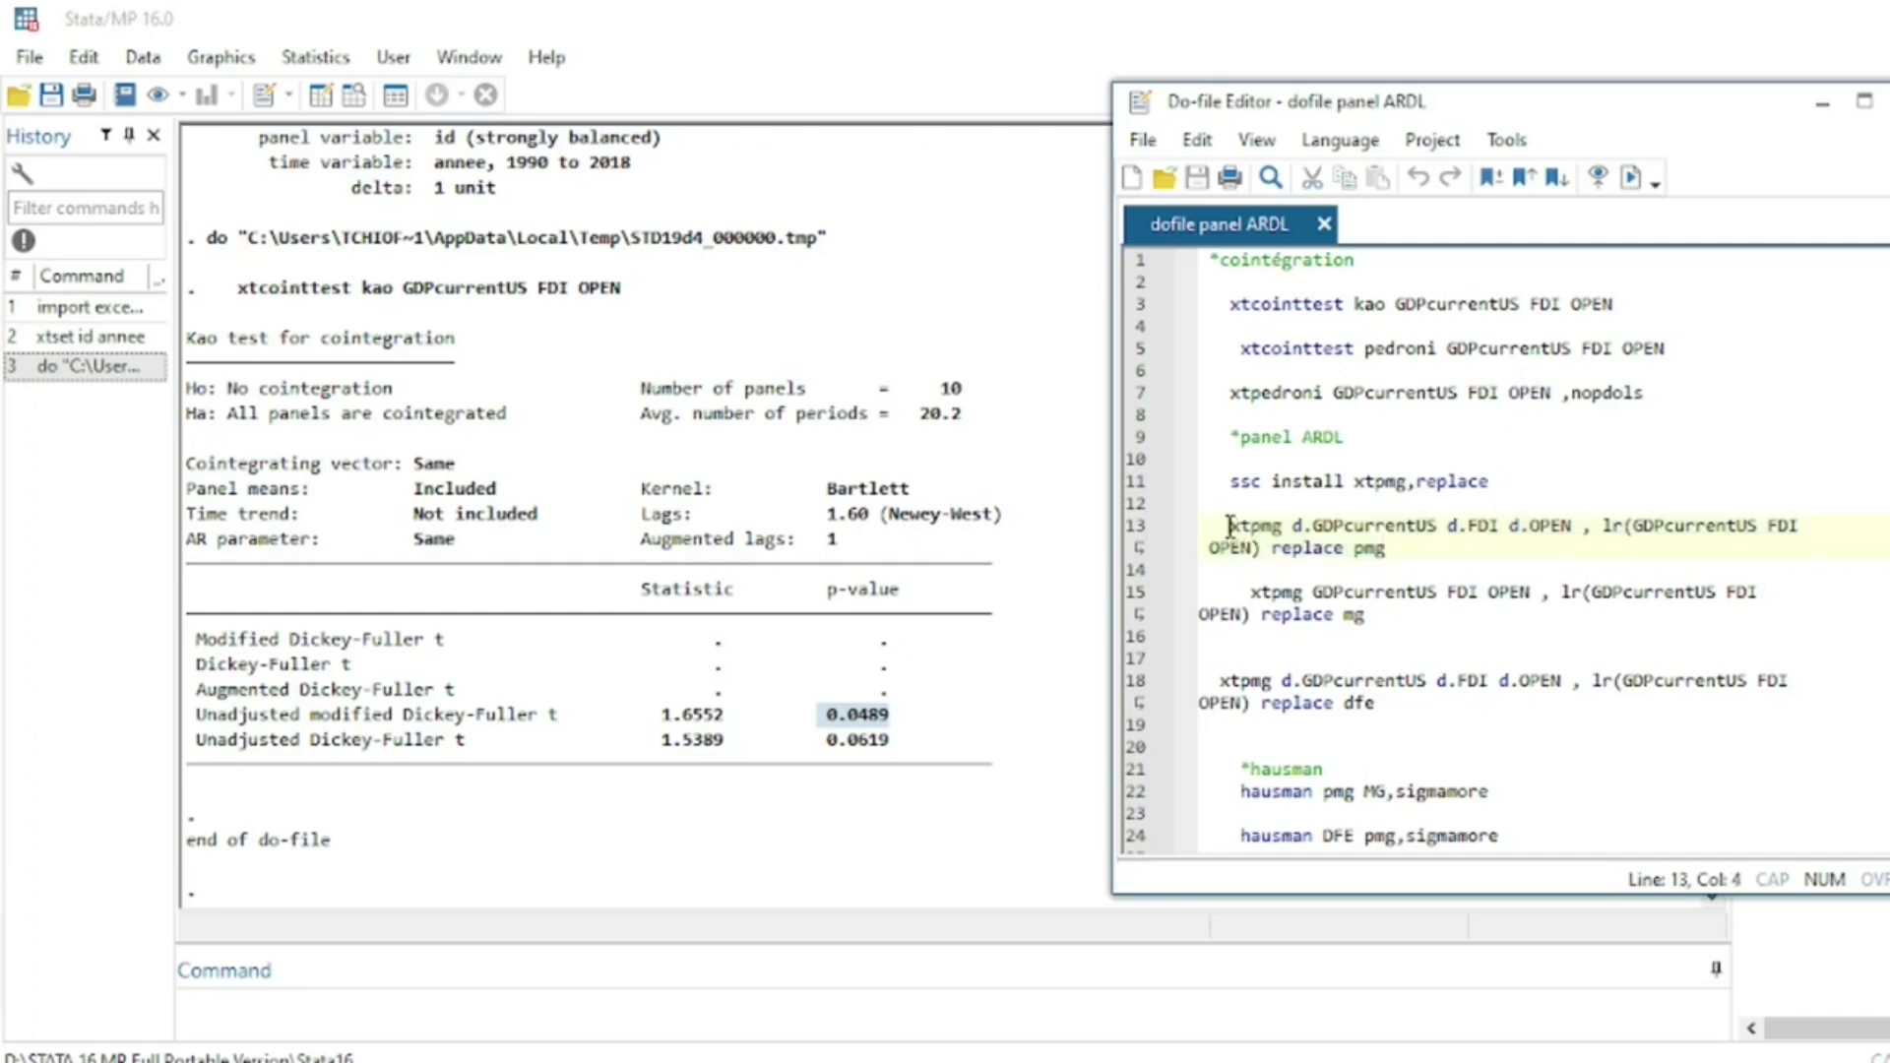
drag(1230, 527, 1270, 522)
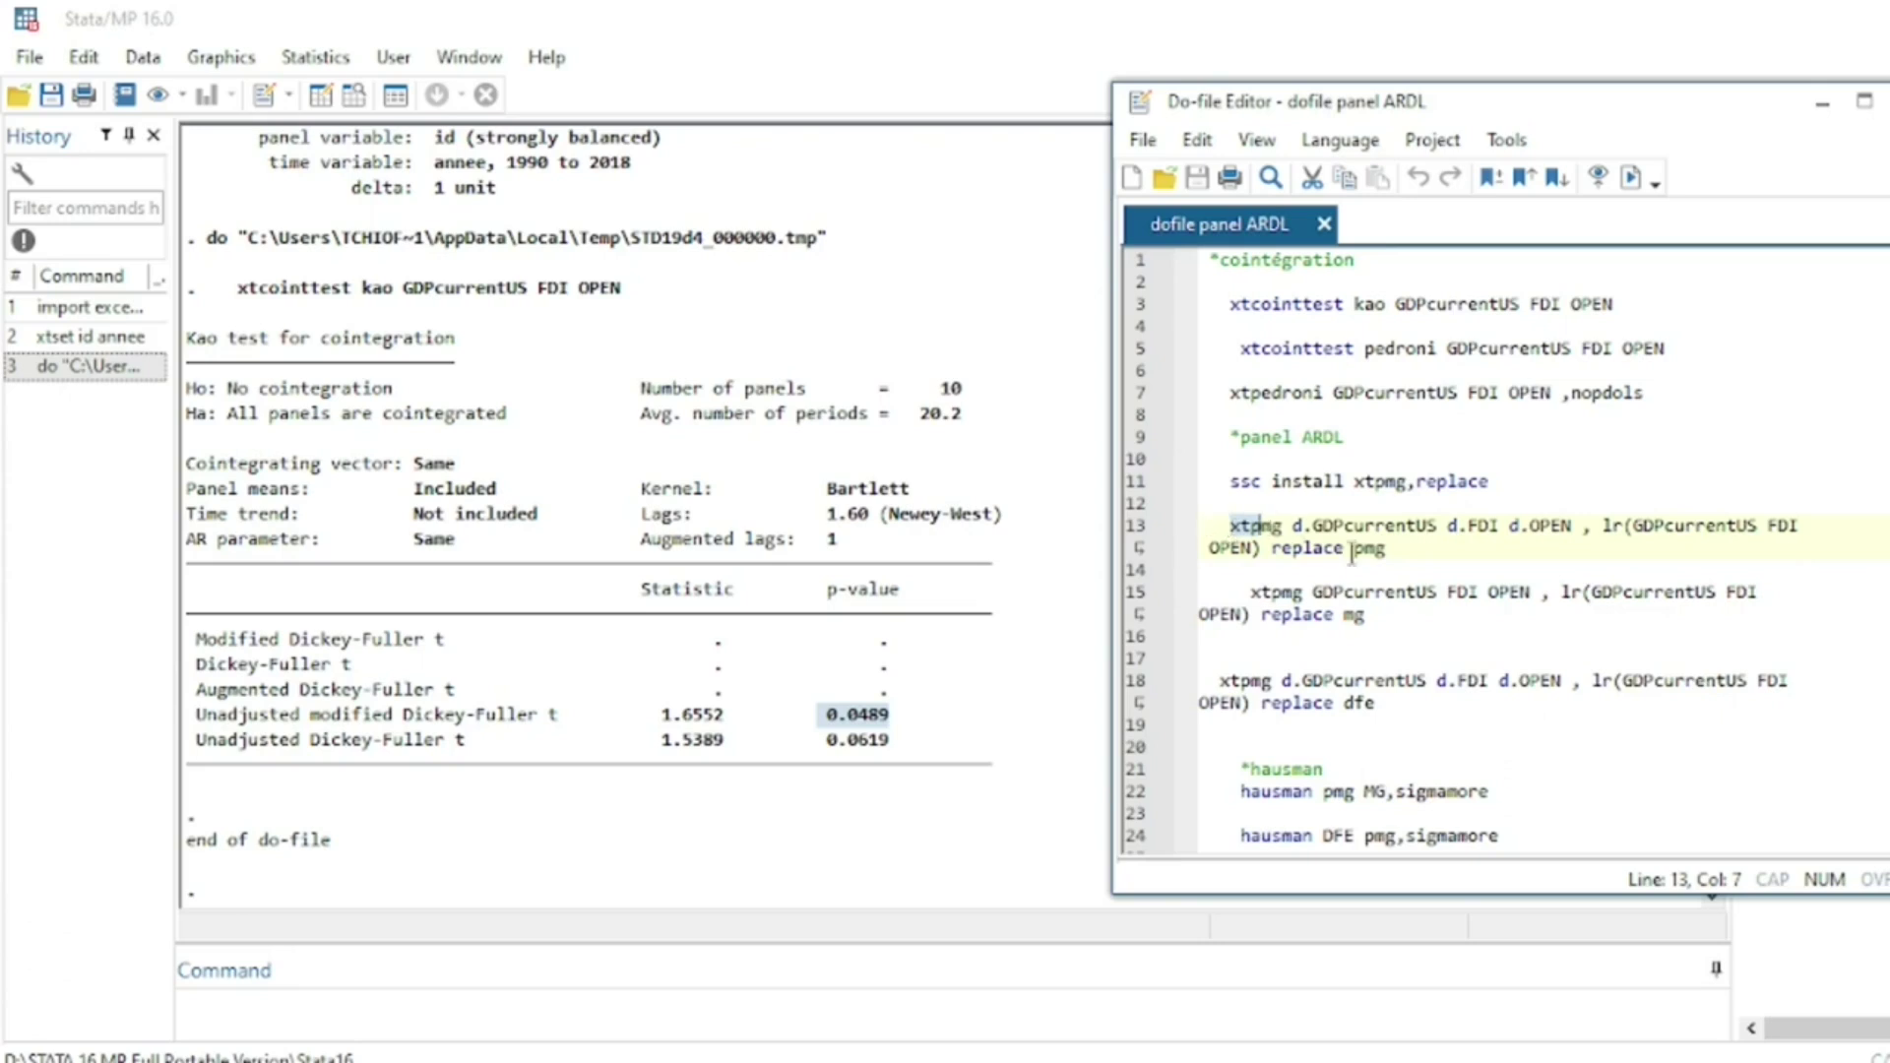
drag(1293, 524, 1581, 526)
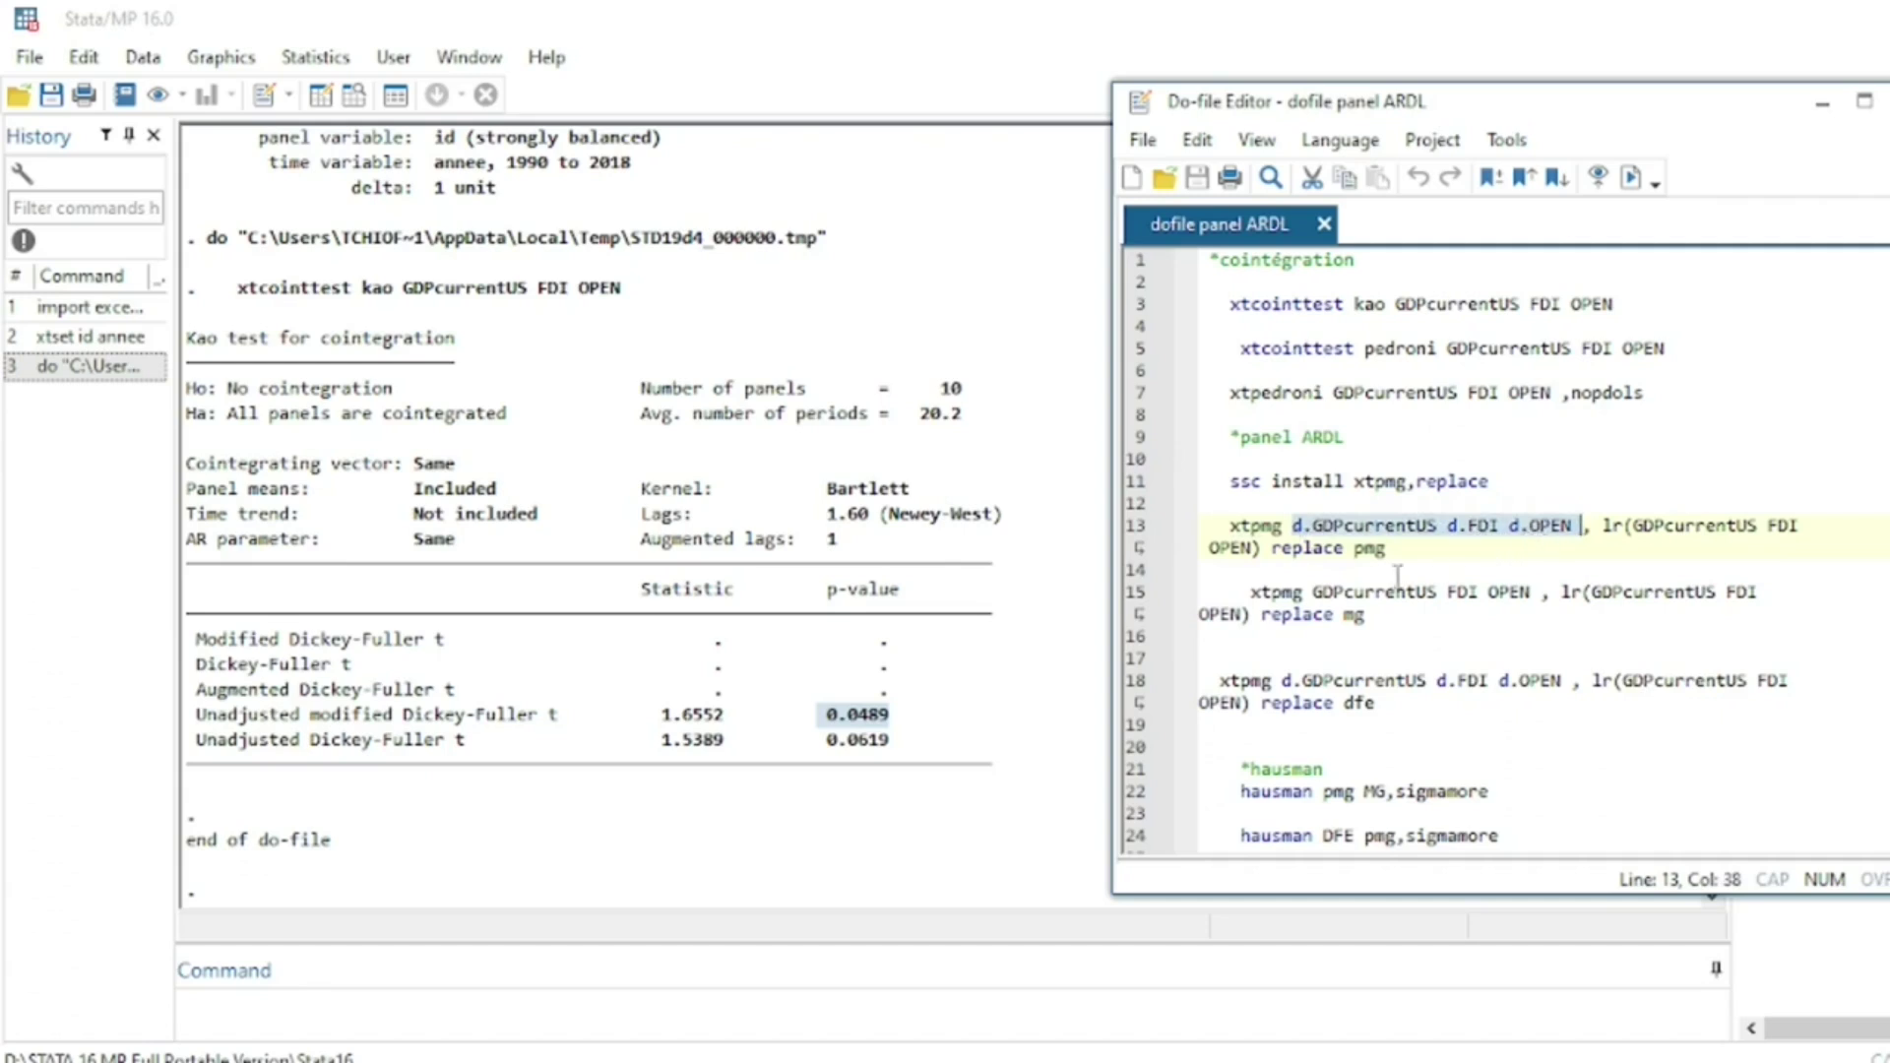
click(1292, 532)
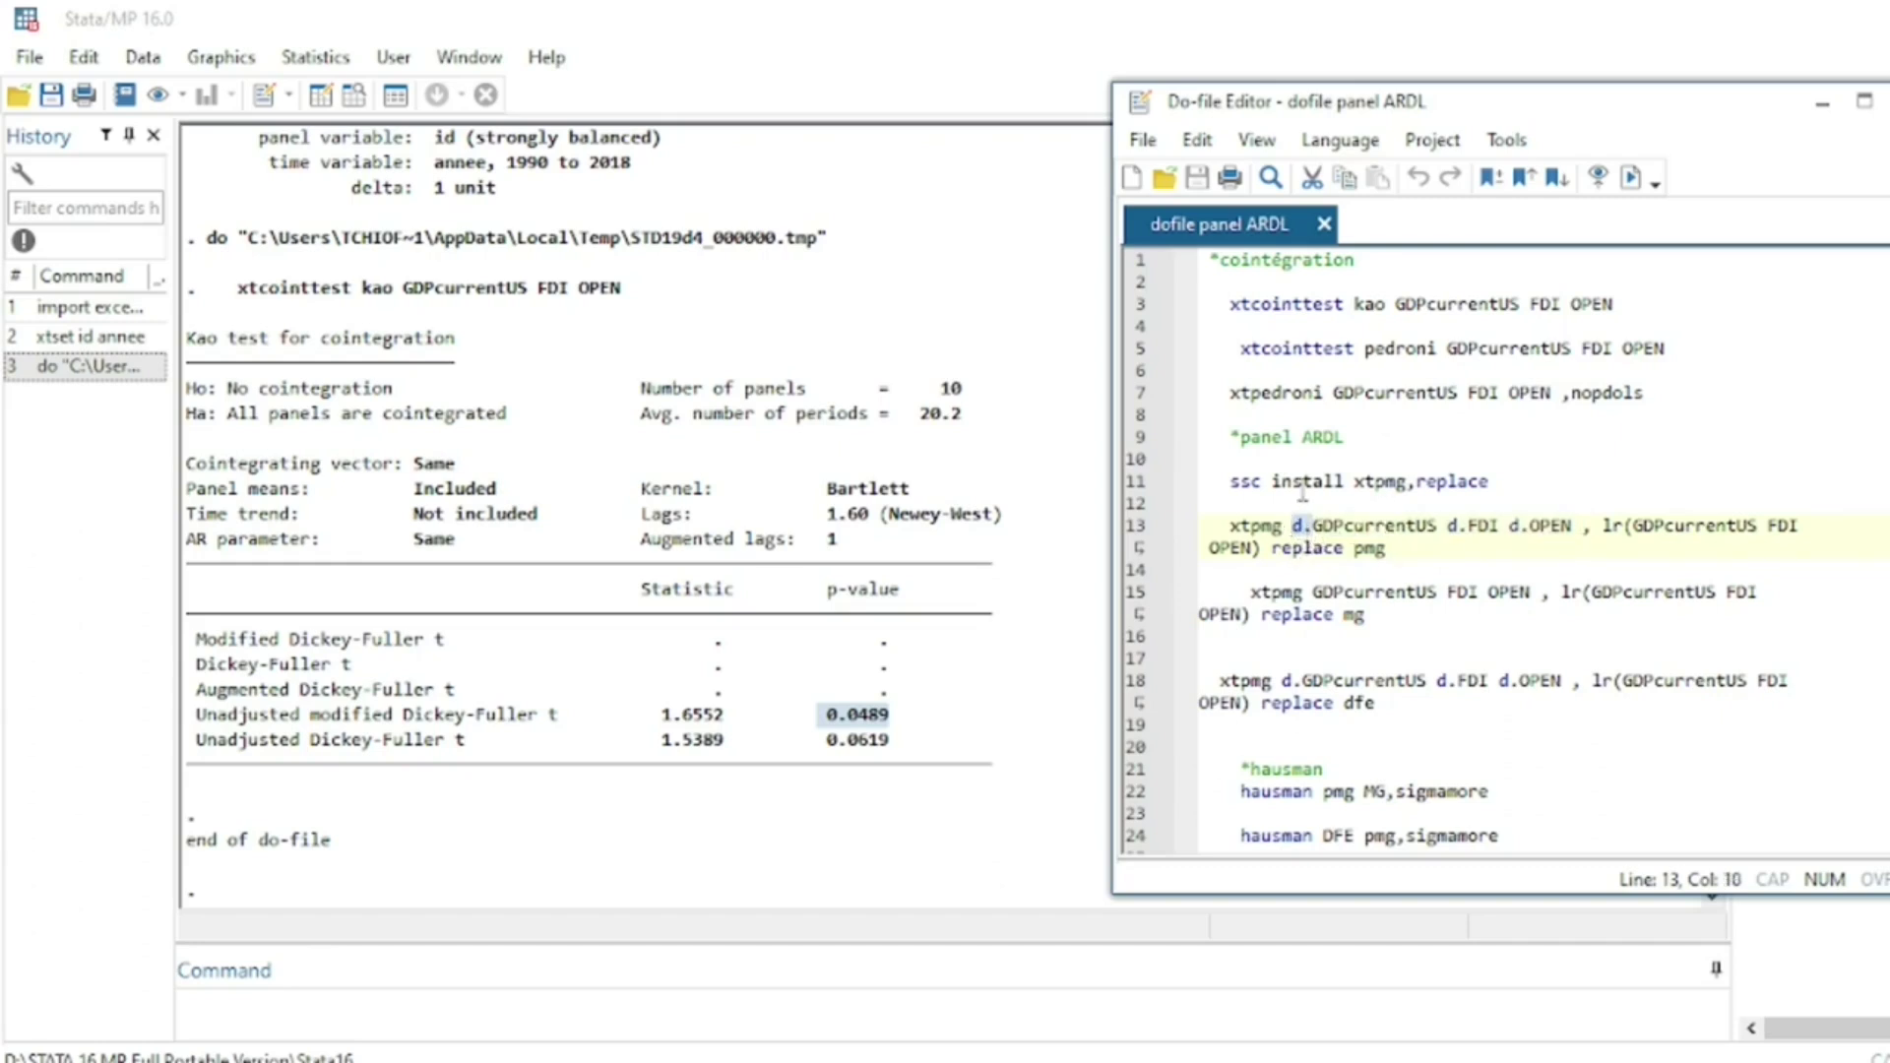
click(1313, 537)
drag(1605, 524, 1264, 548)
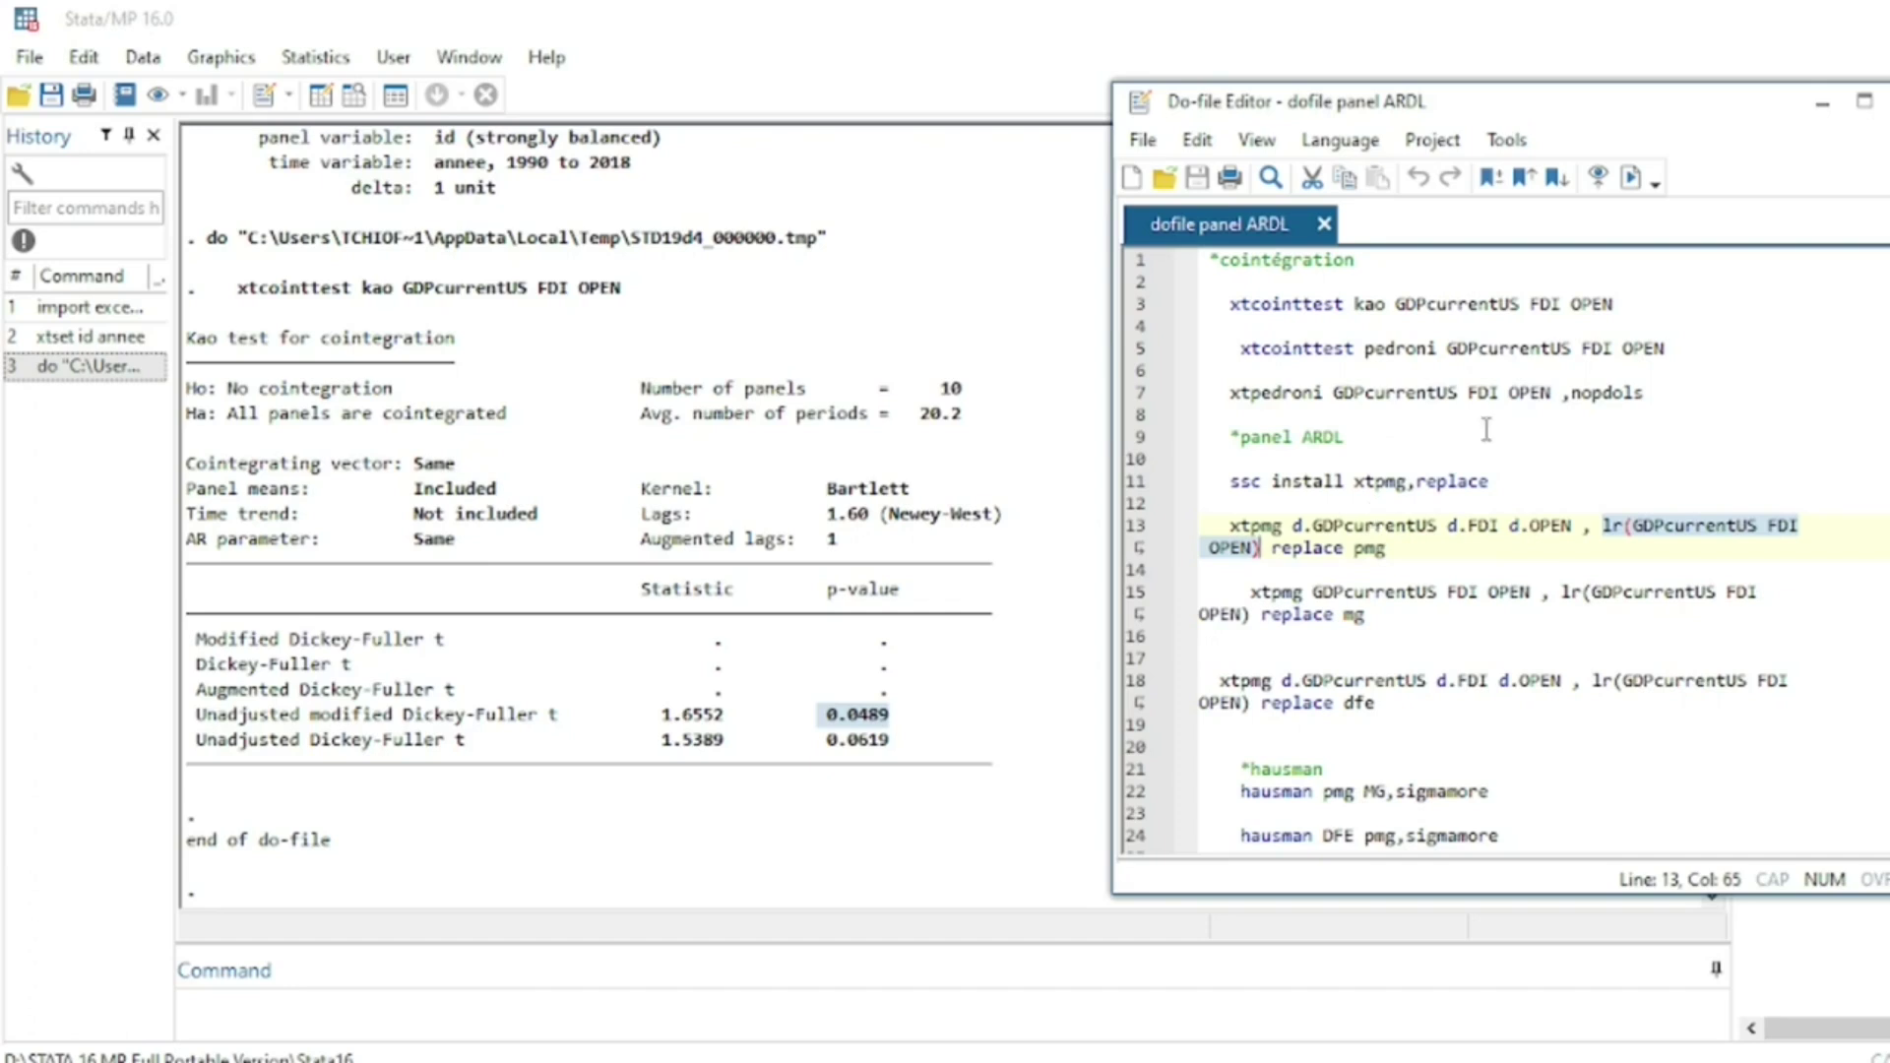
click(1611, 529)
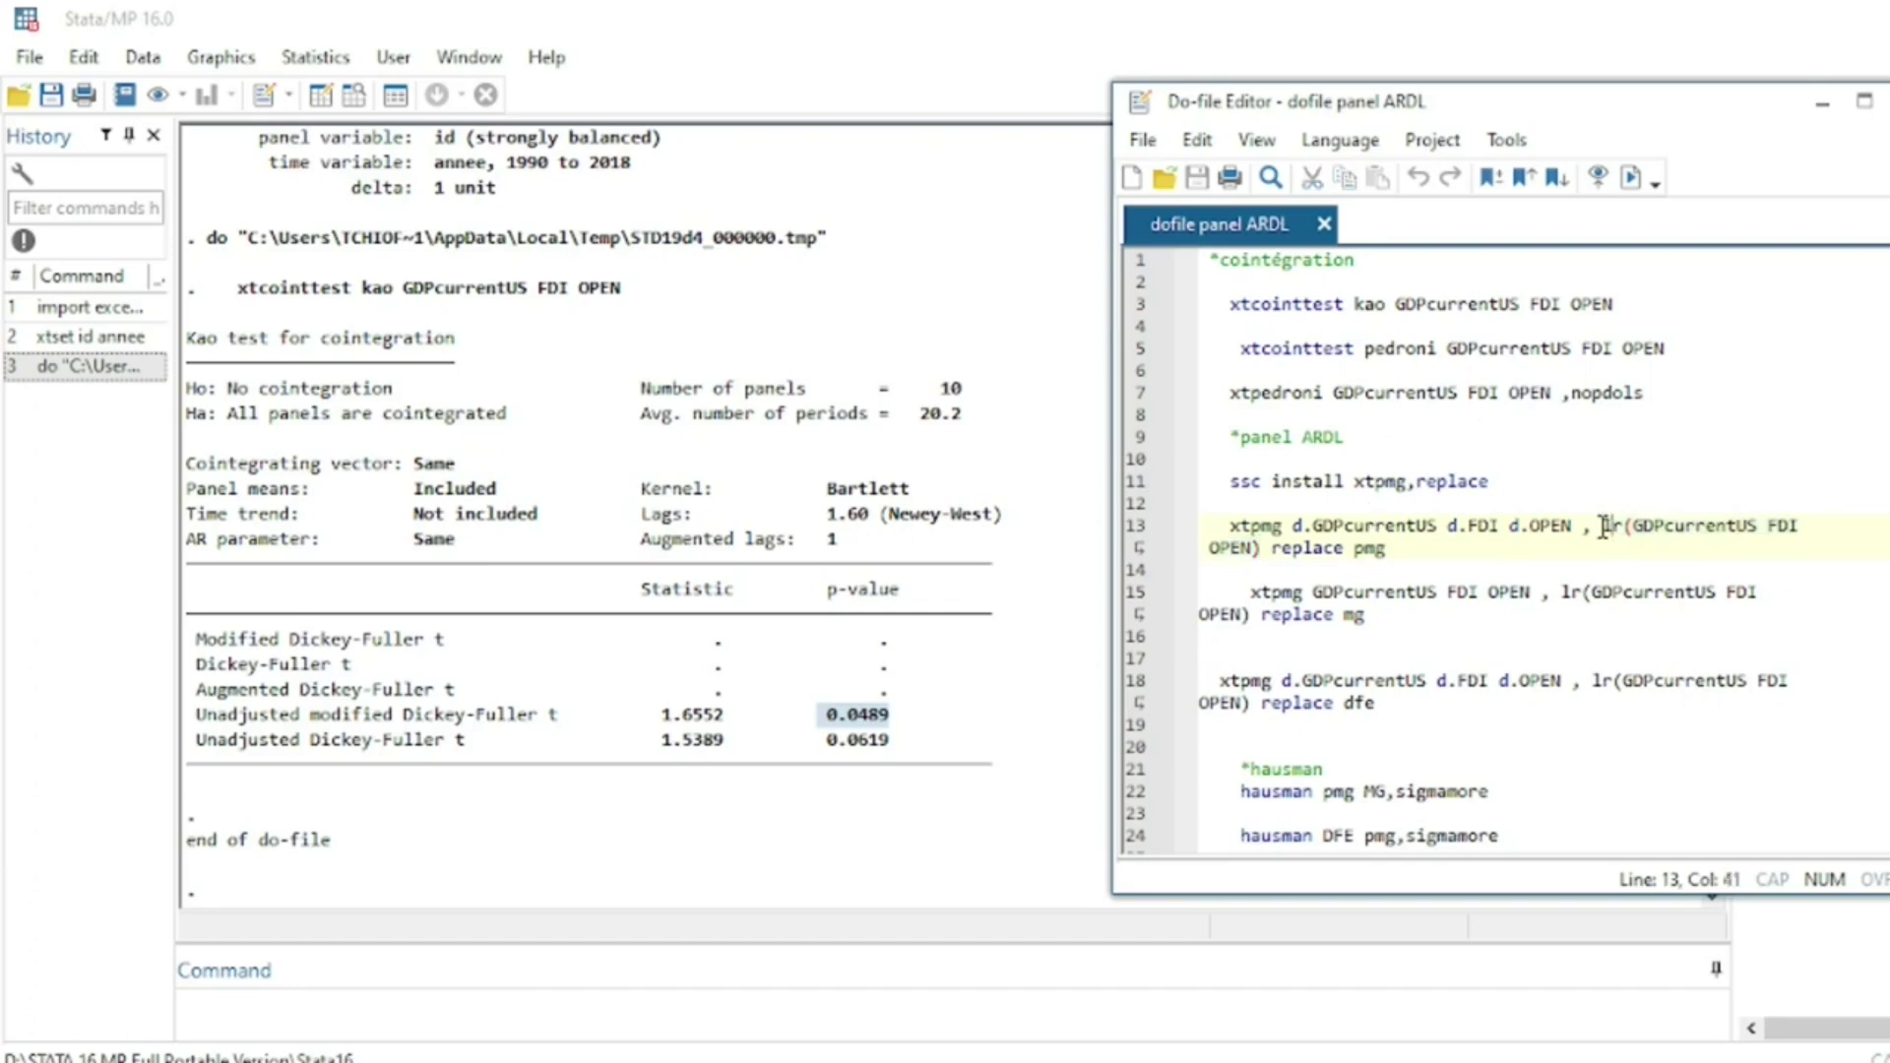
Point out the lr option and pmg estimator, then run the line 13 PMG estimation
double_click(1606, 527)
drag(1633, 526, 1650, 574)
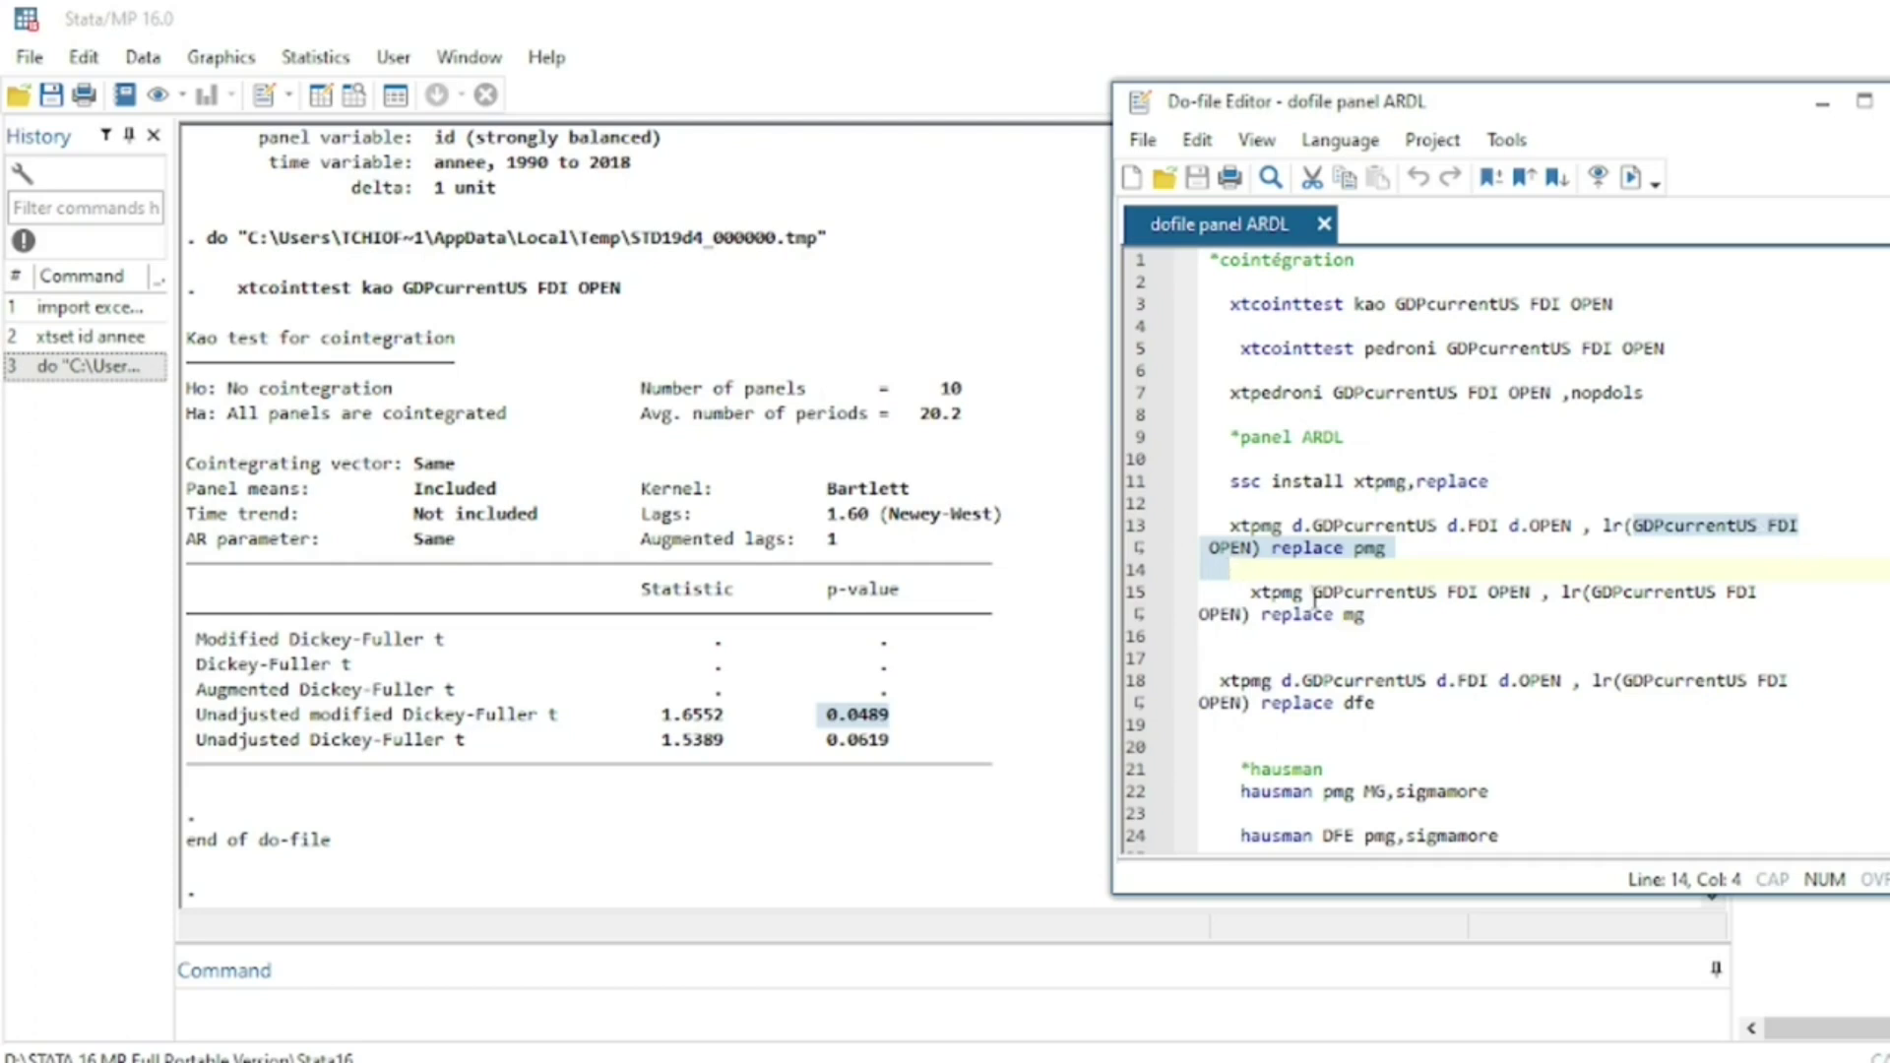
click(1365, 551)
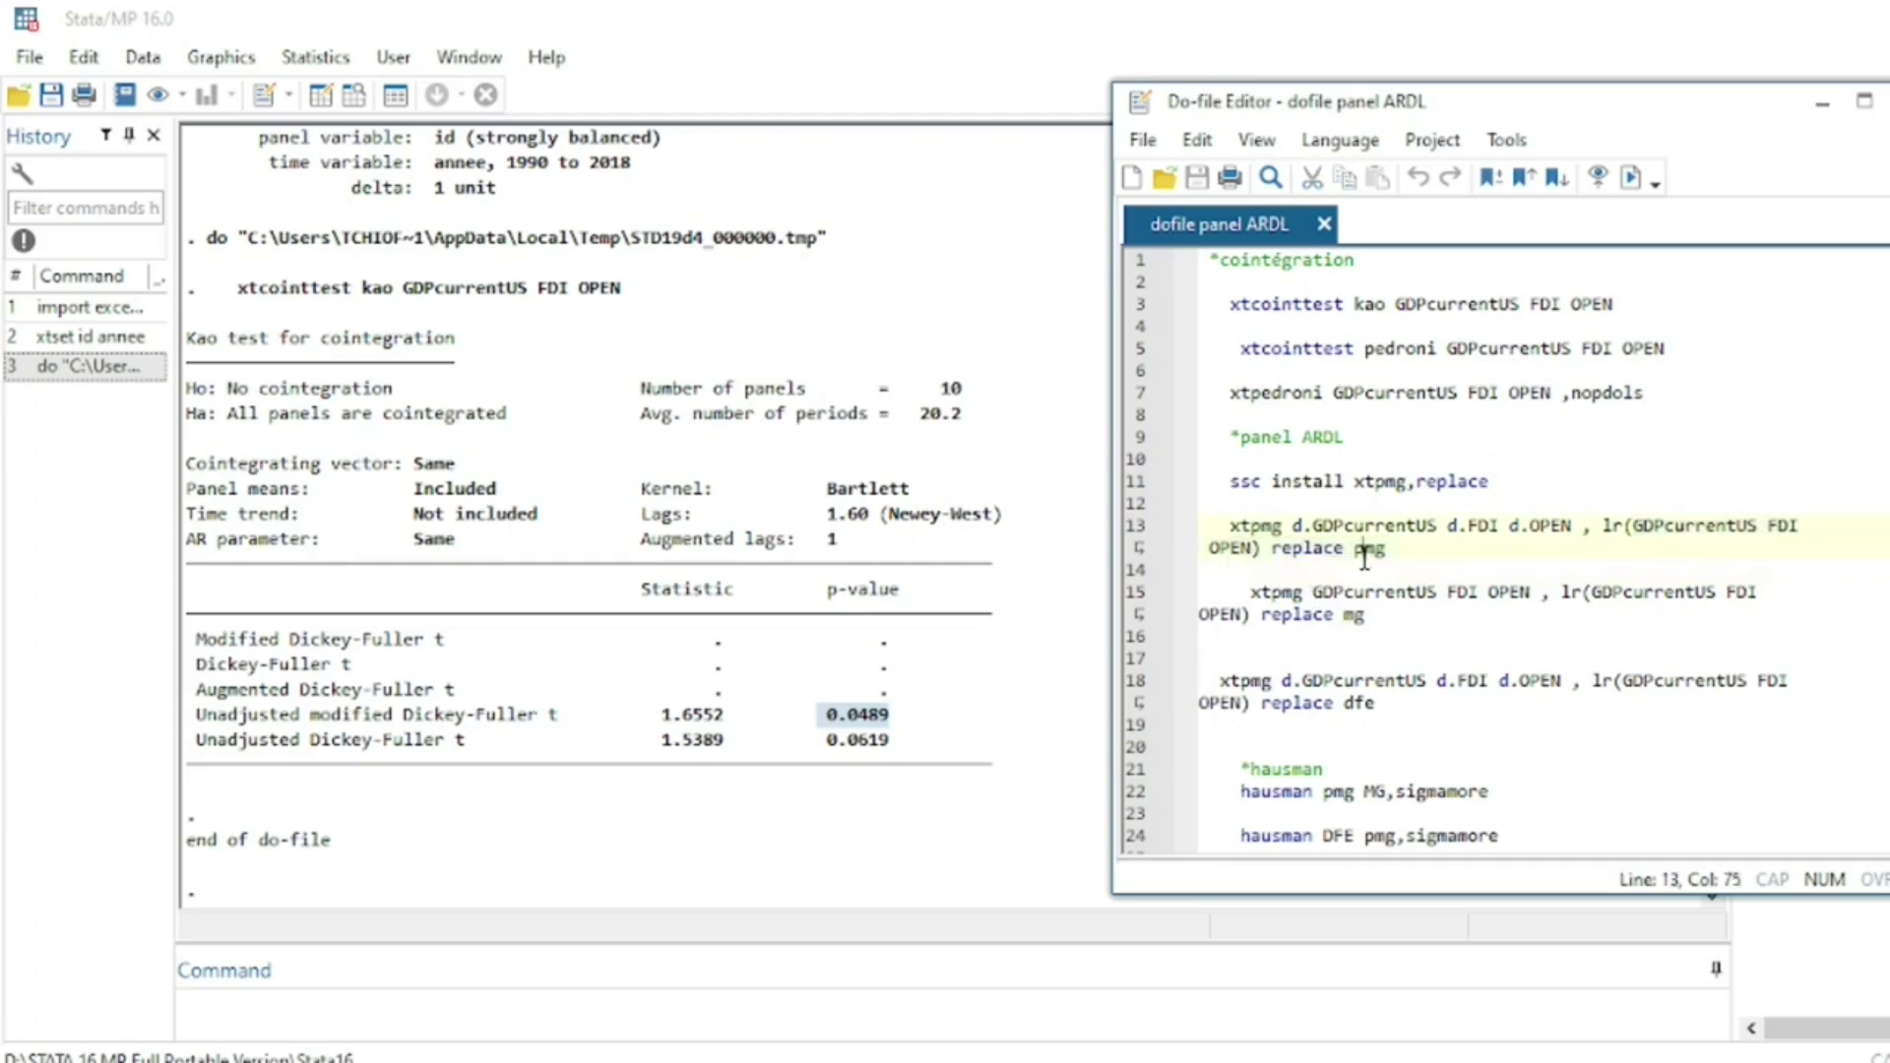
double_click(1364, 551)
drag(1227, 525, 1388, 549)
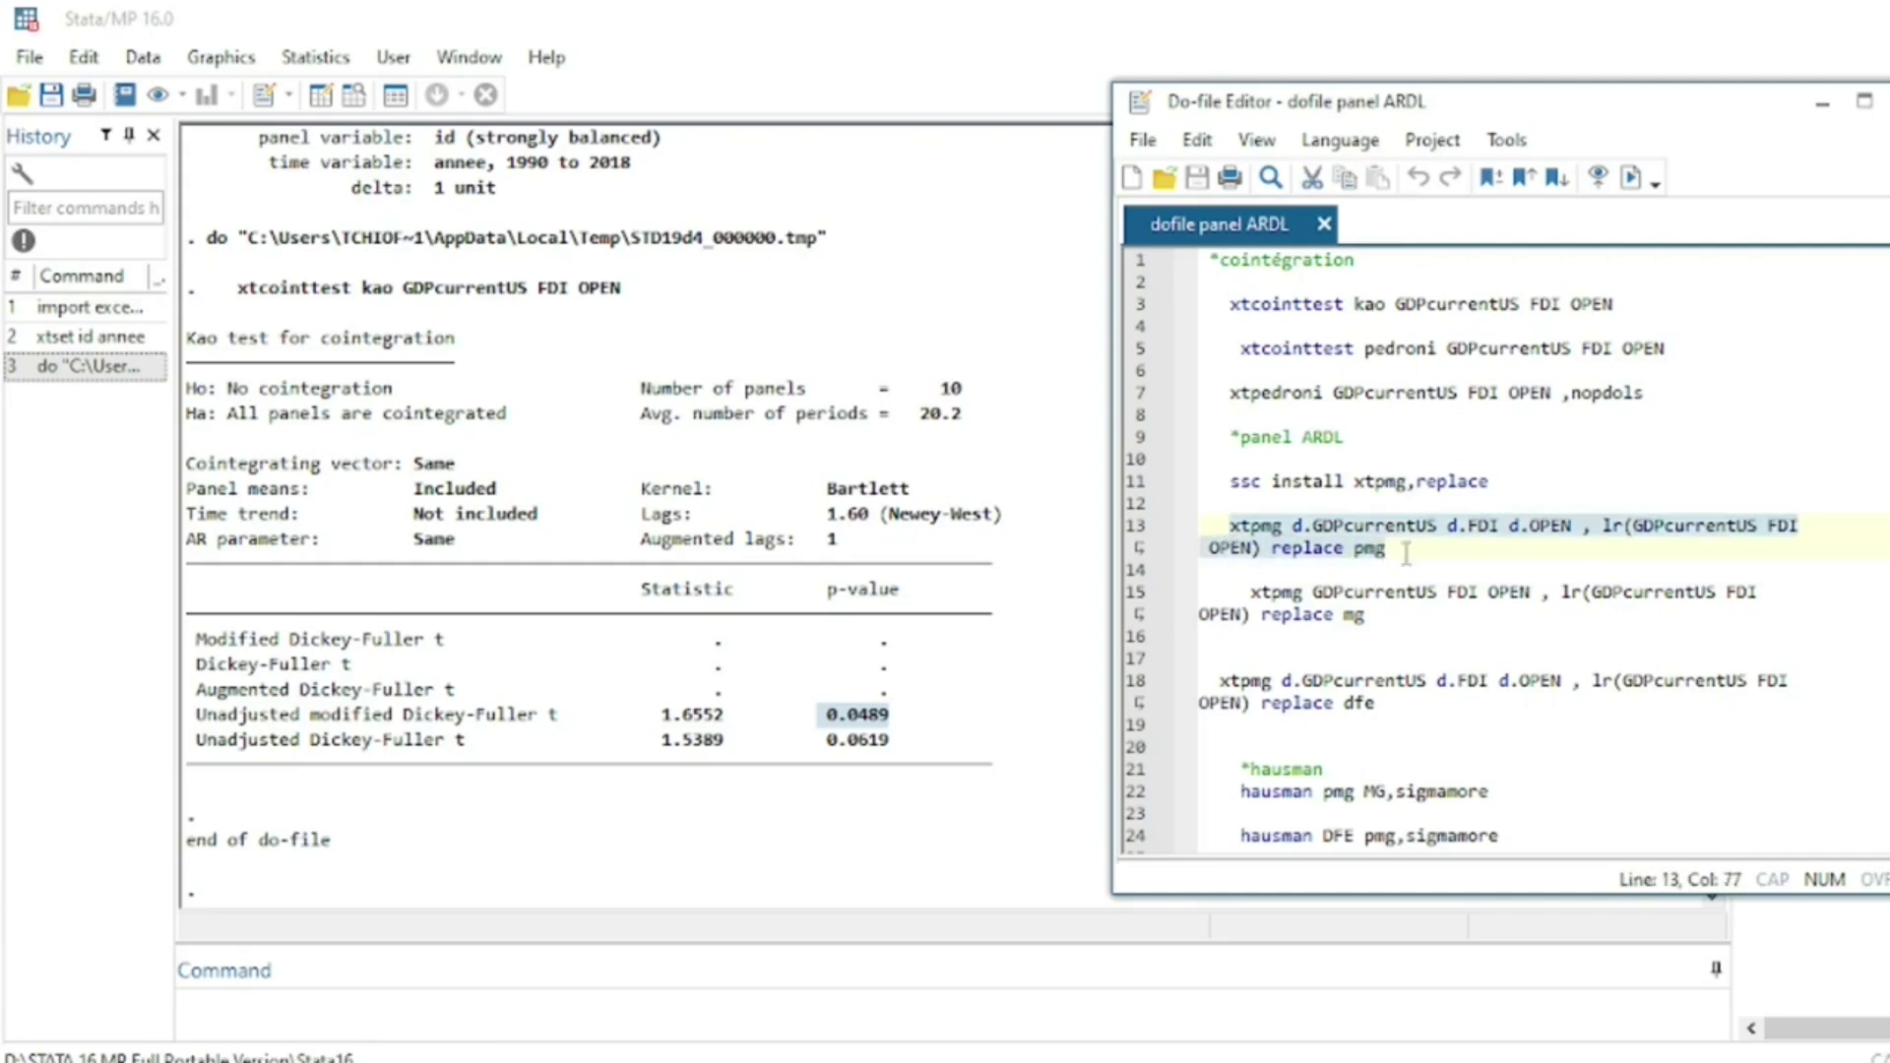
click(1629, 180)
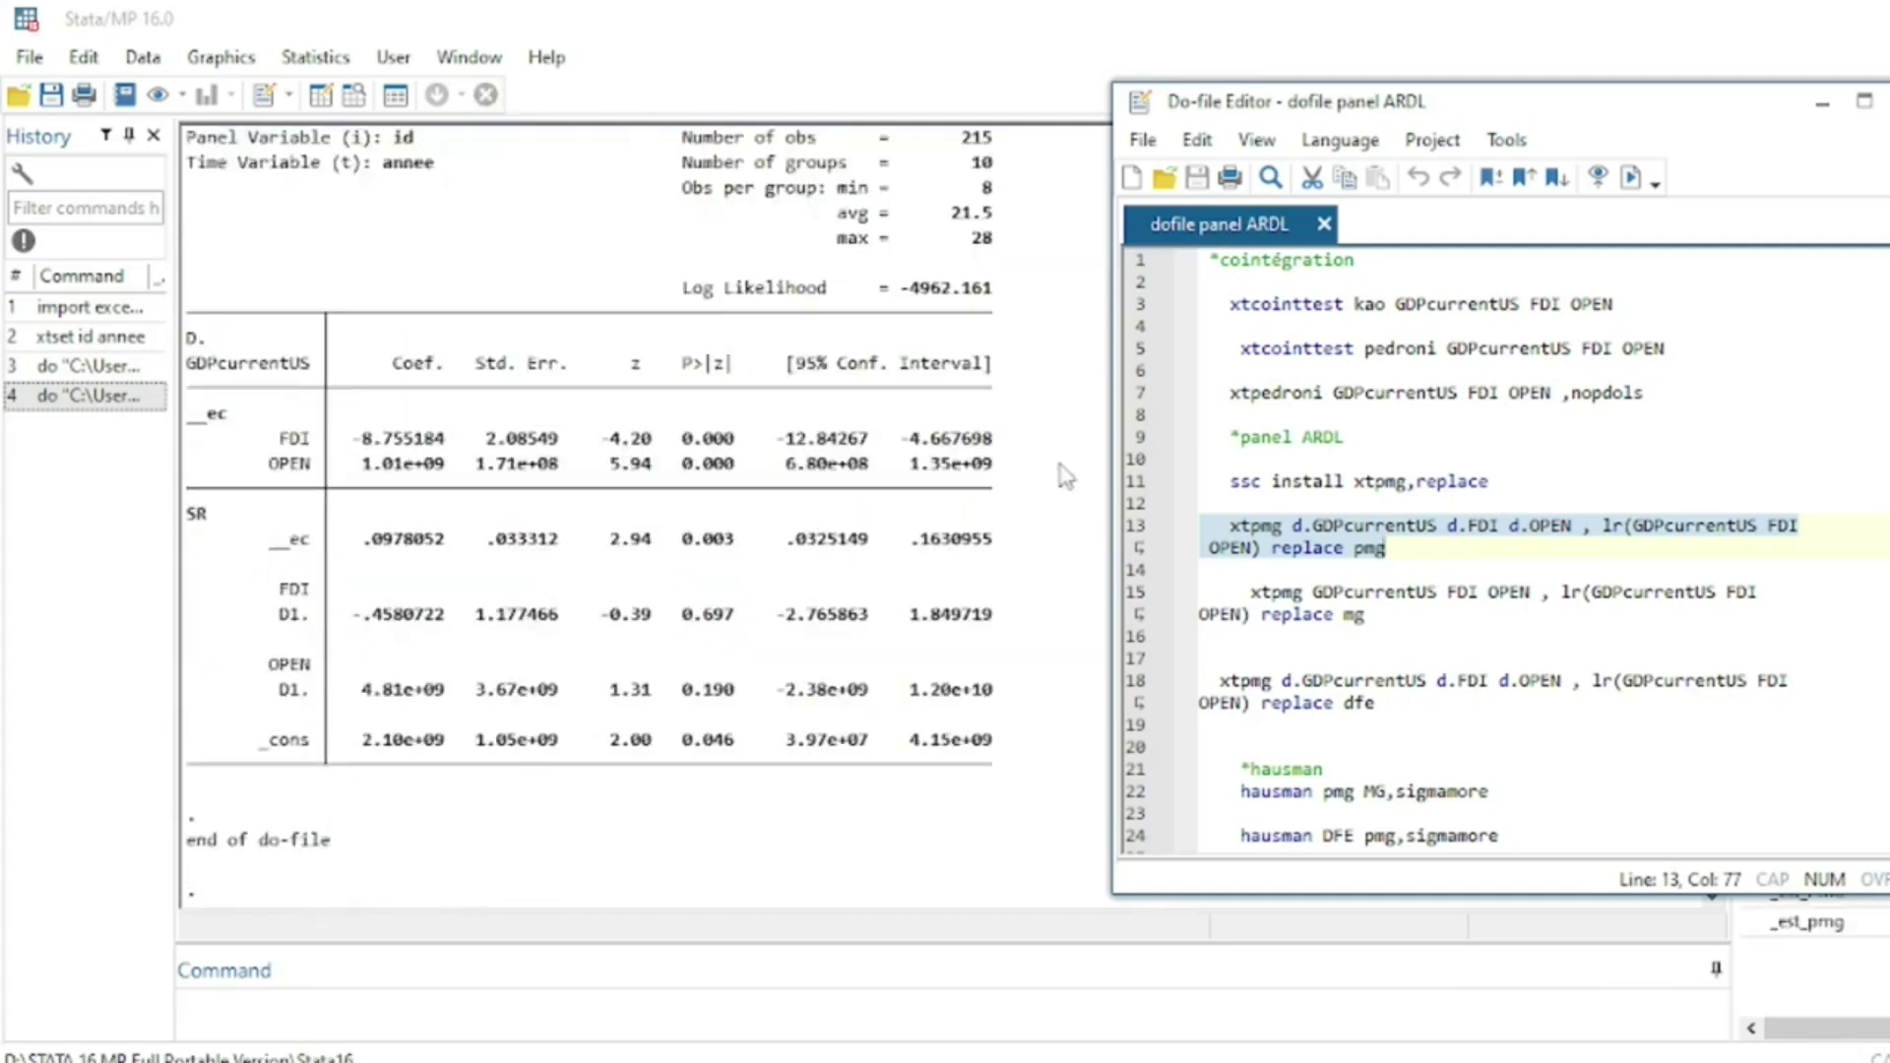
scroll(748, 638, up, 3)
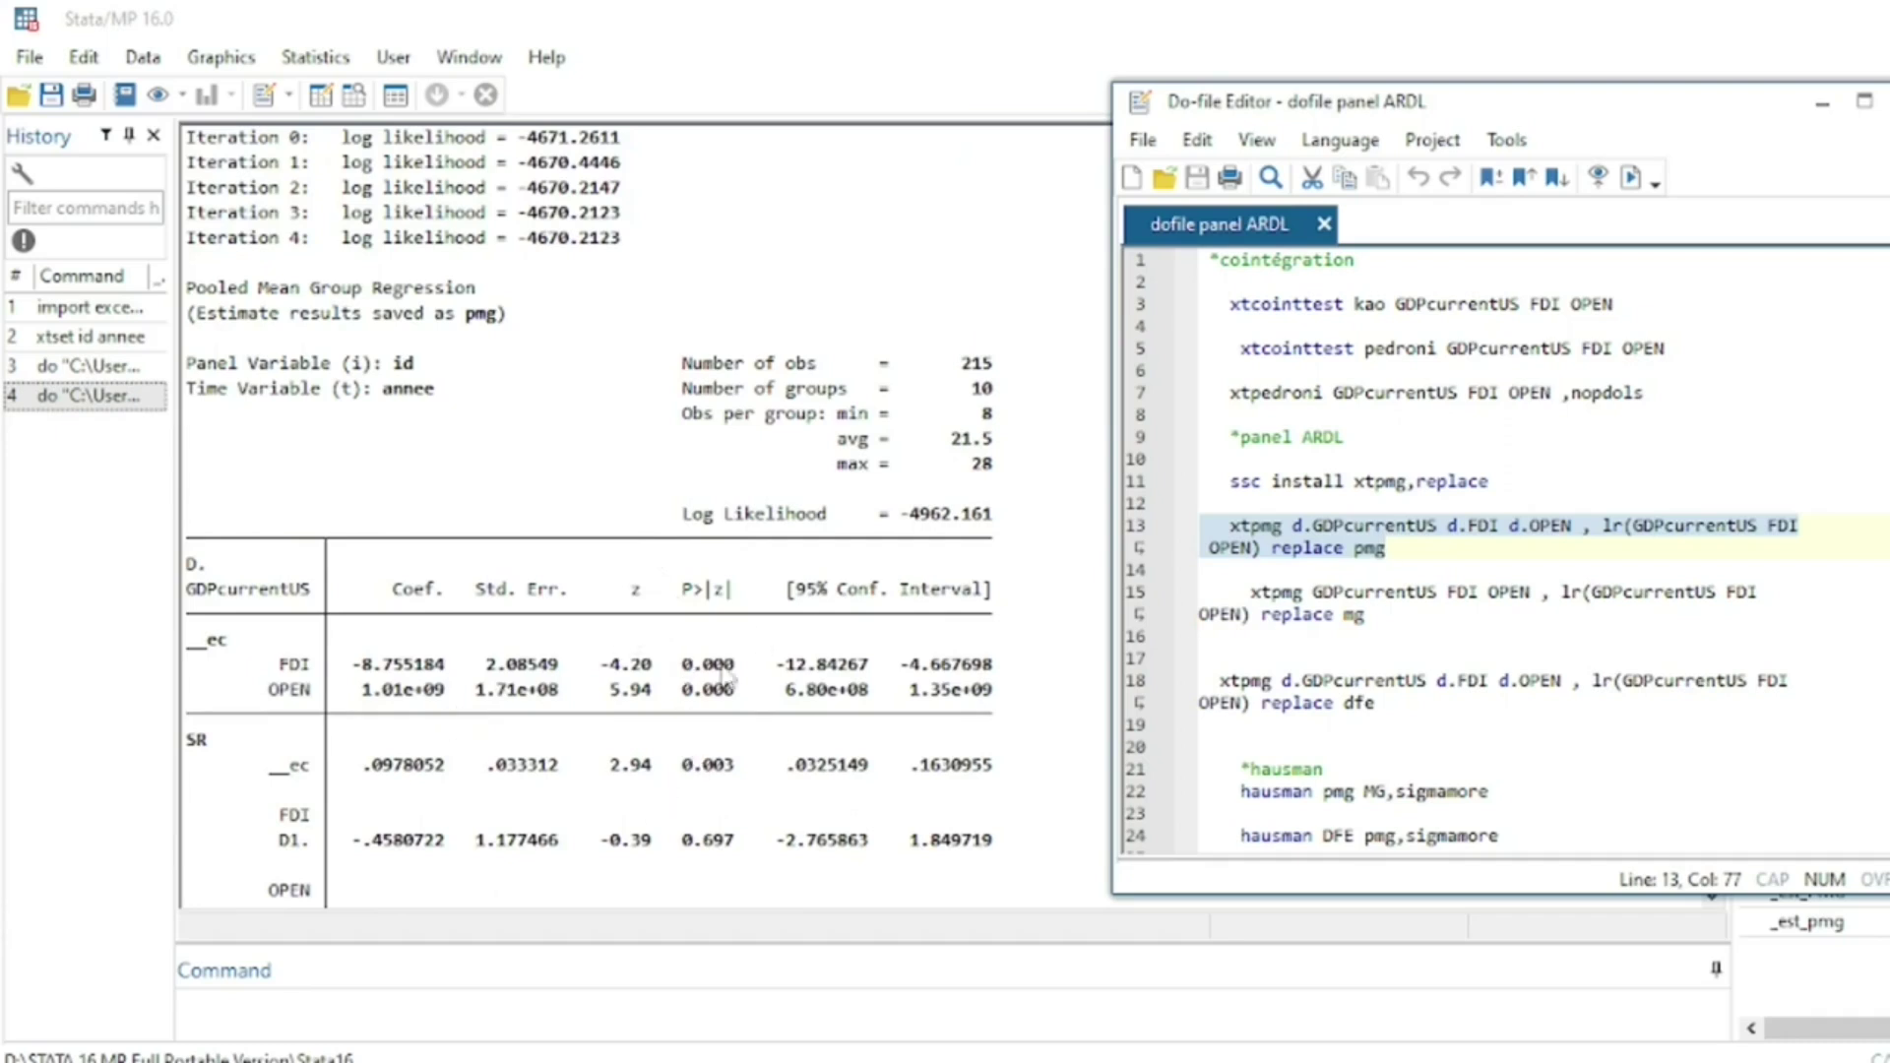
drag(700, 686, 689, 663)
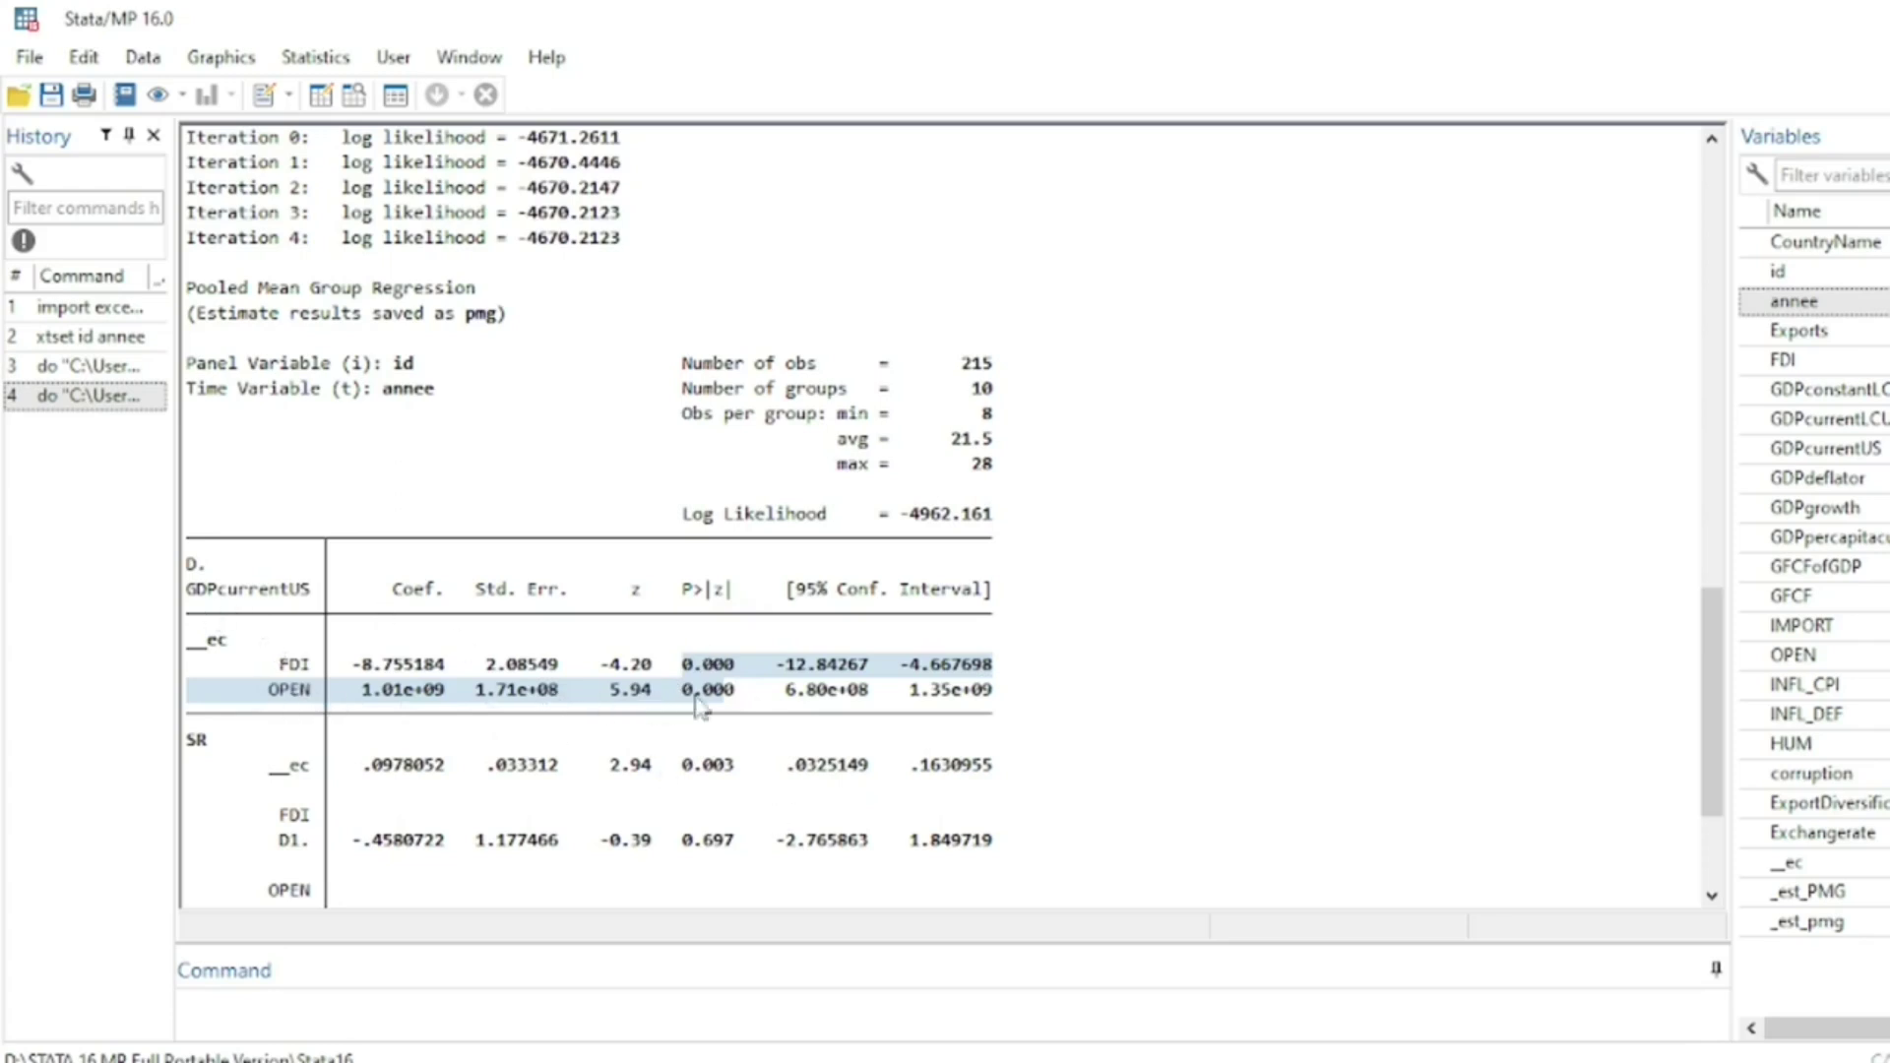
drag(686, 663, 713, 691)
scroll(692, 819, down, 3)
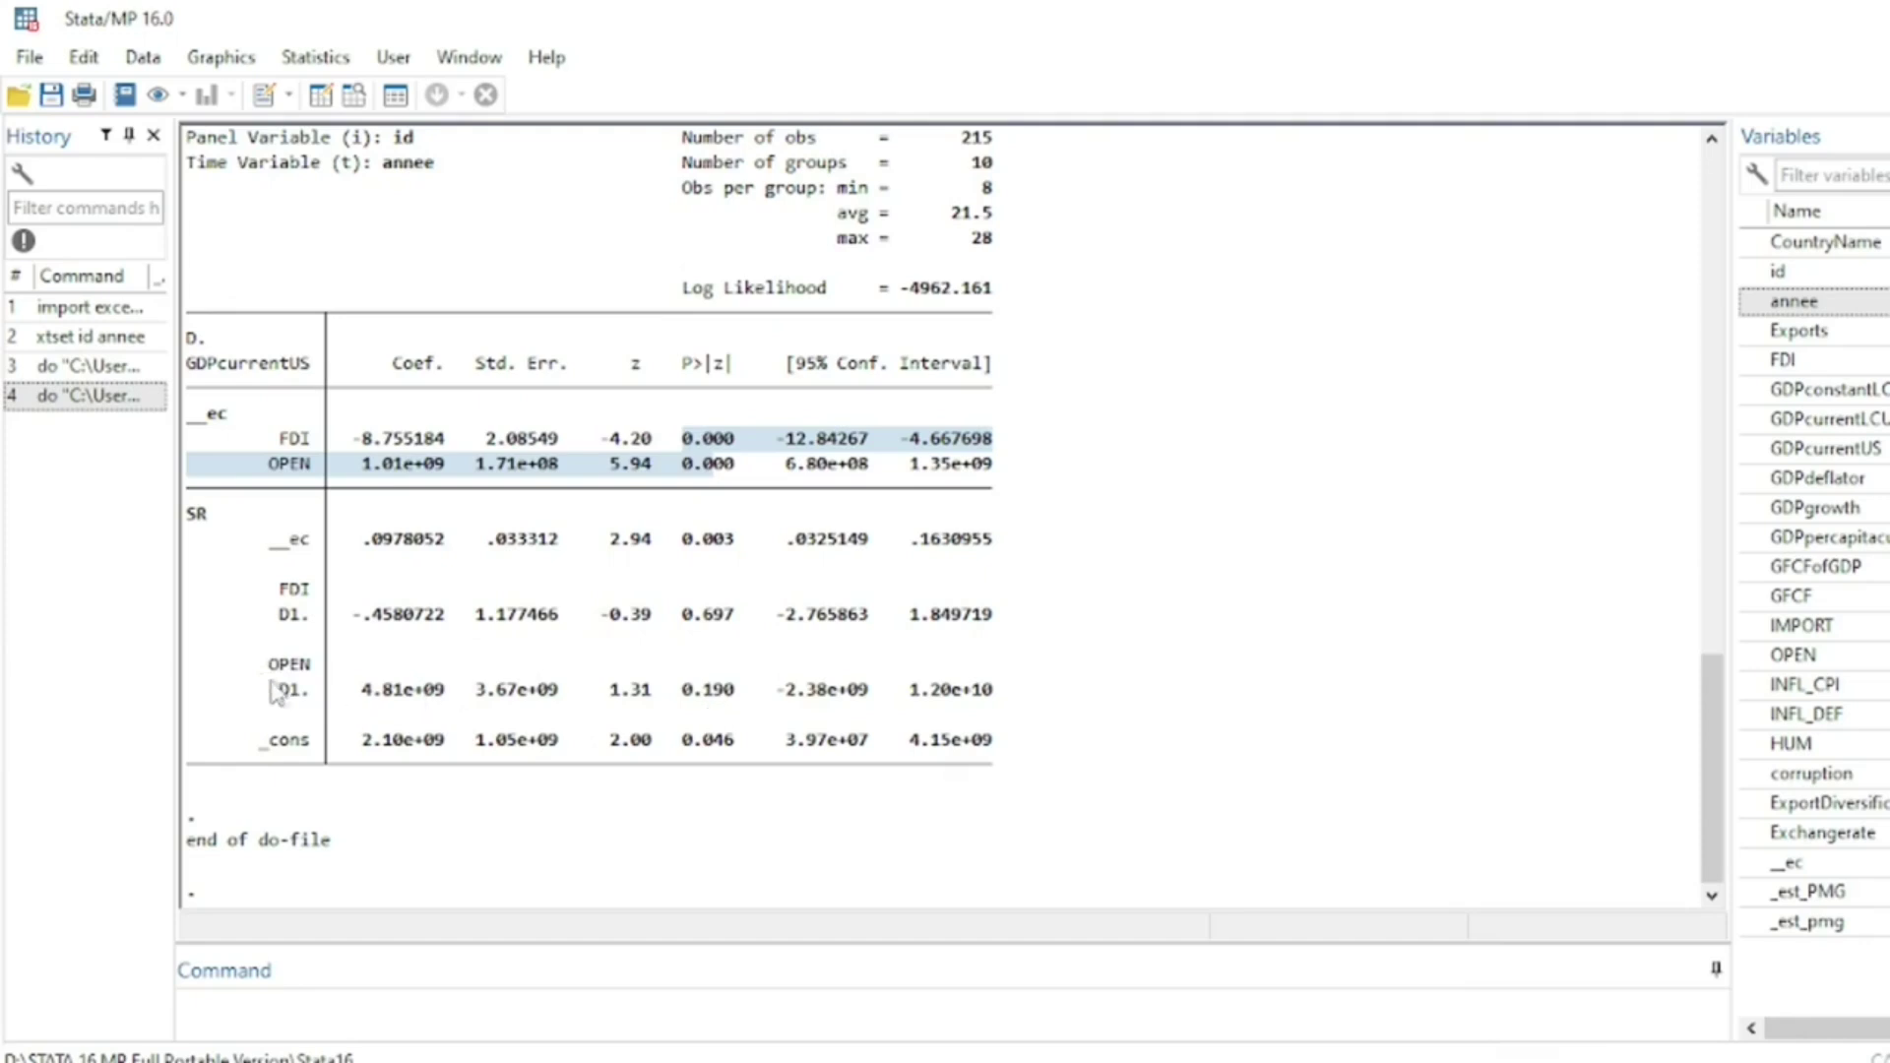
drag(687, 547, 741, 544)
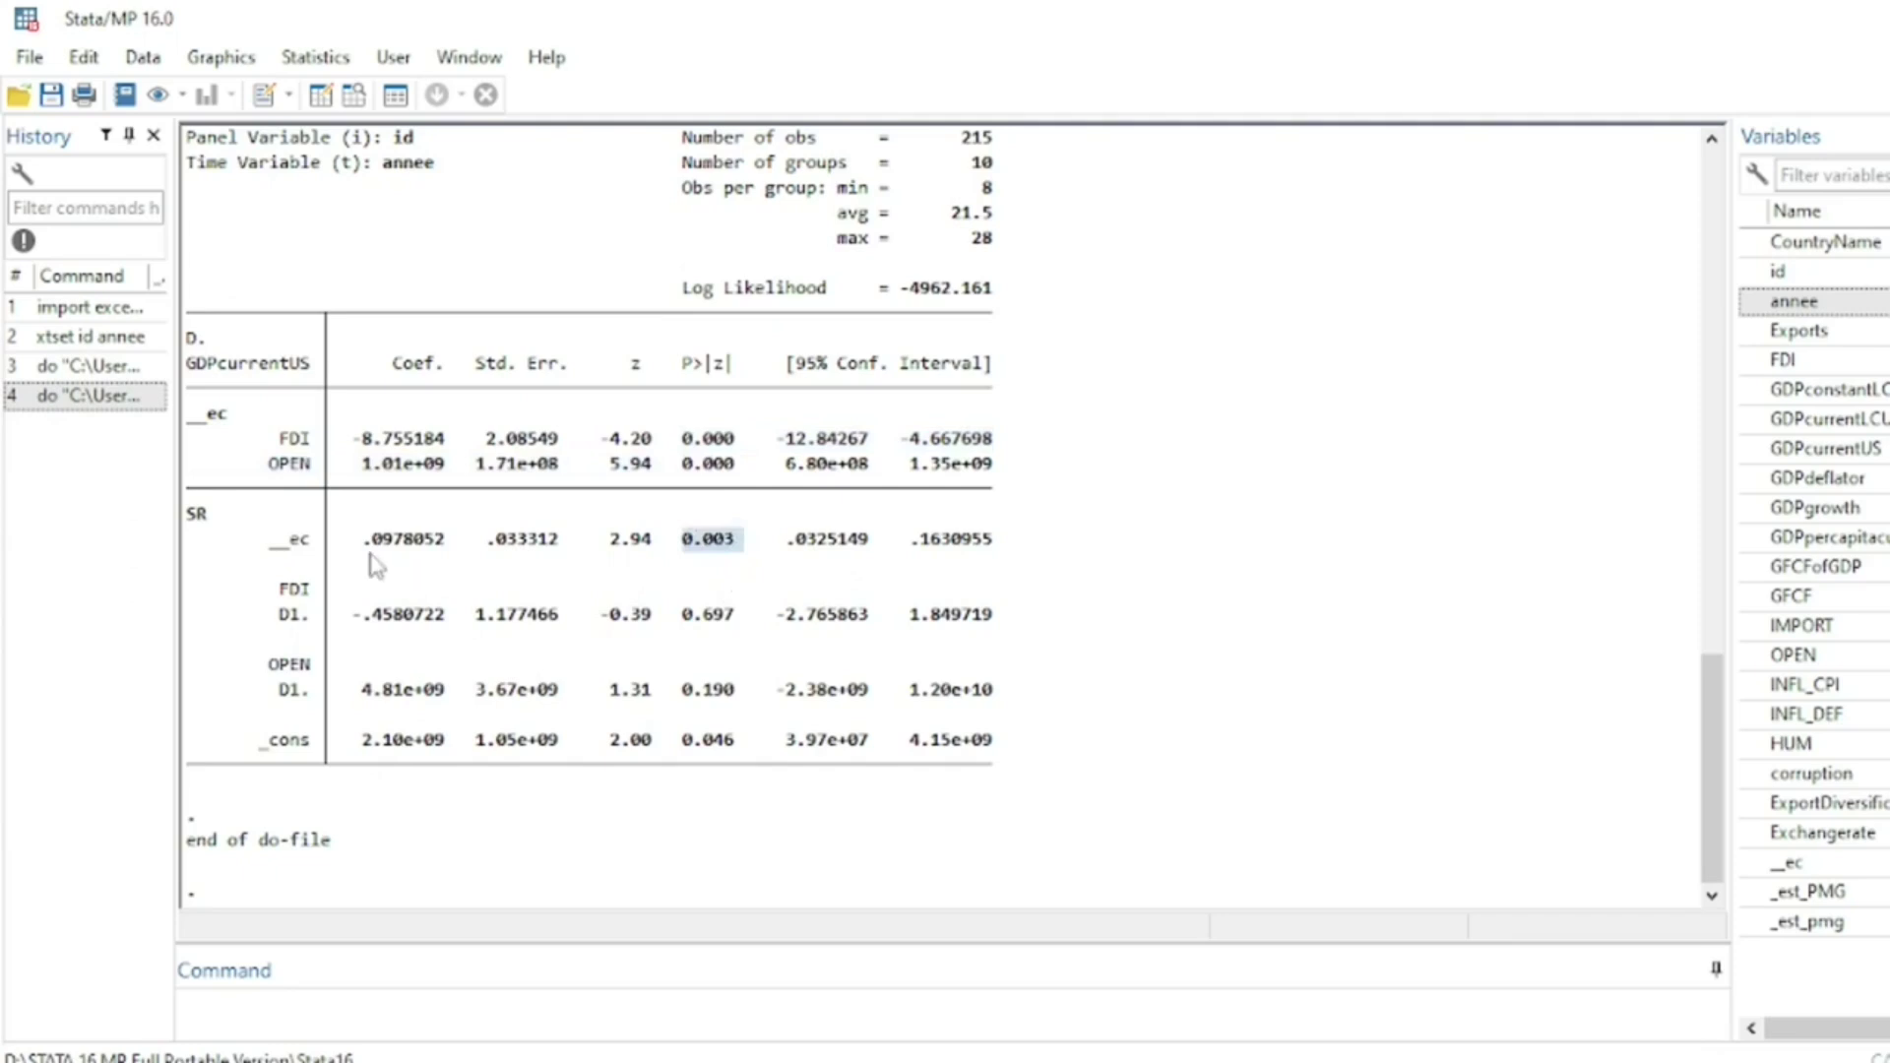
drag(355, 542, 461, 557)
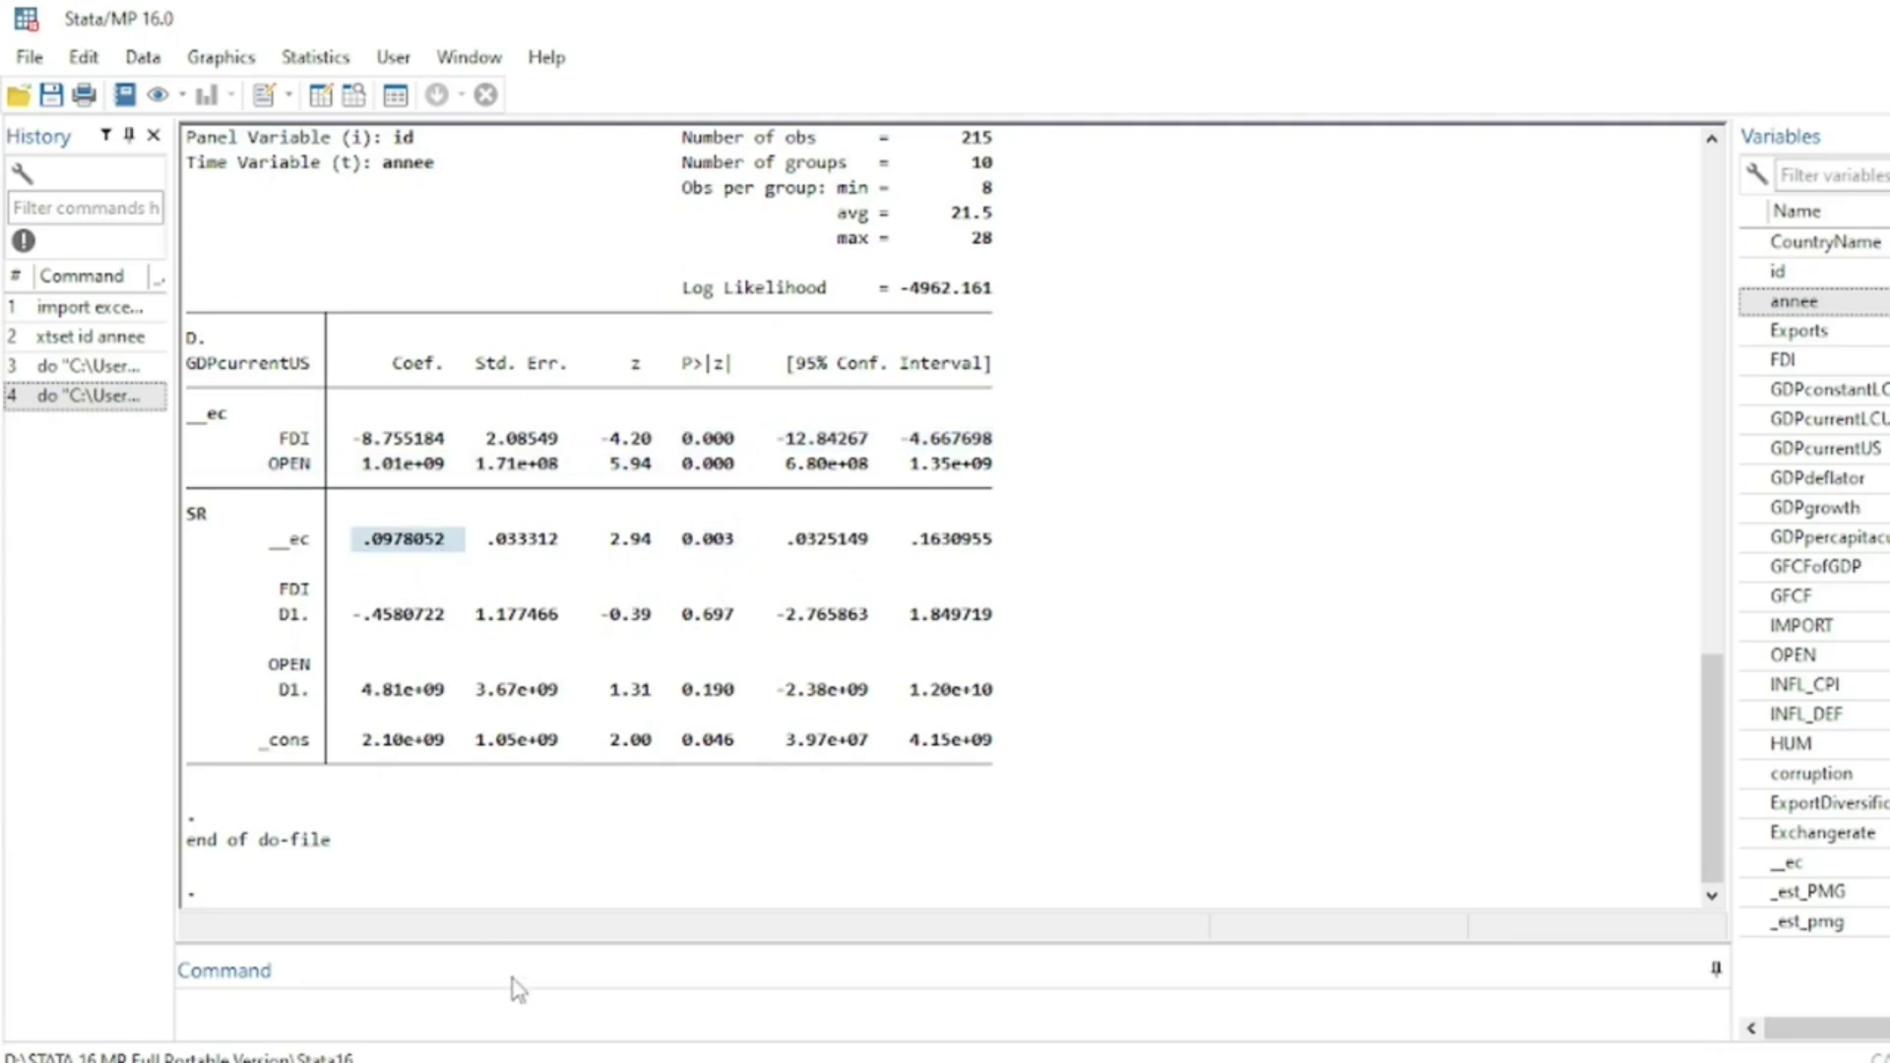
scroll(467, 243, up, 3)
scroll(849, 675, down, 2)
Select line 15 'xtpmg … replace mg' and run the mean group estimation
mouse_move(1083, 1062)
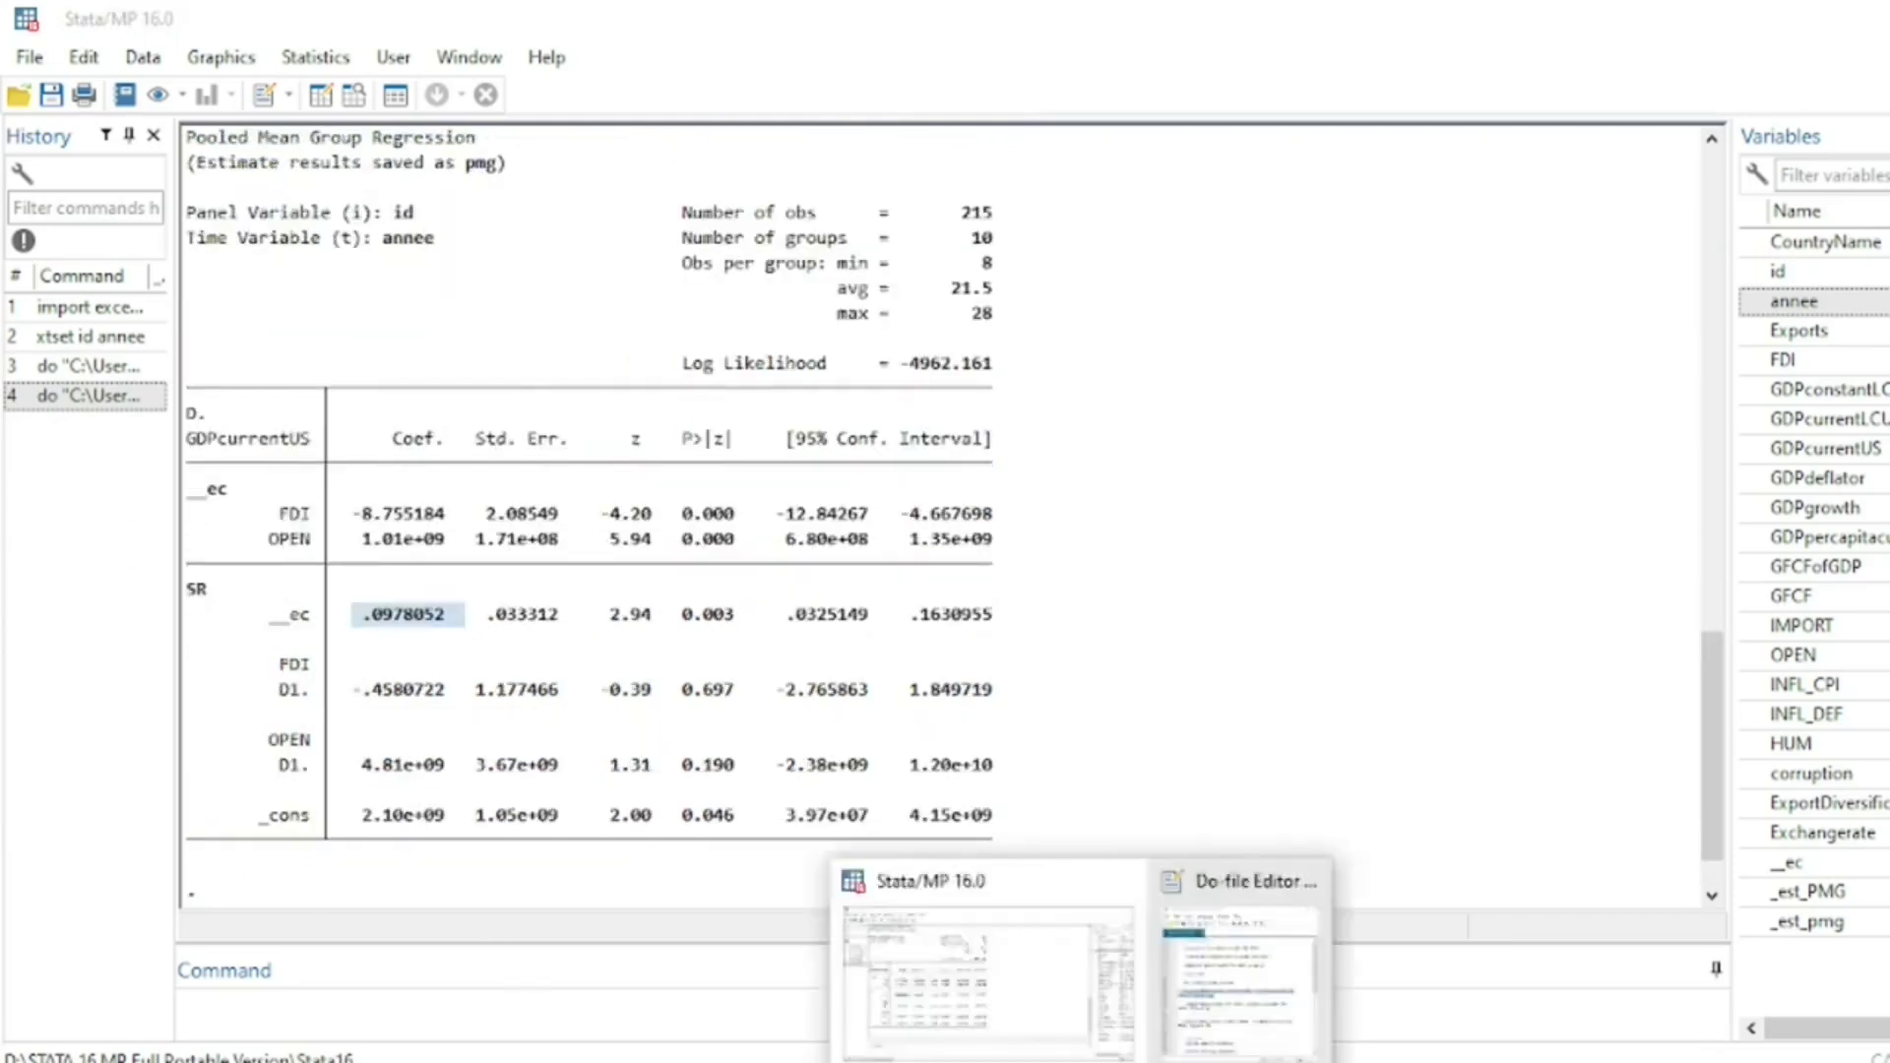
click(1238, 974)
drag(1248, 593, 1390, 628)
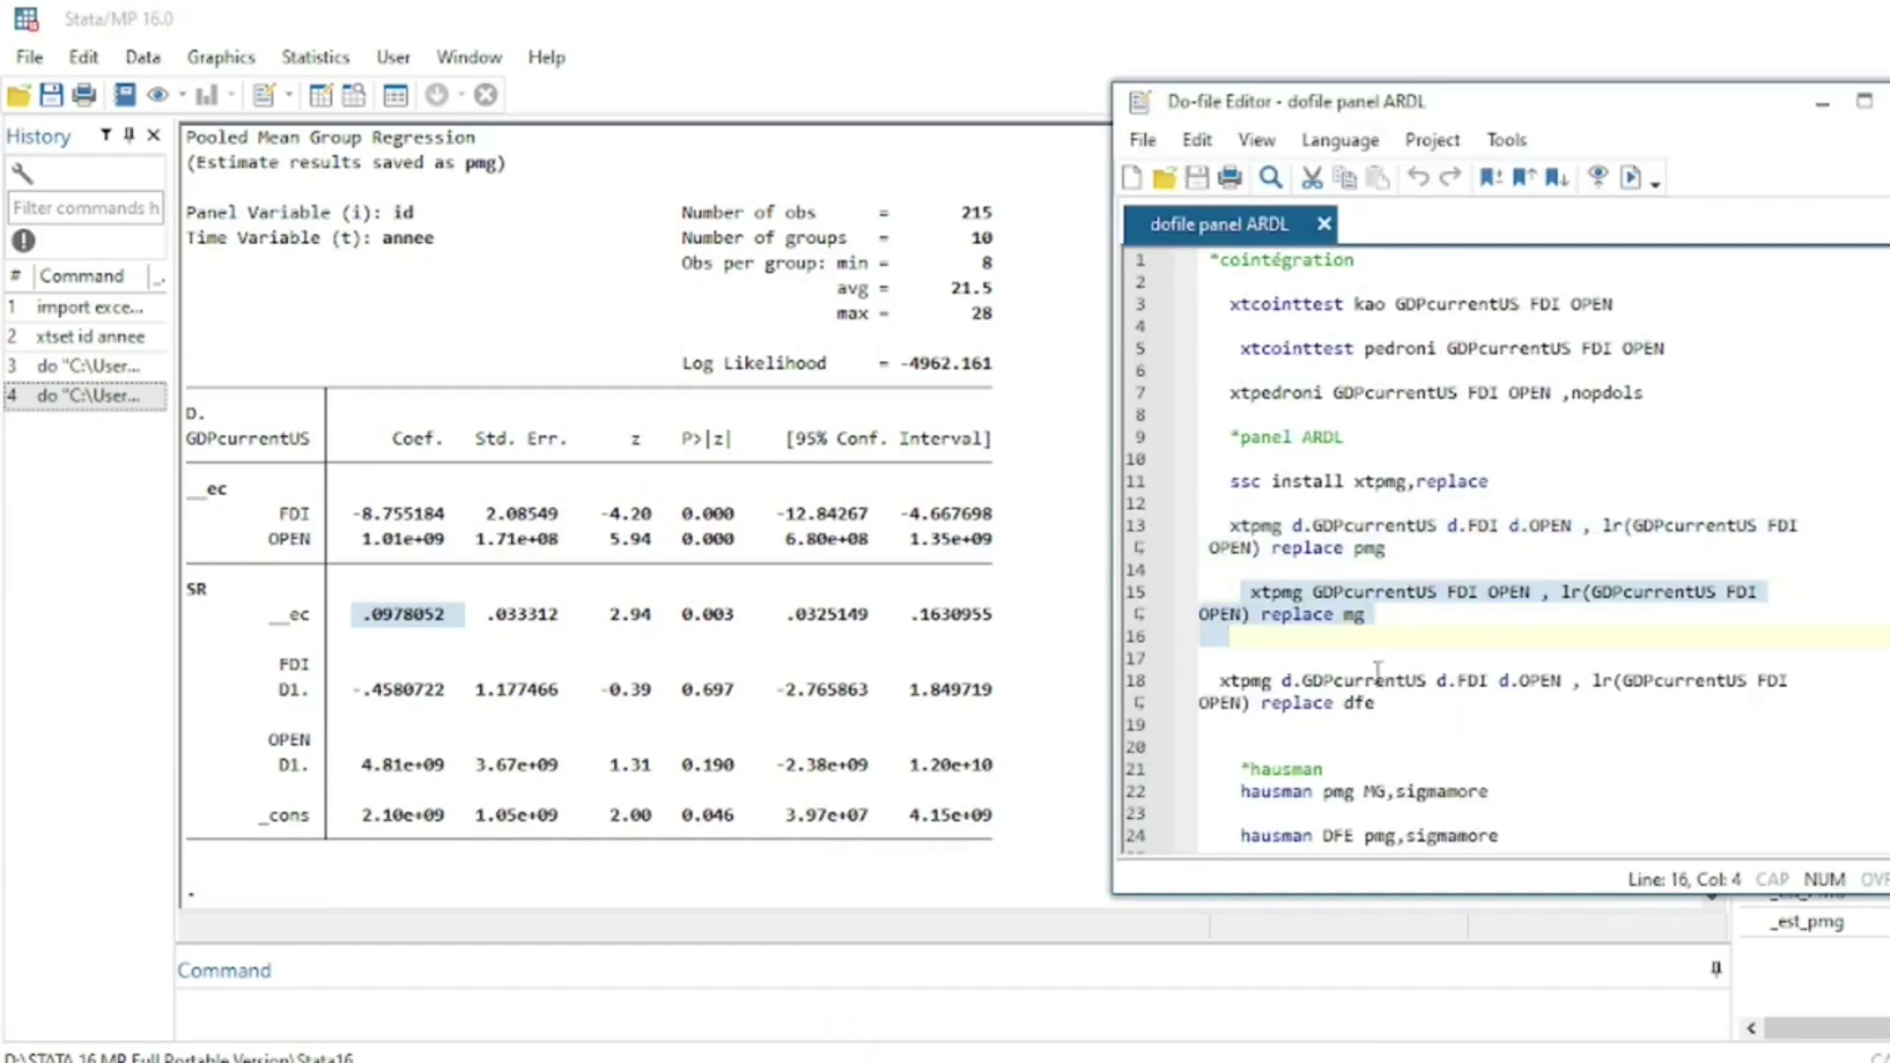
click(1359, 622)
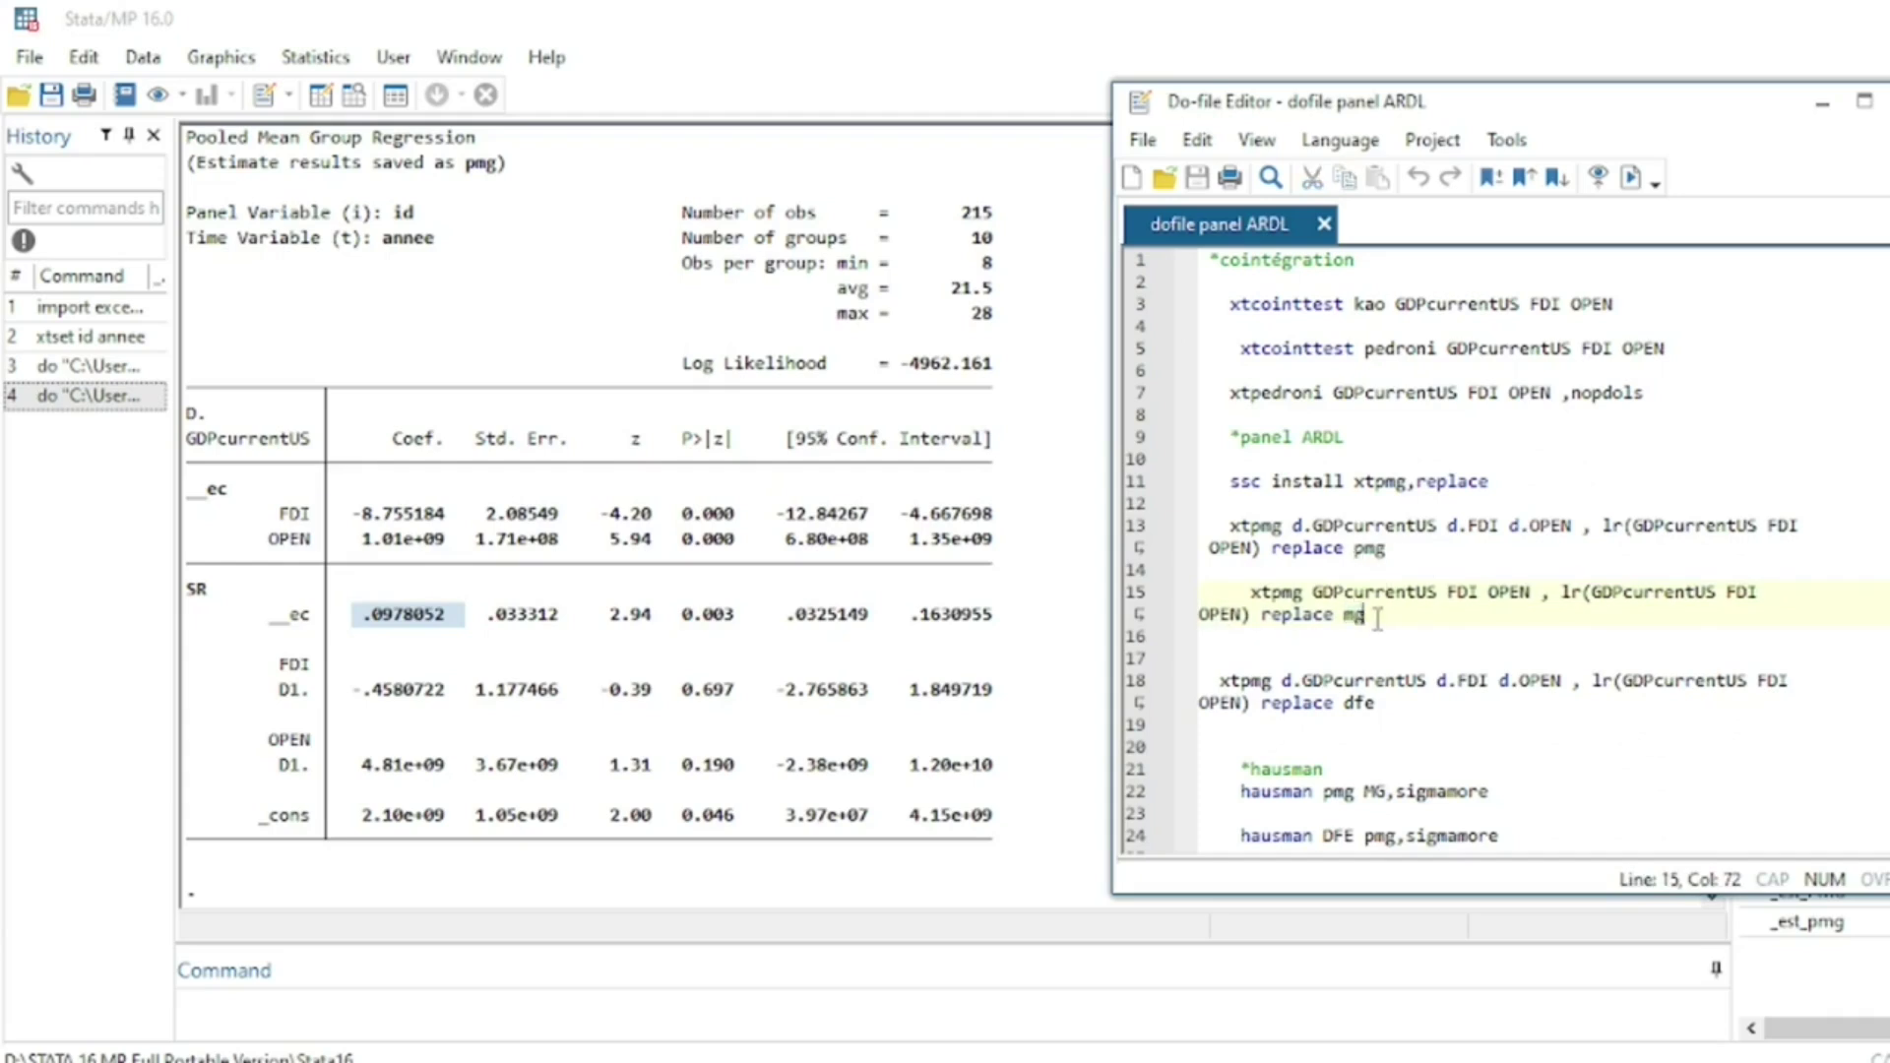
key(shift+Home)
key(shift+Home)
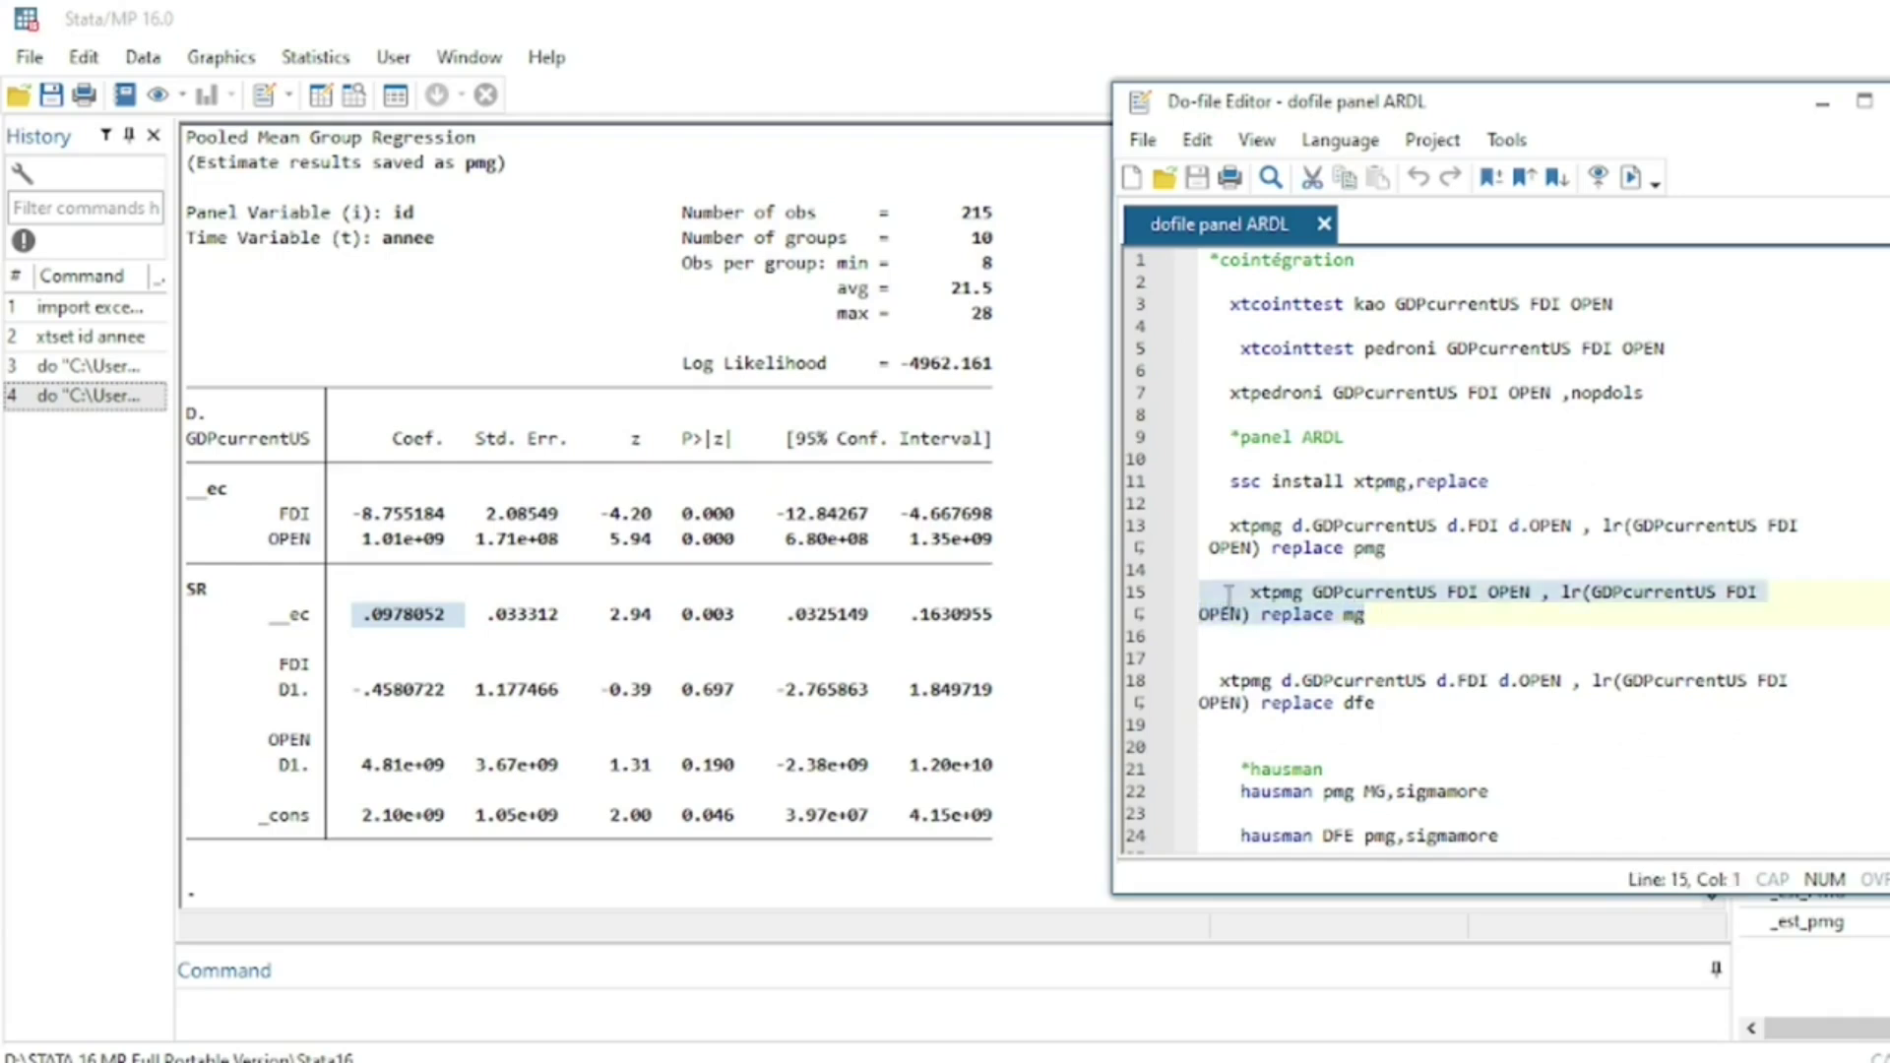
click(1630, 177)
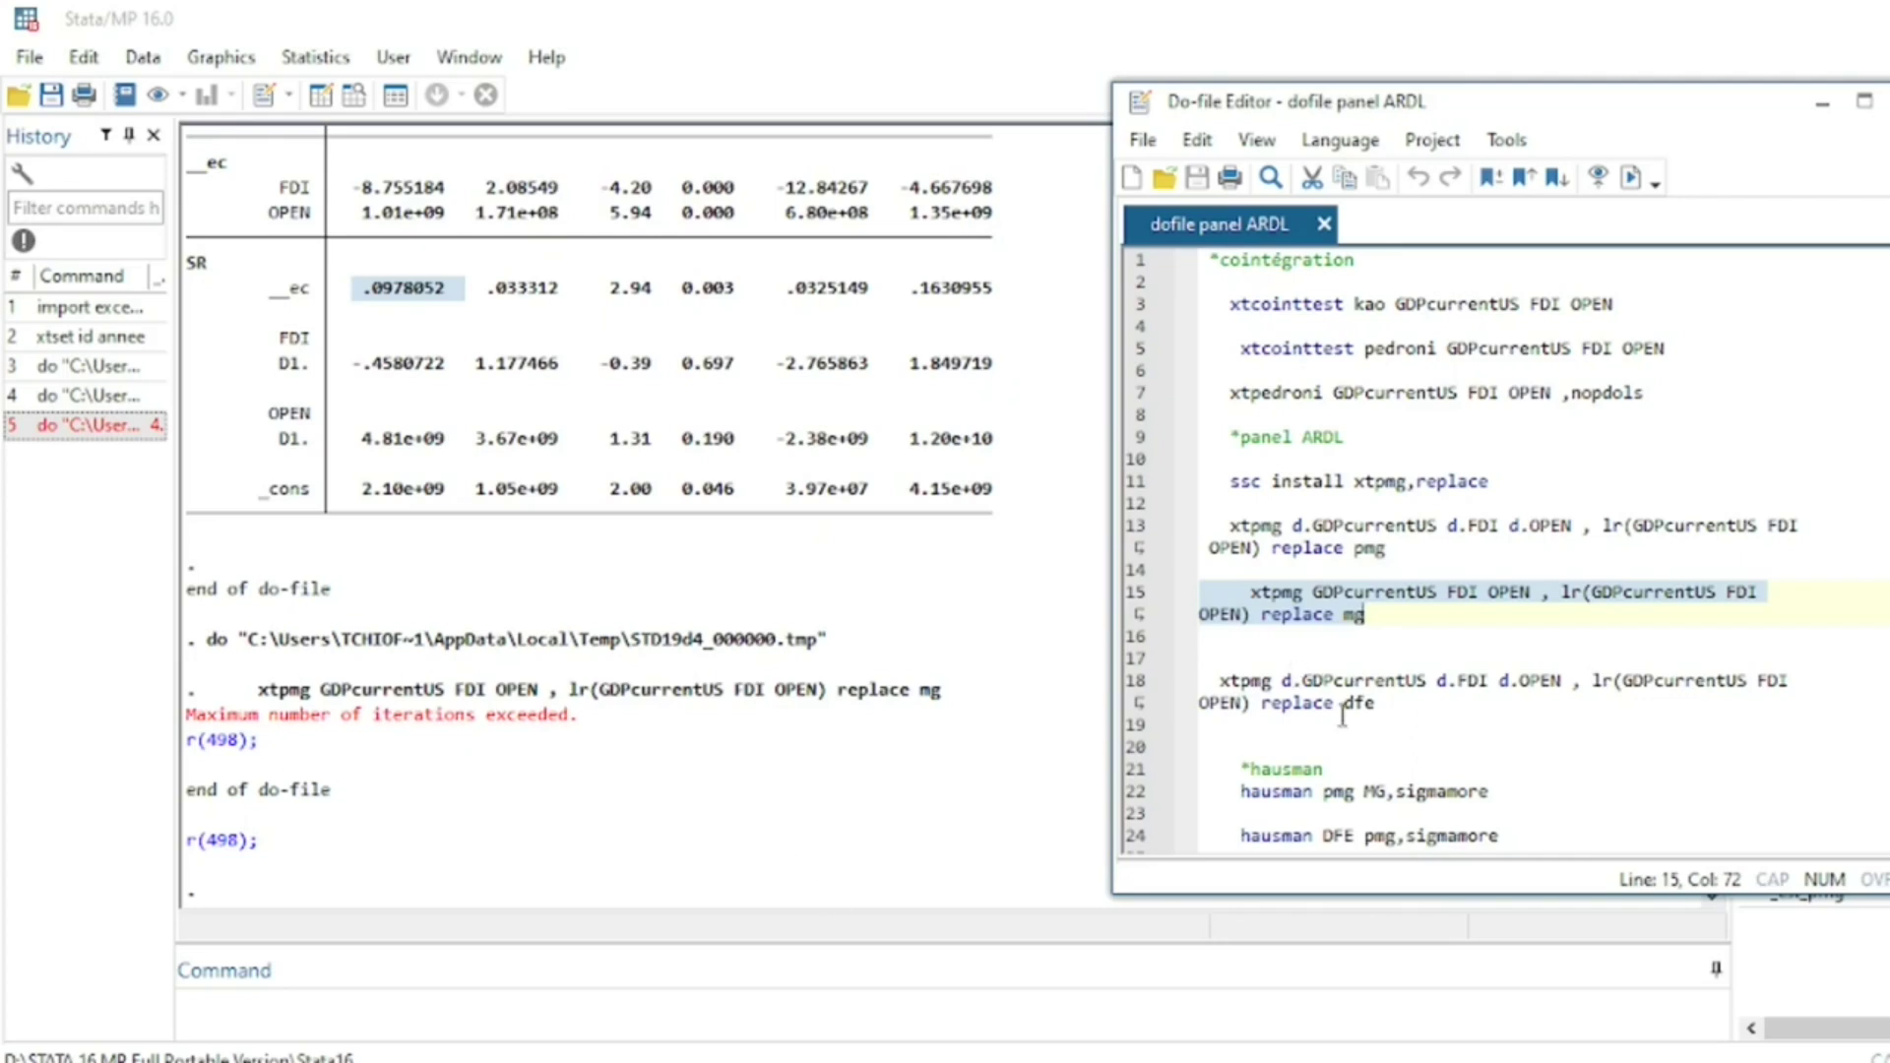
drag(1208, 678, 1419, 705)
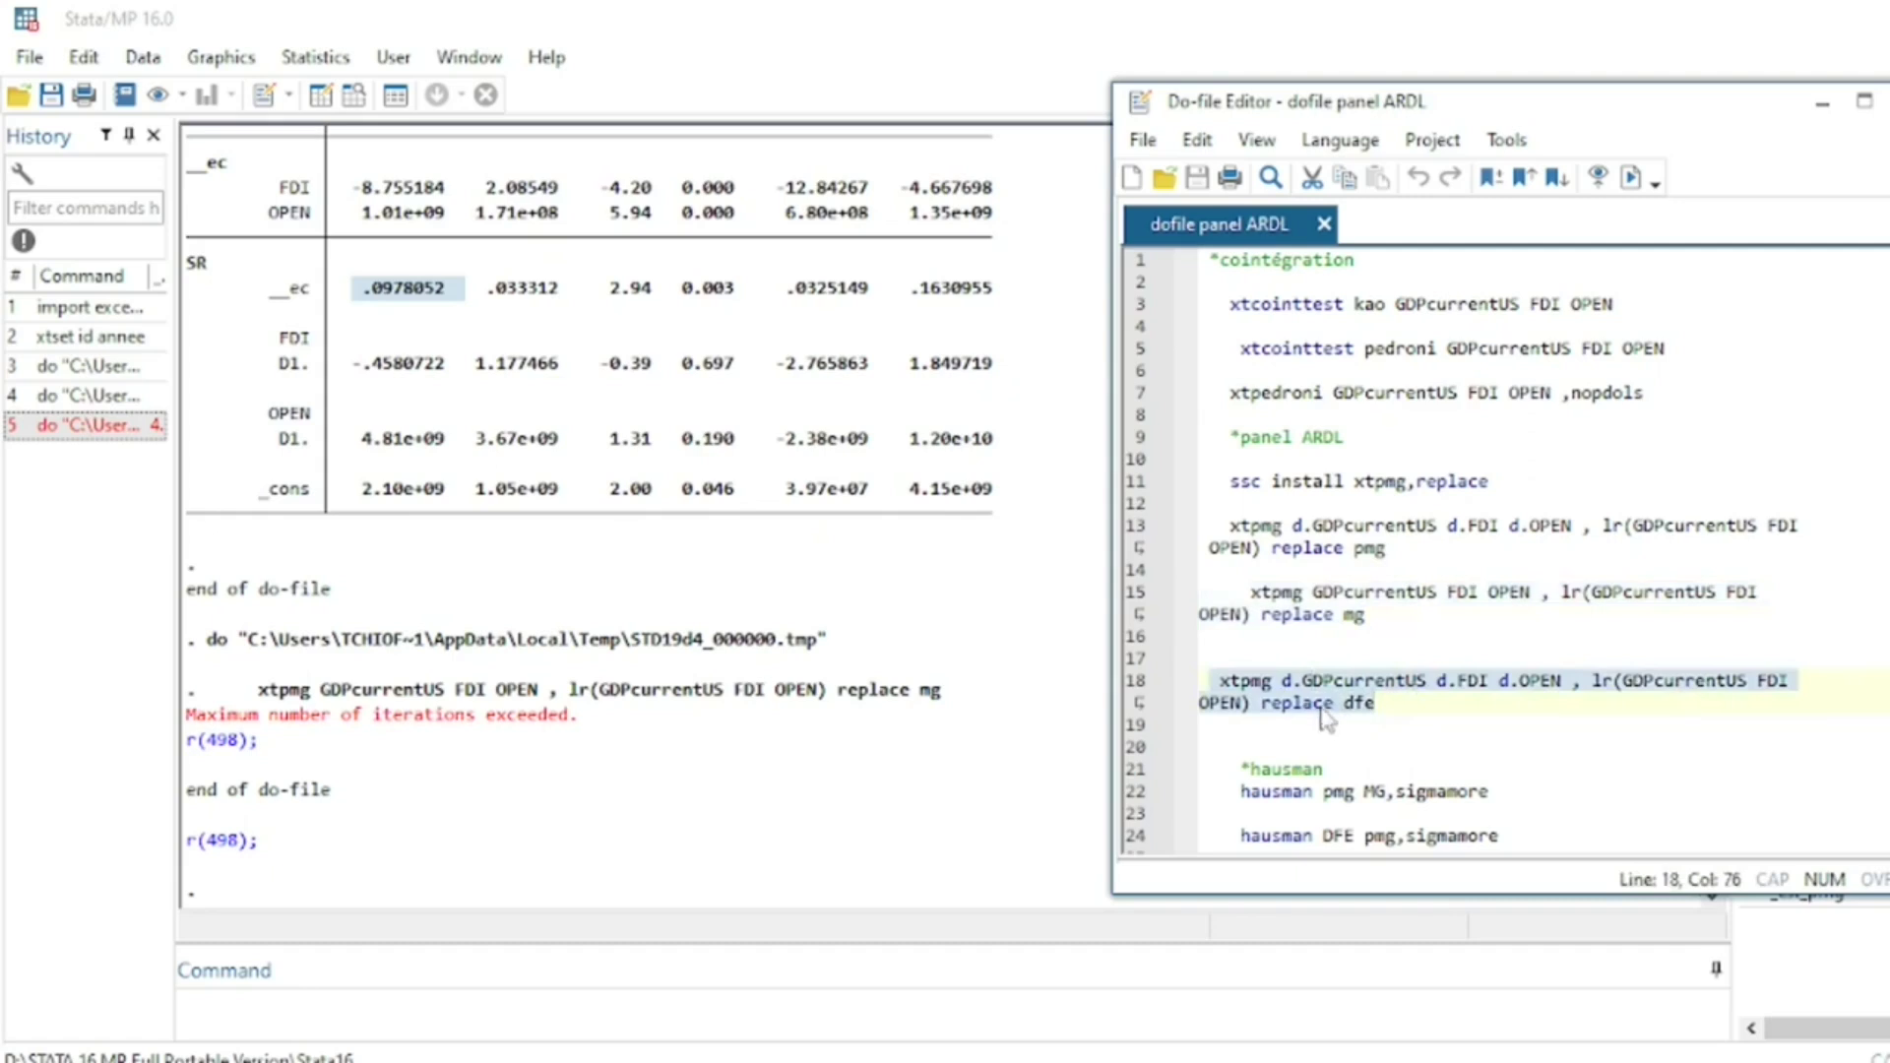
Point out the dfe option and run the dynamic fixed effects estimation on line 18
click(1358, 701)
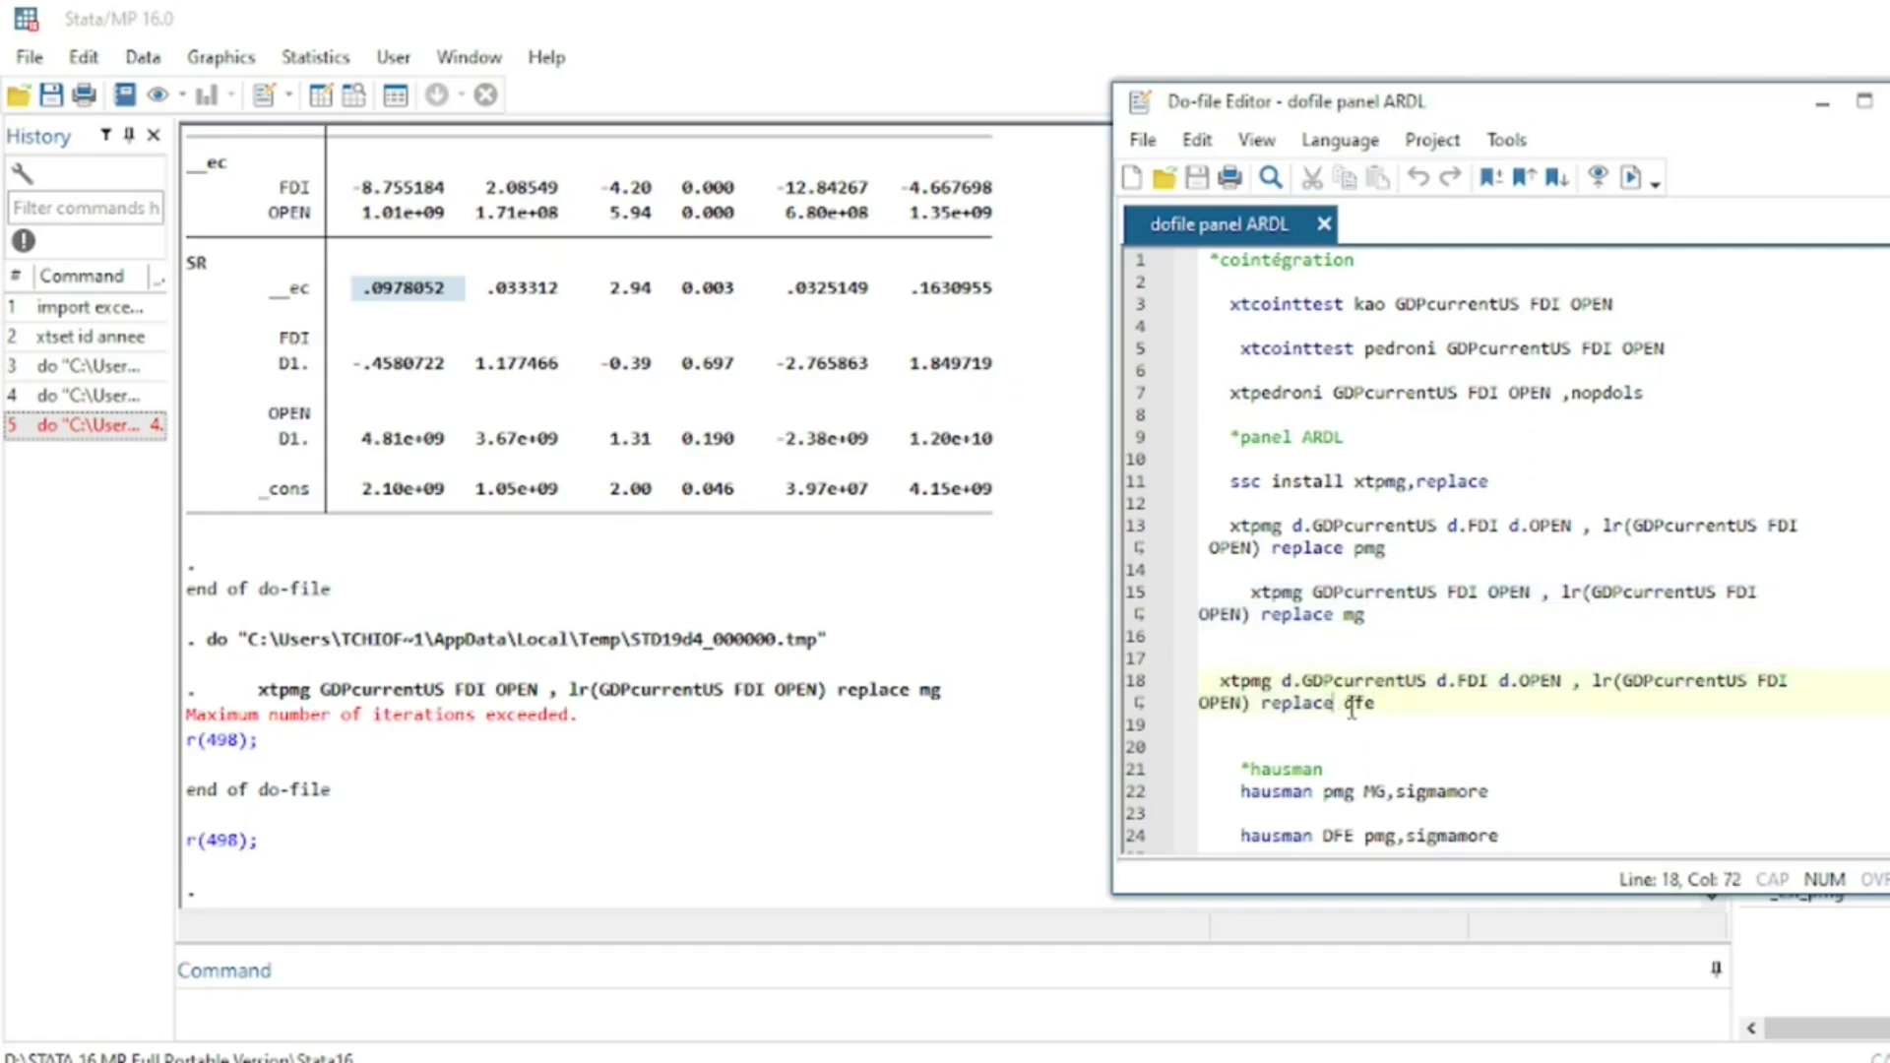
drag(1350, 705, 1368, 704)
triple_click(1221, 677)
click(1632, 177)
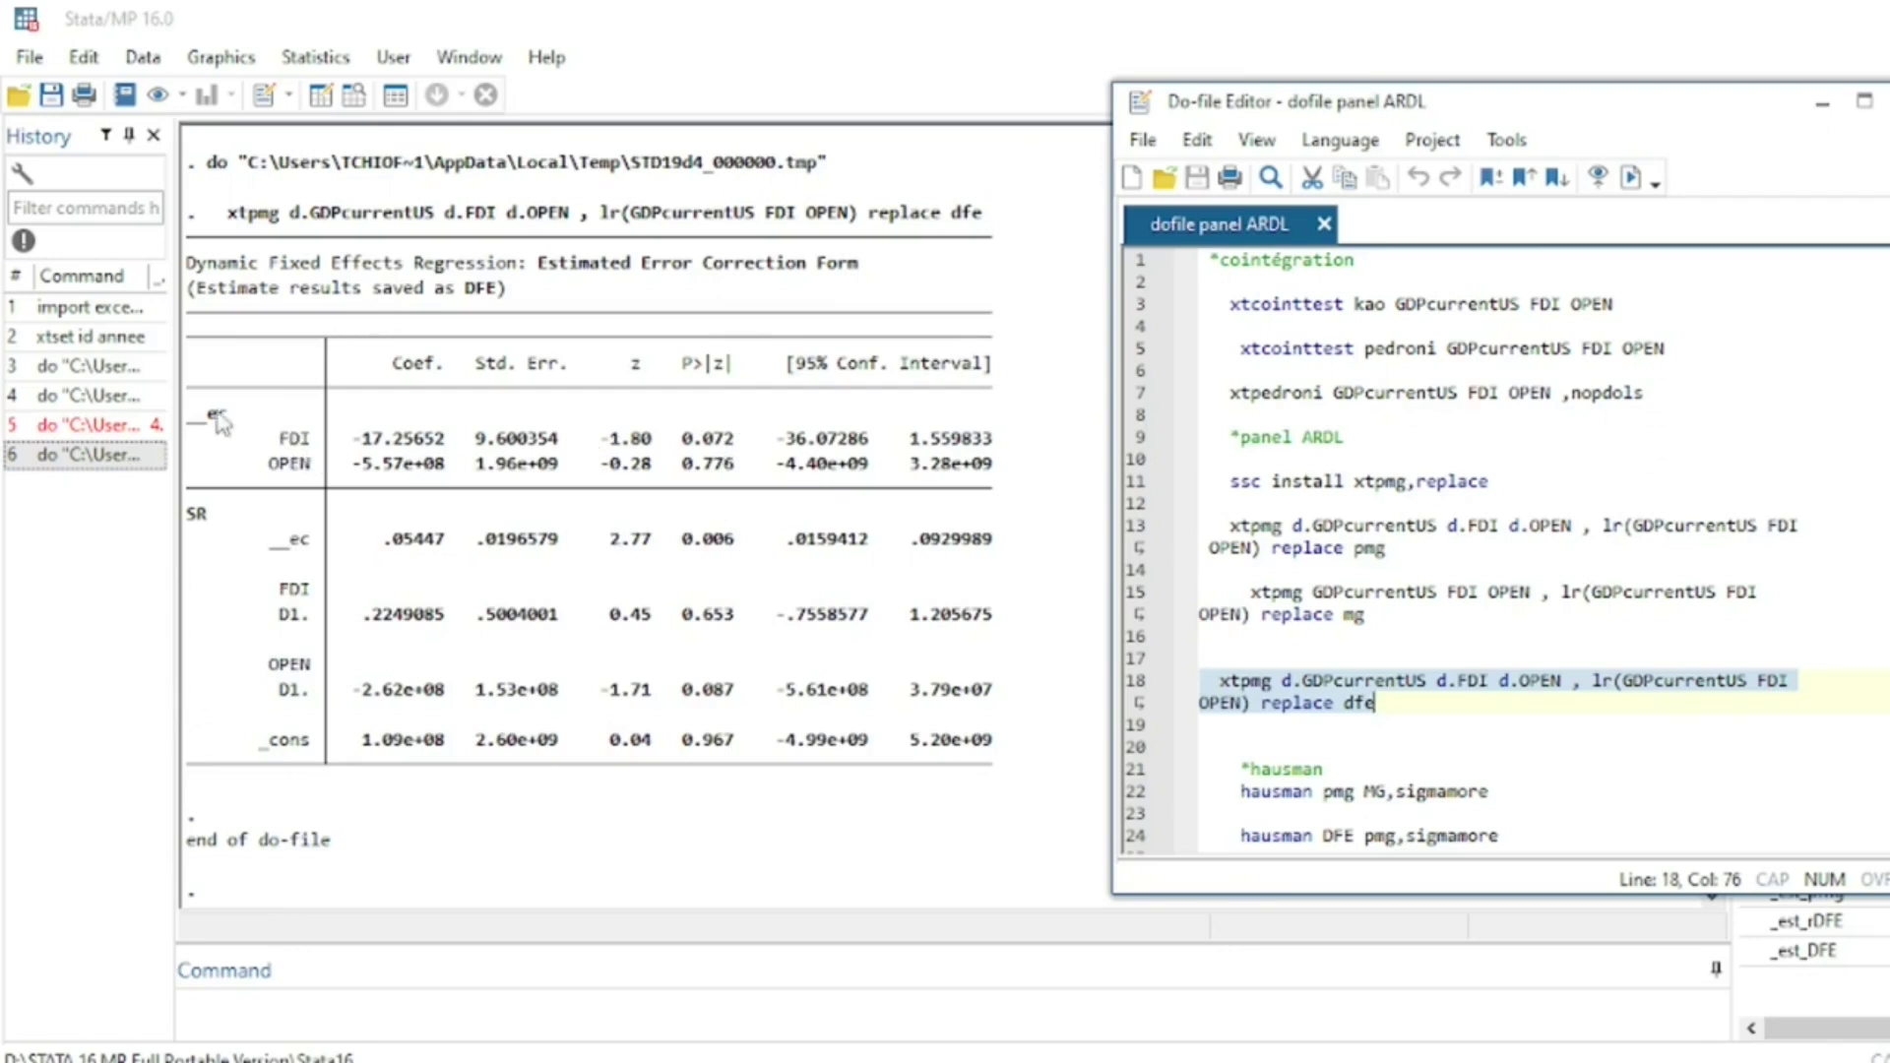
Mark the DFE long-run rows, FDI p-value 0.072 and error-correction p-value 0.006
drag(212, 410, 1024, 479)
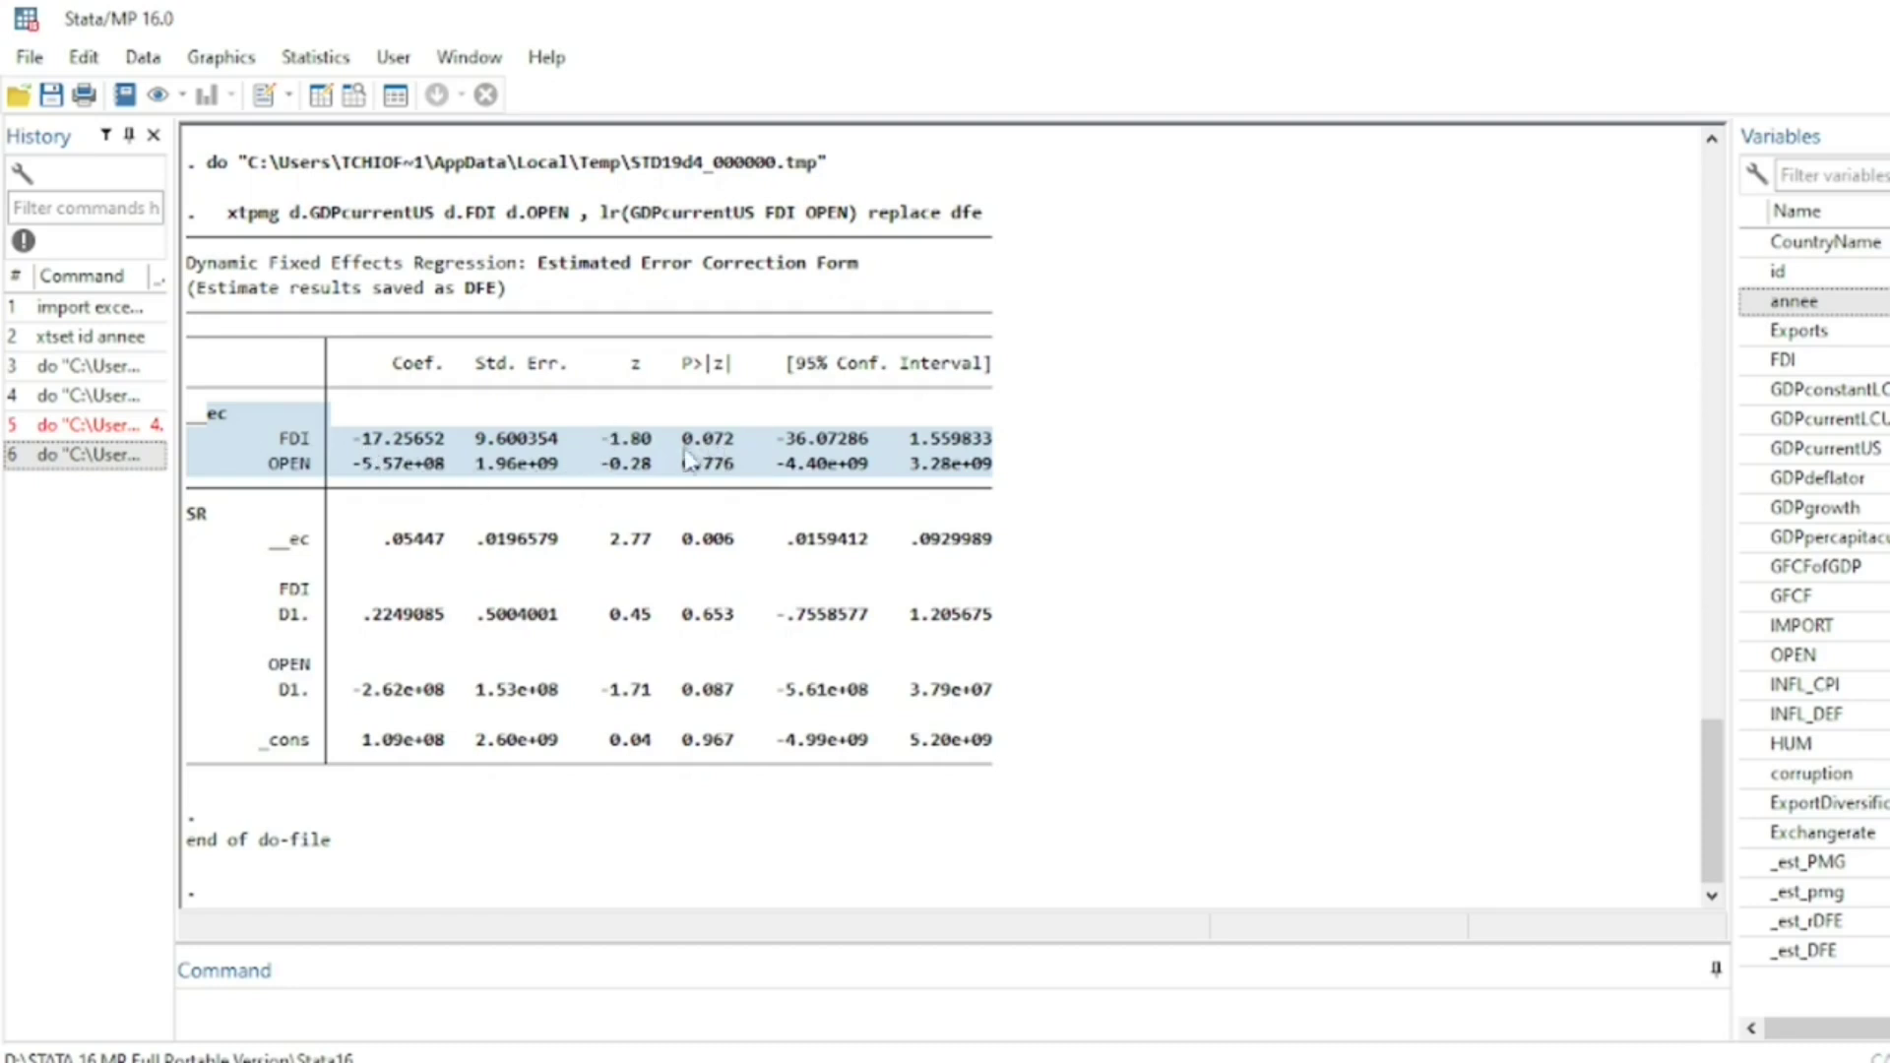
drag(679, 439, 746, 449)
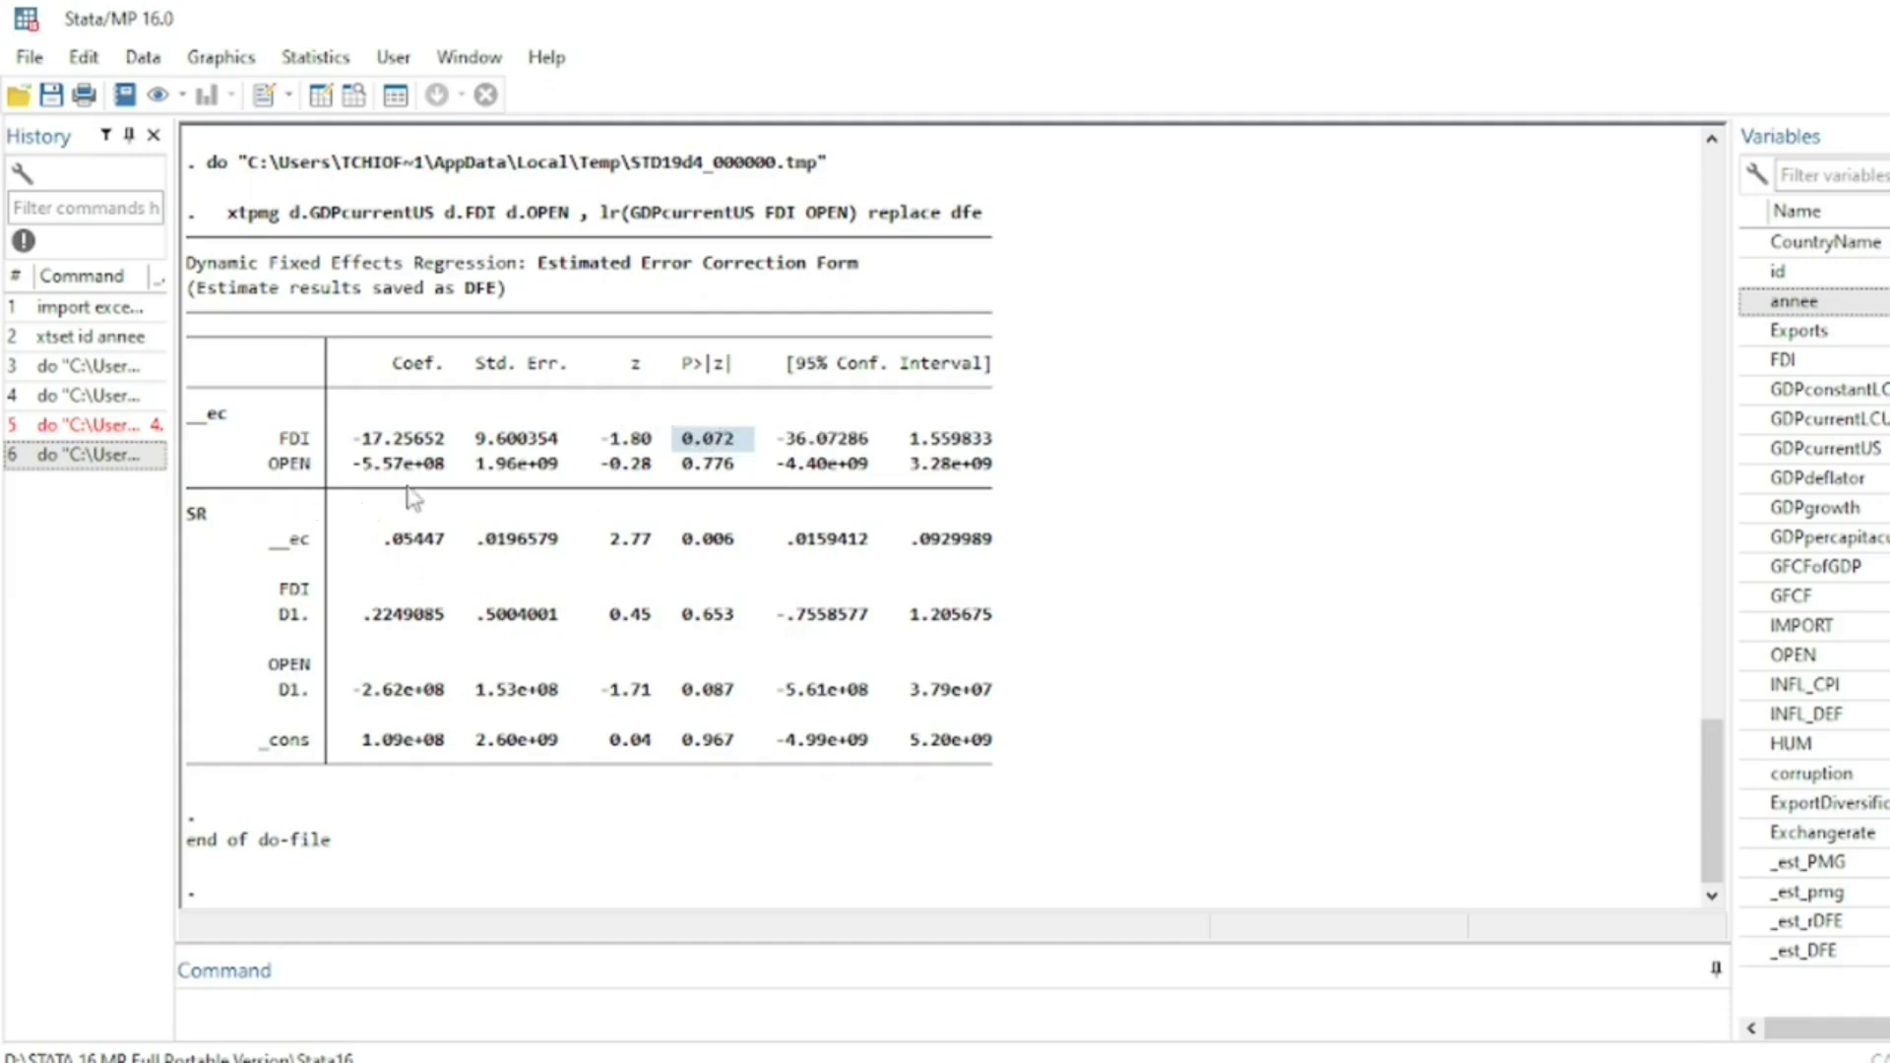
scroll(393, 492, up, 20)
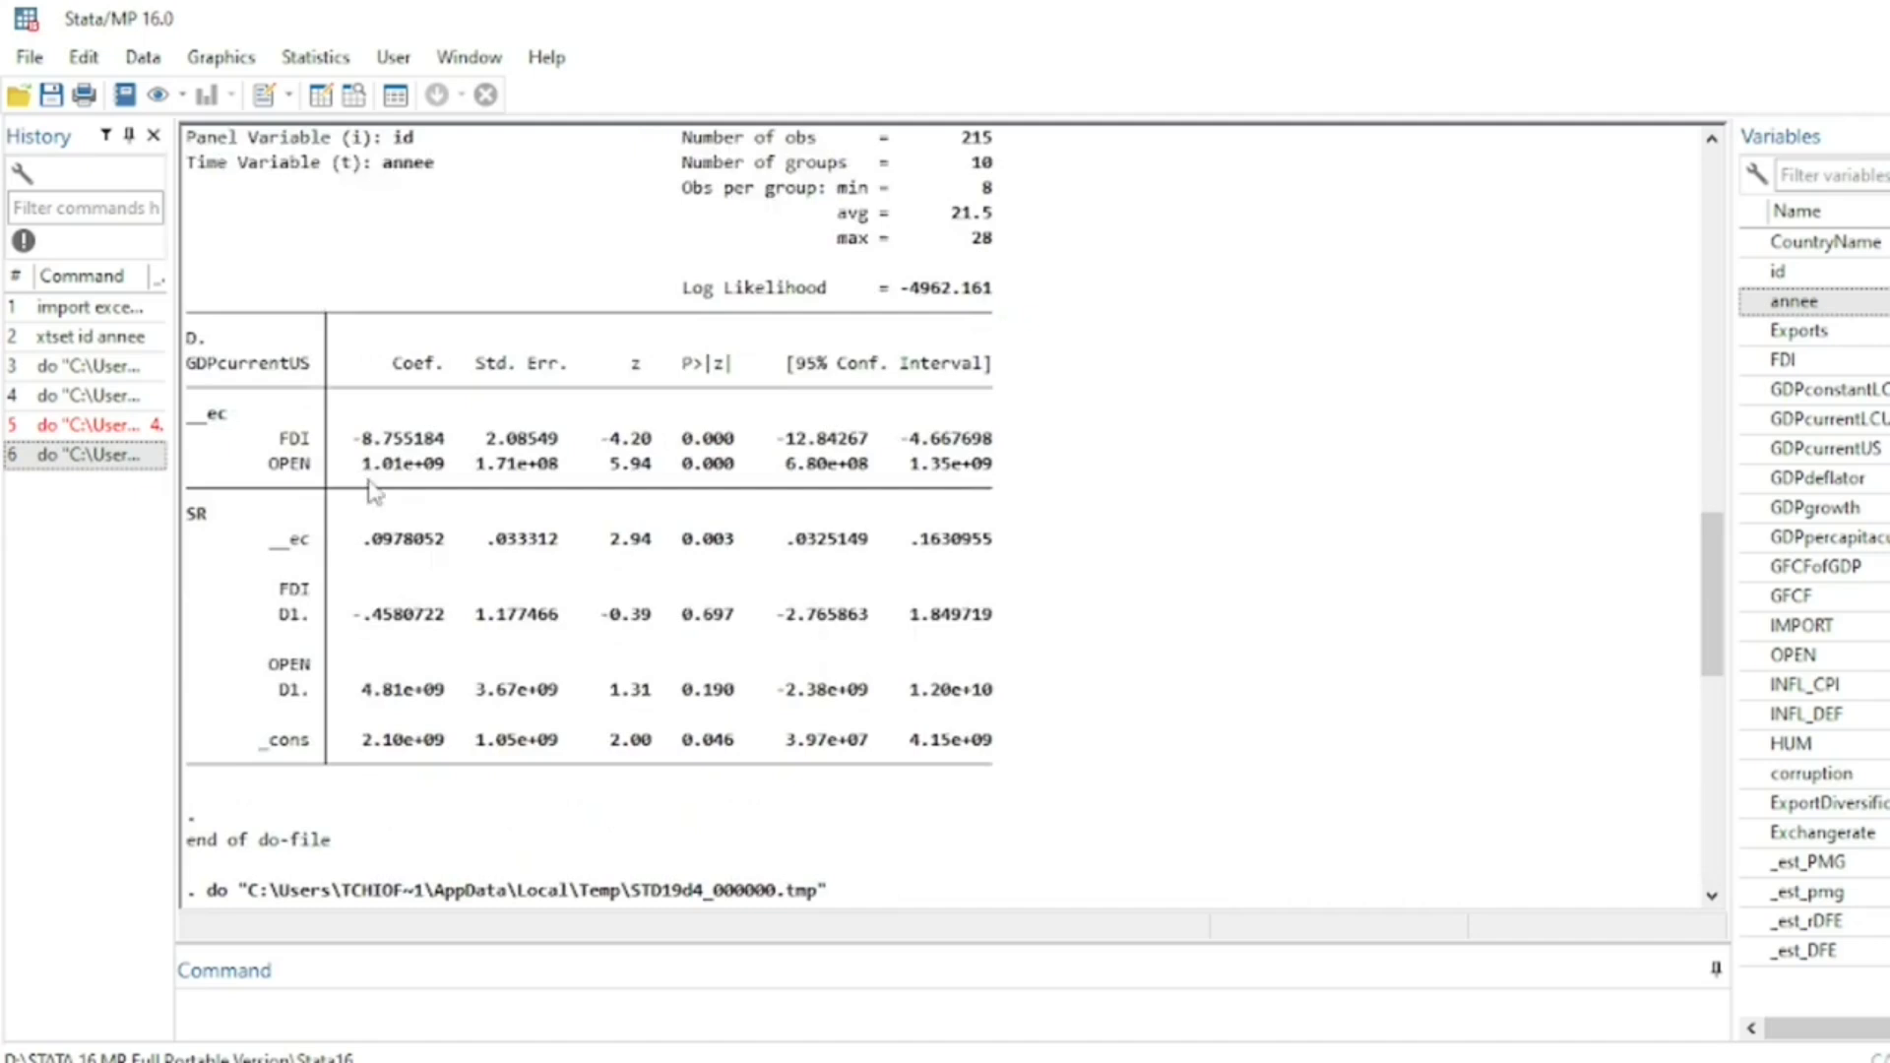
drag(356, 471, 448, 470)
scroll(443, 724, down, 8)
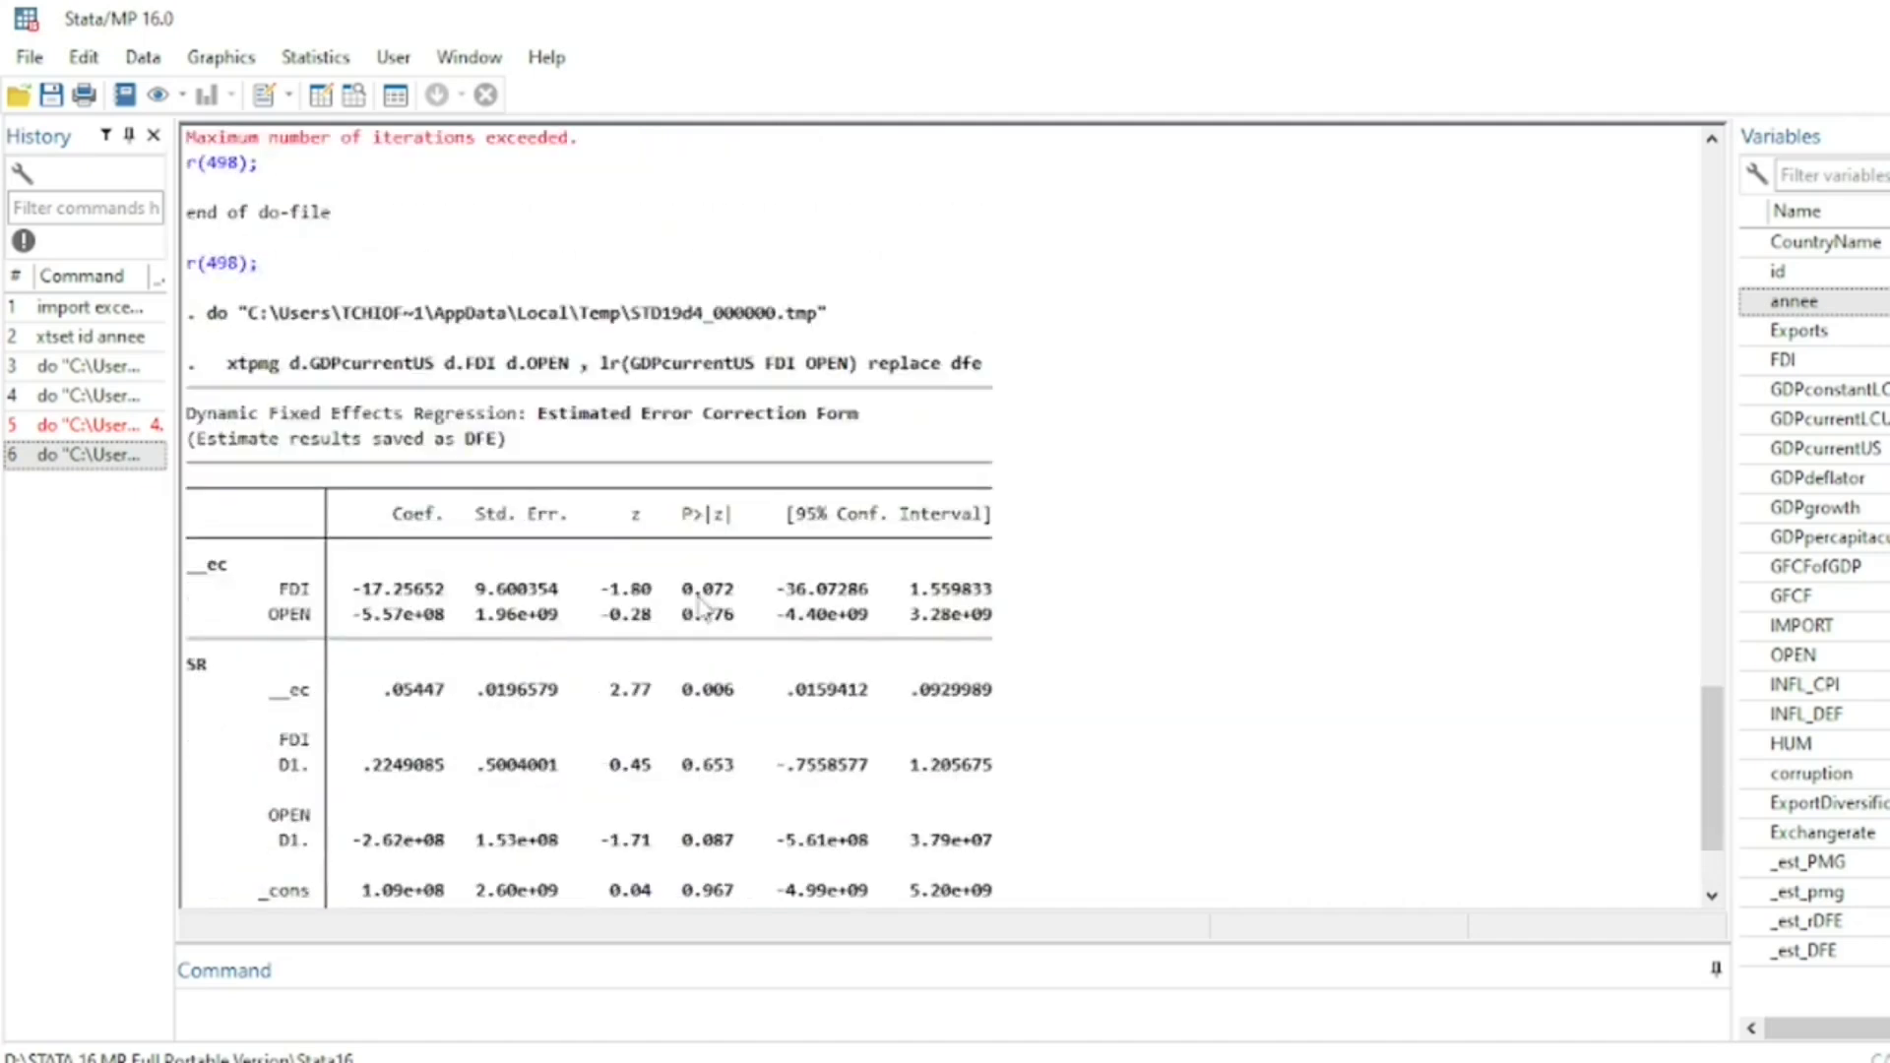
drag(679, 614, 736, 615)
scroll(689, 591, down, 2)
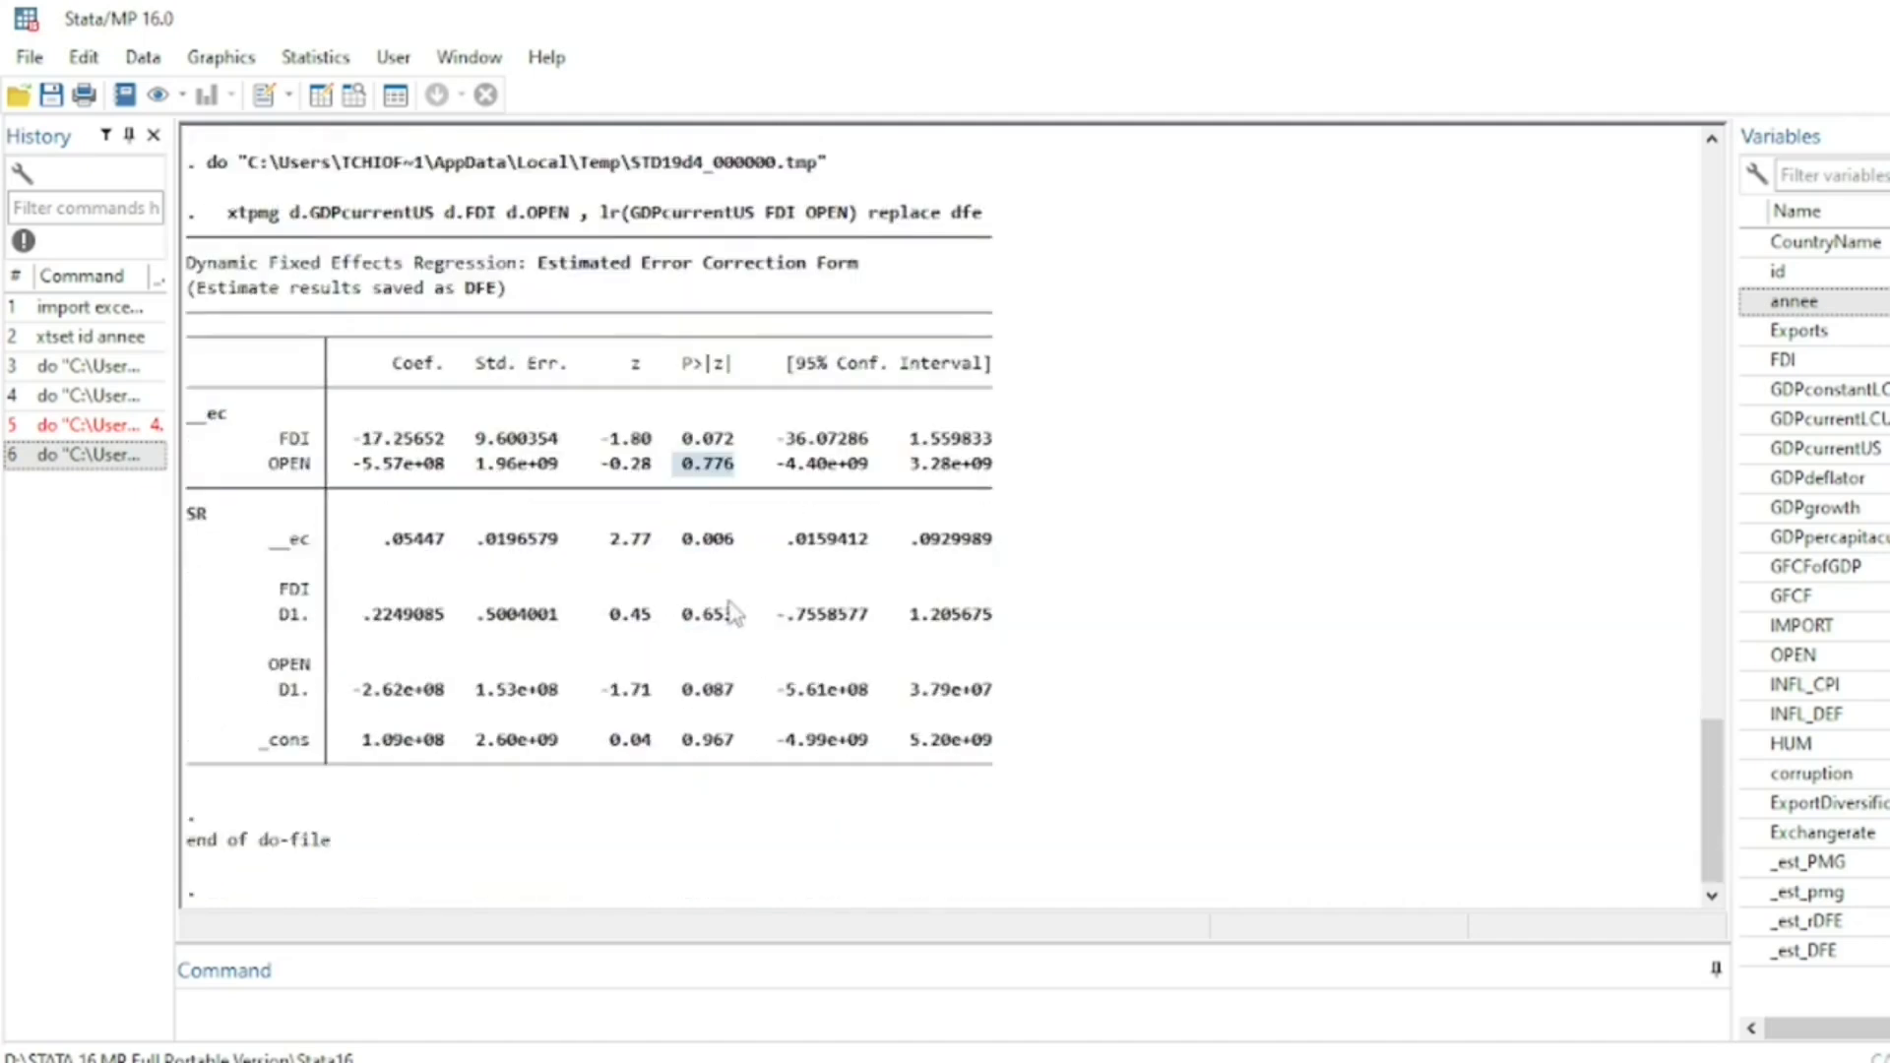
drag(694, 539, 756, 758)
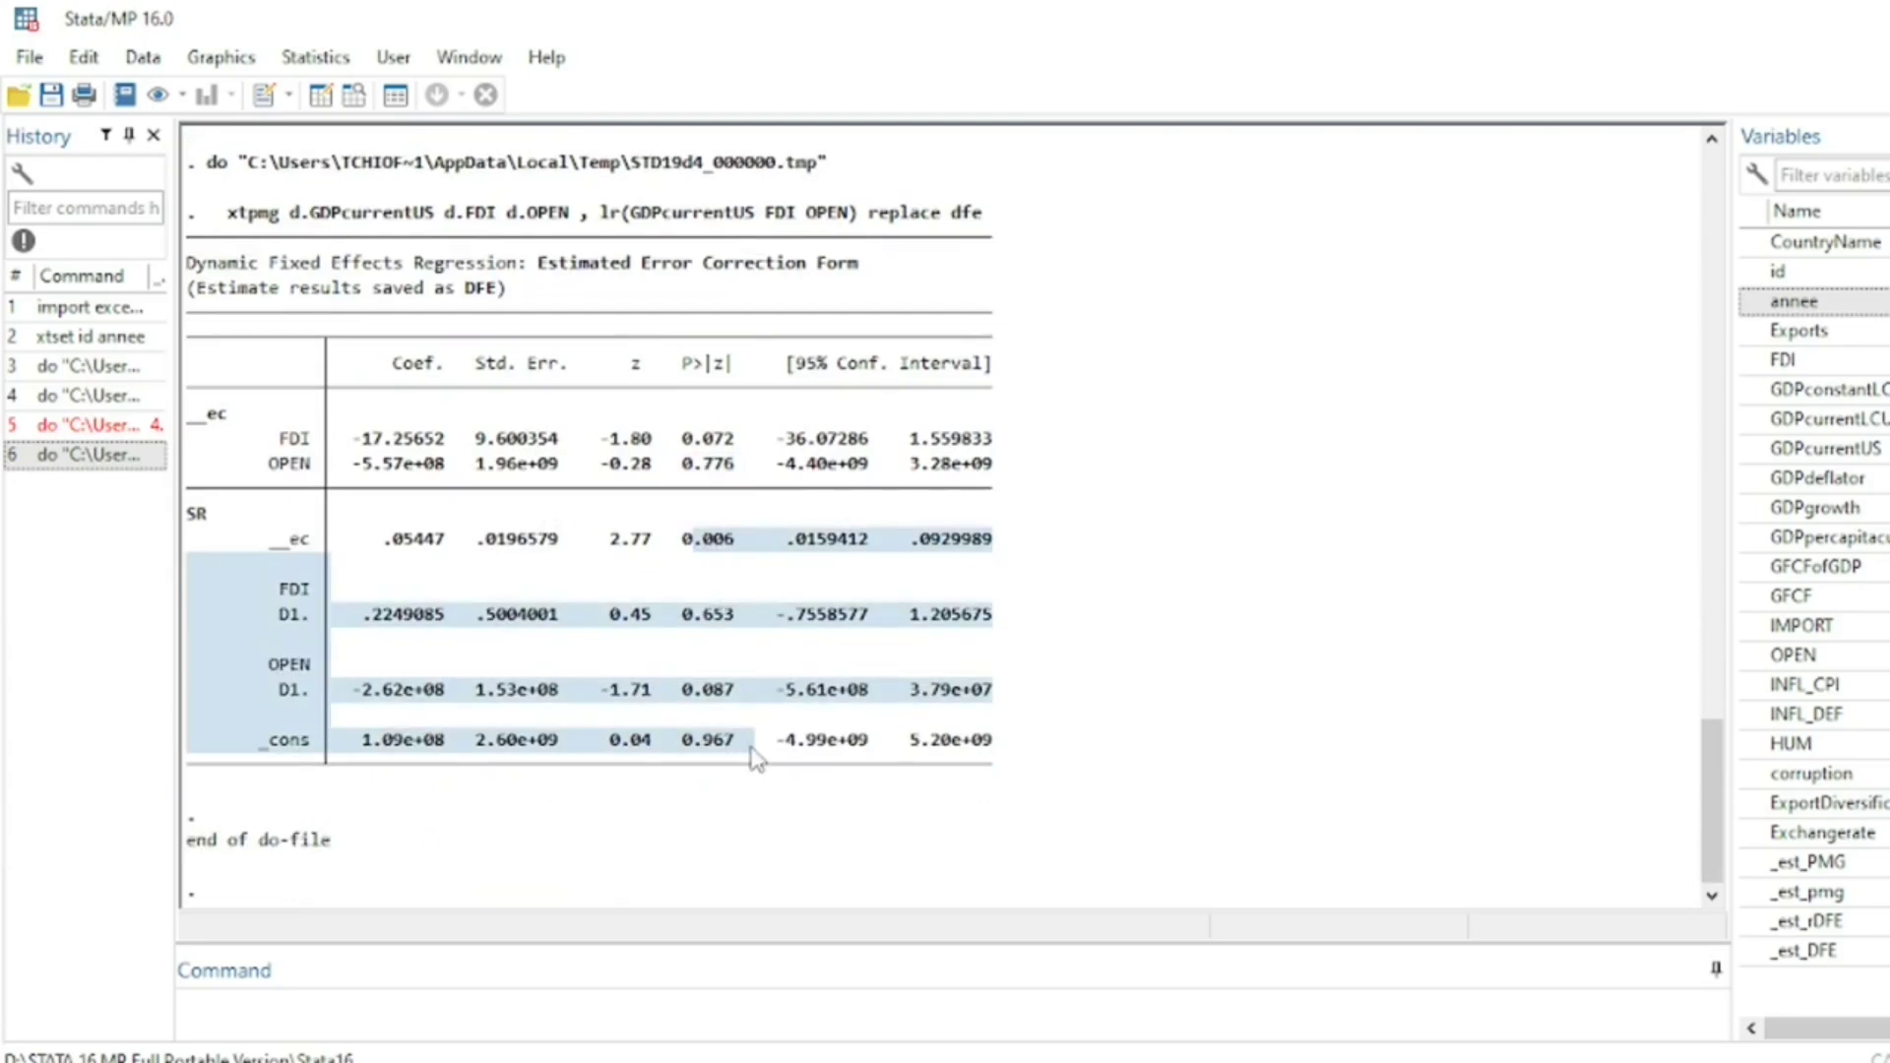
drag(681, 540, 746, 550)
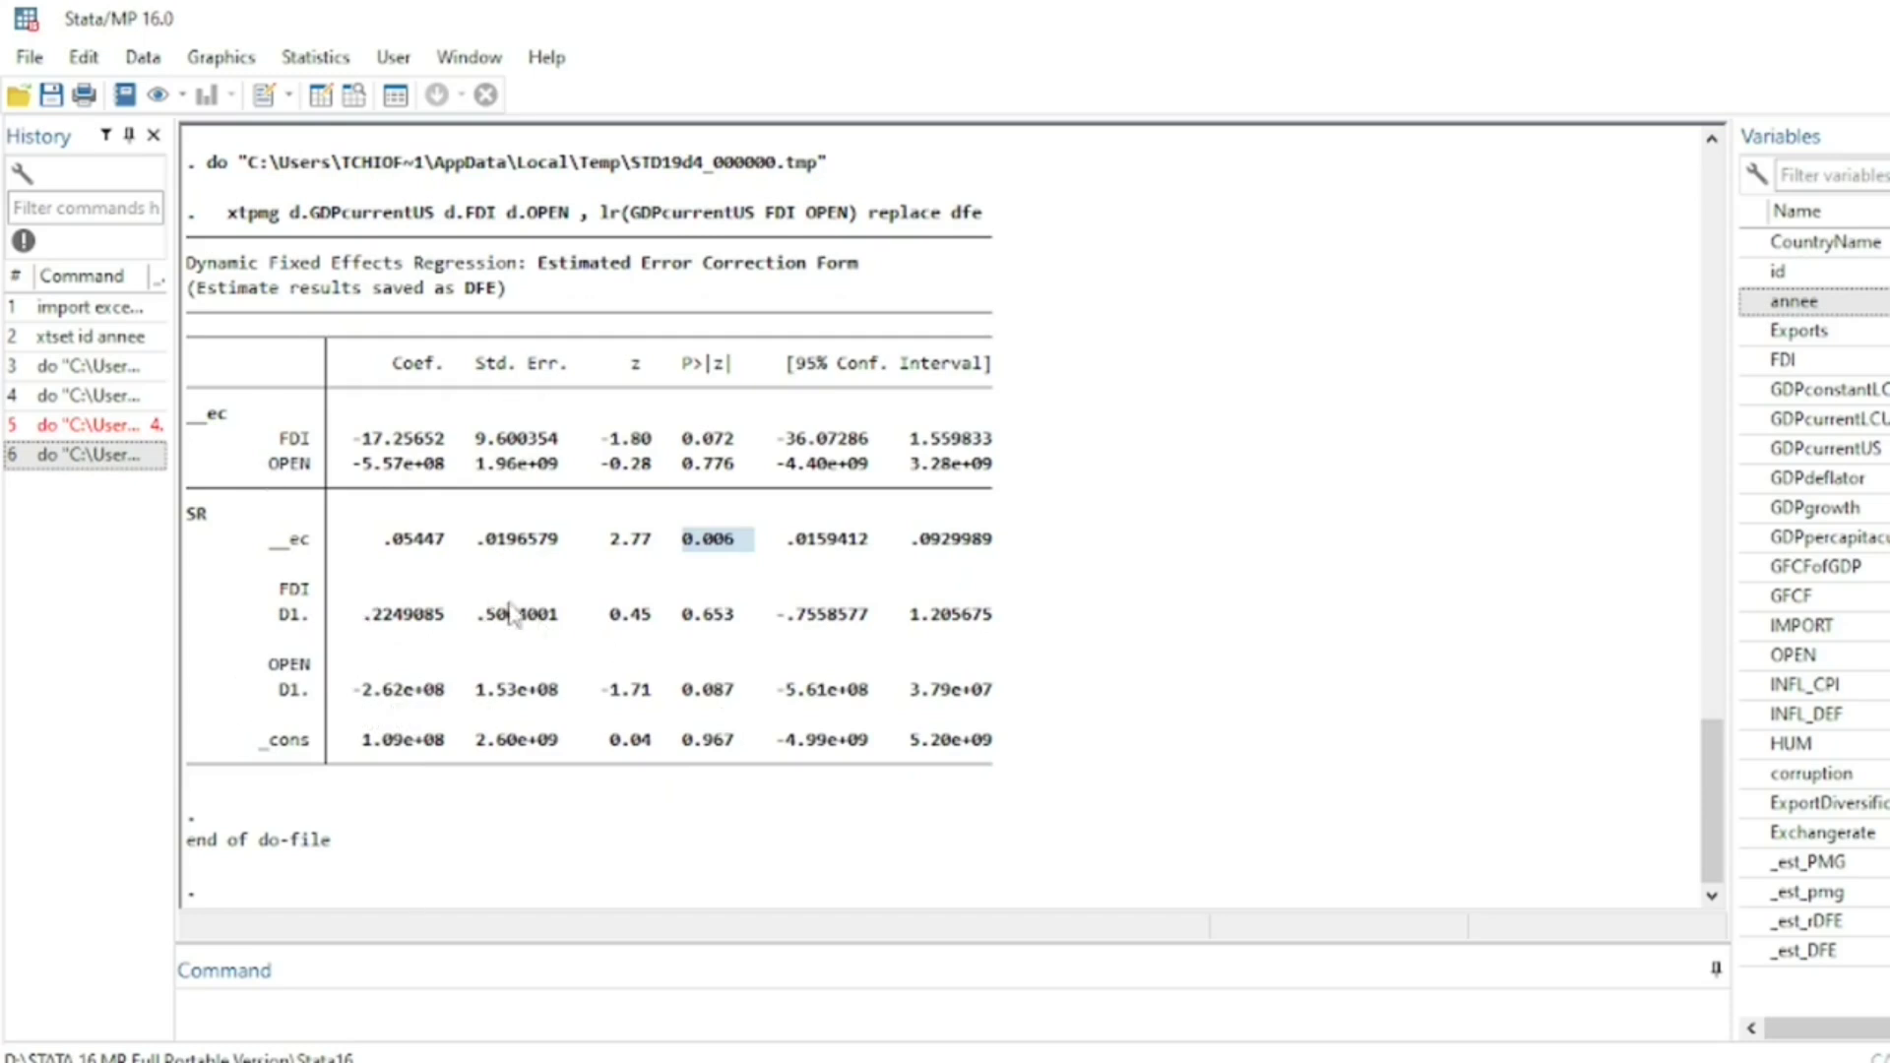
mouse_move(1142, 1059)
click(1253, 967)
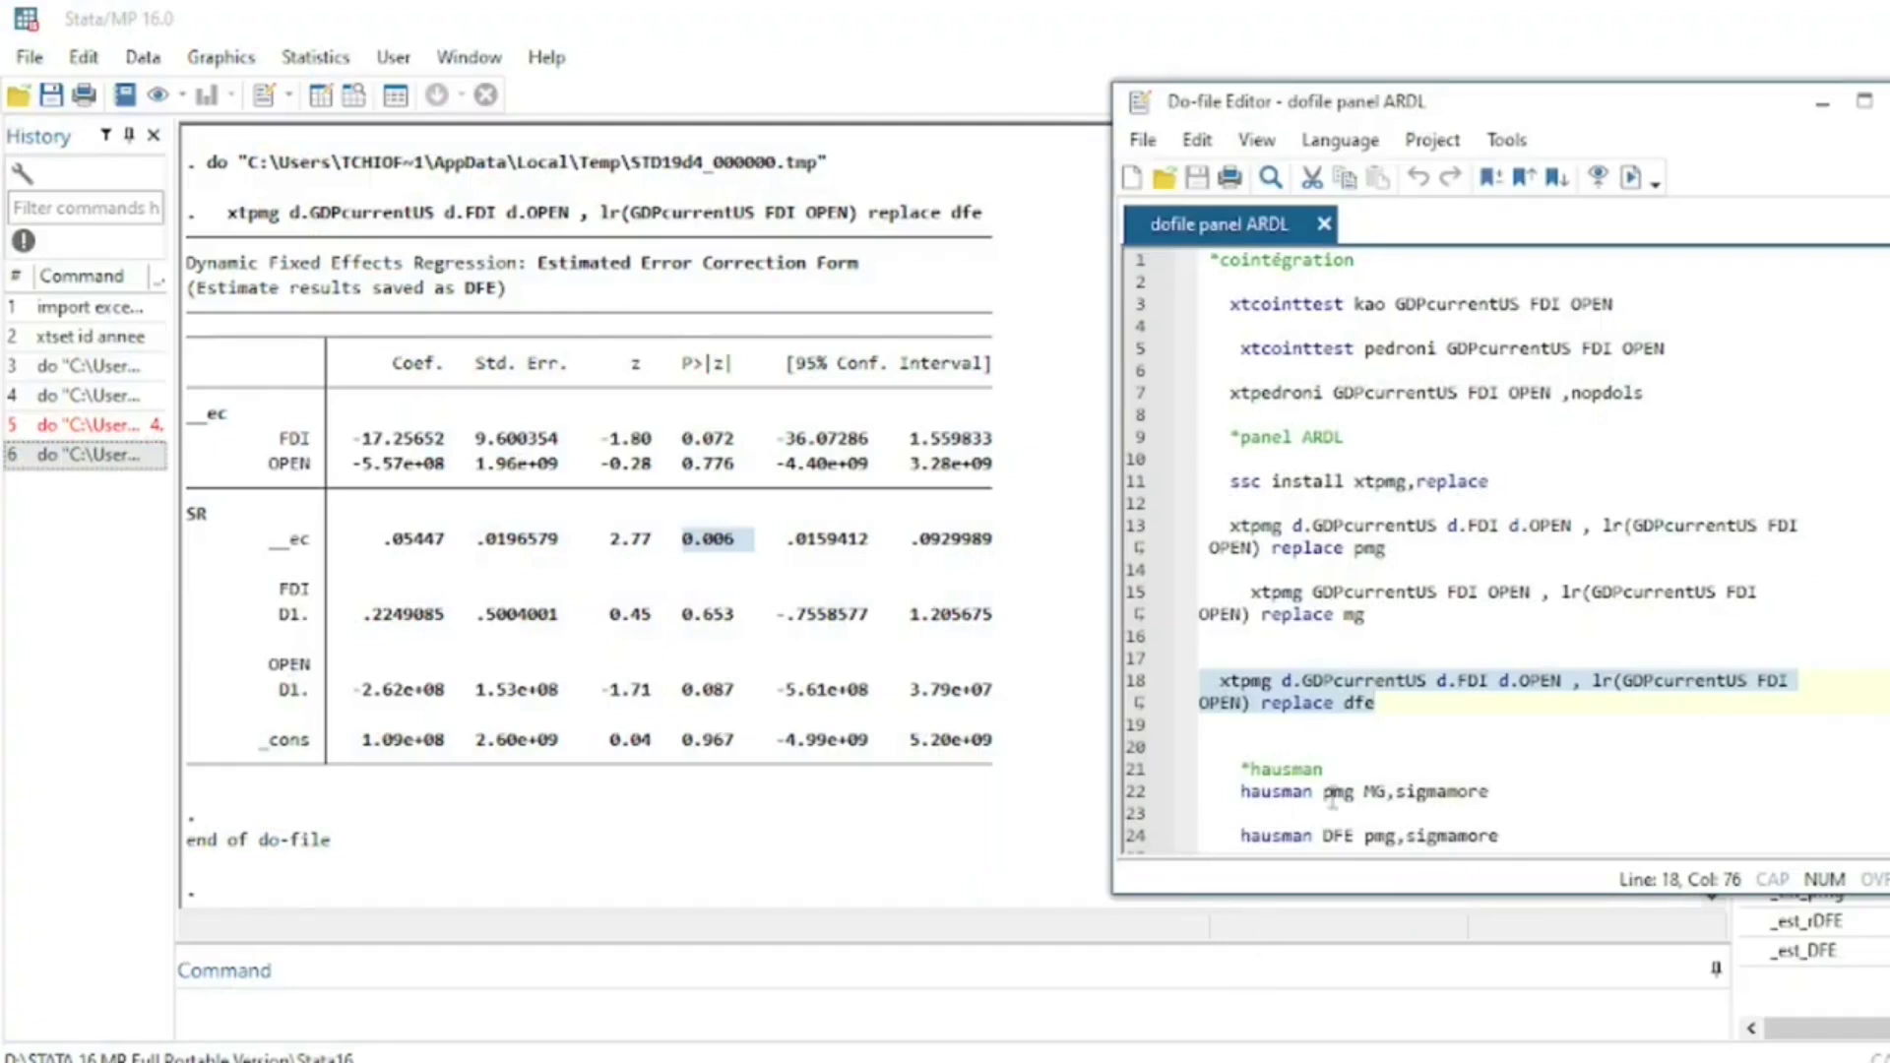
Review the do-file's Hausman commands, pointing out the mg option and the DFE estimate name on line 24
scroll(1368, 740, down, 1)
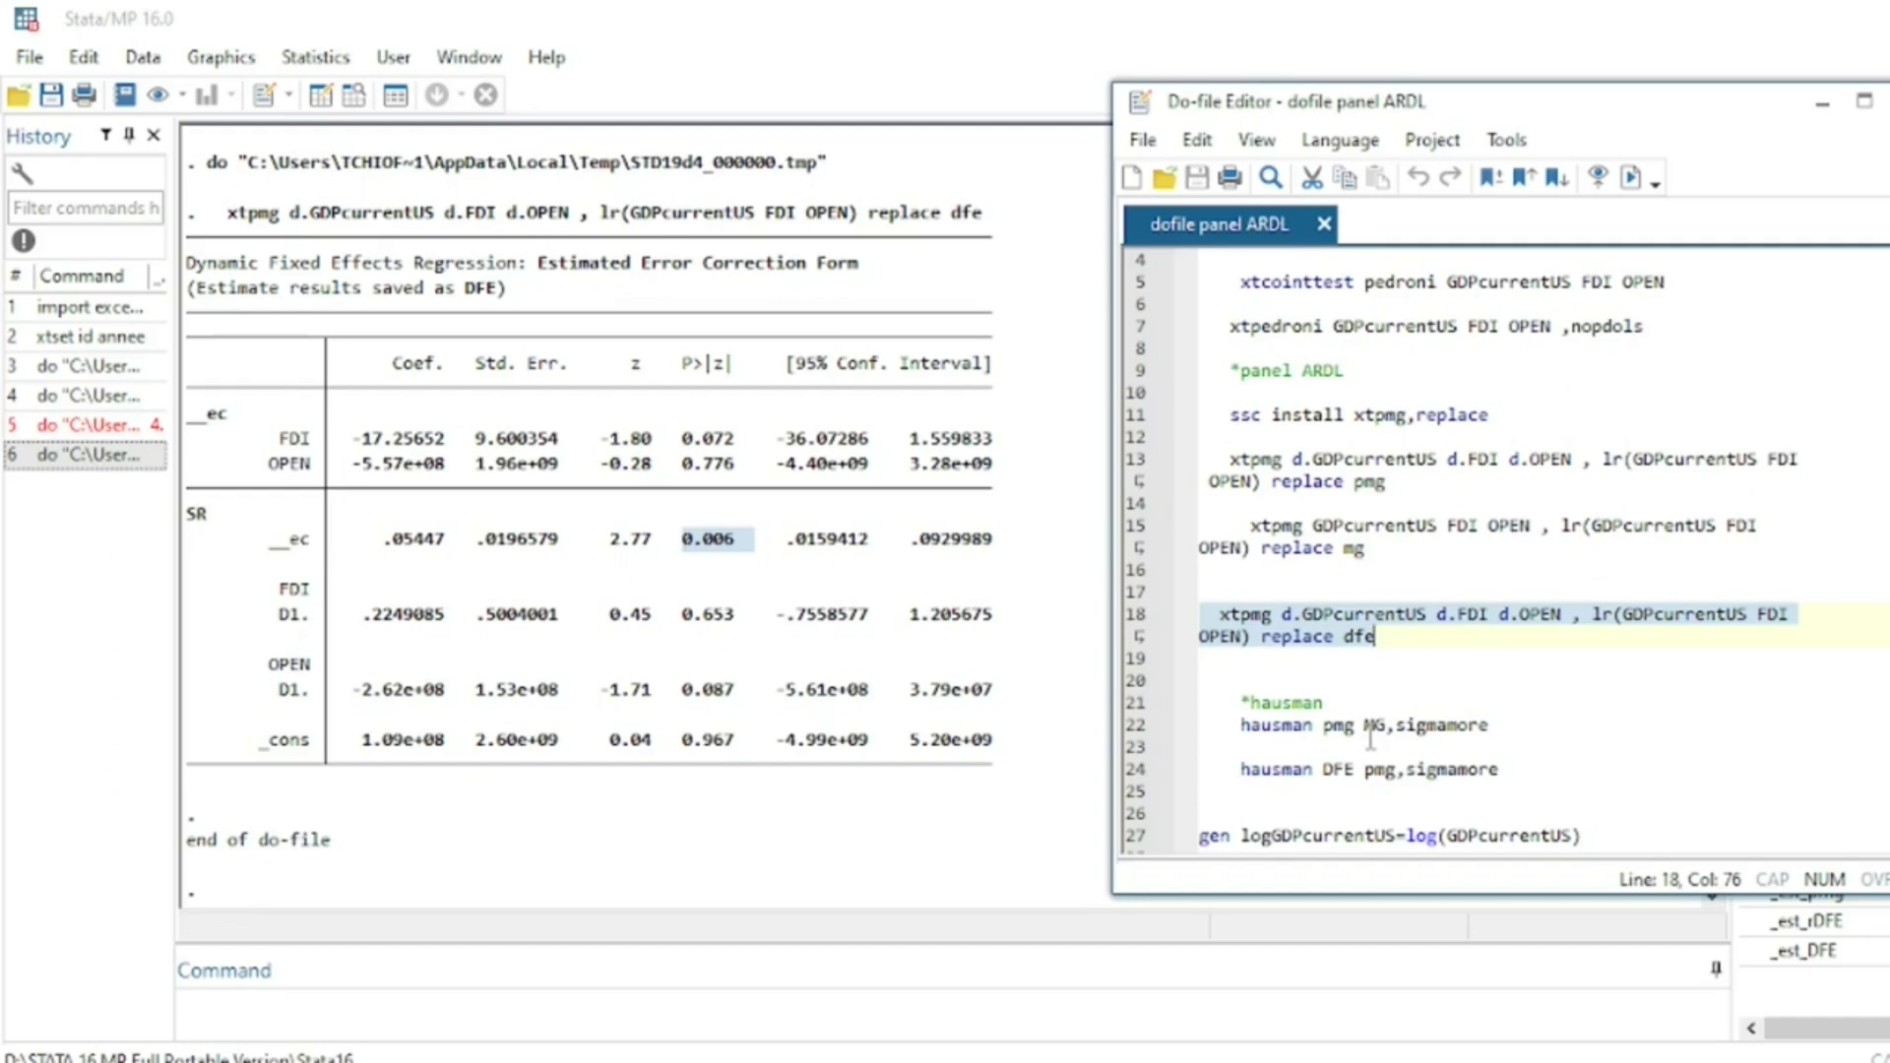
double_click(1353, 549)
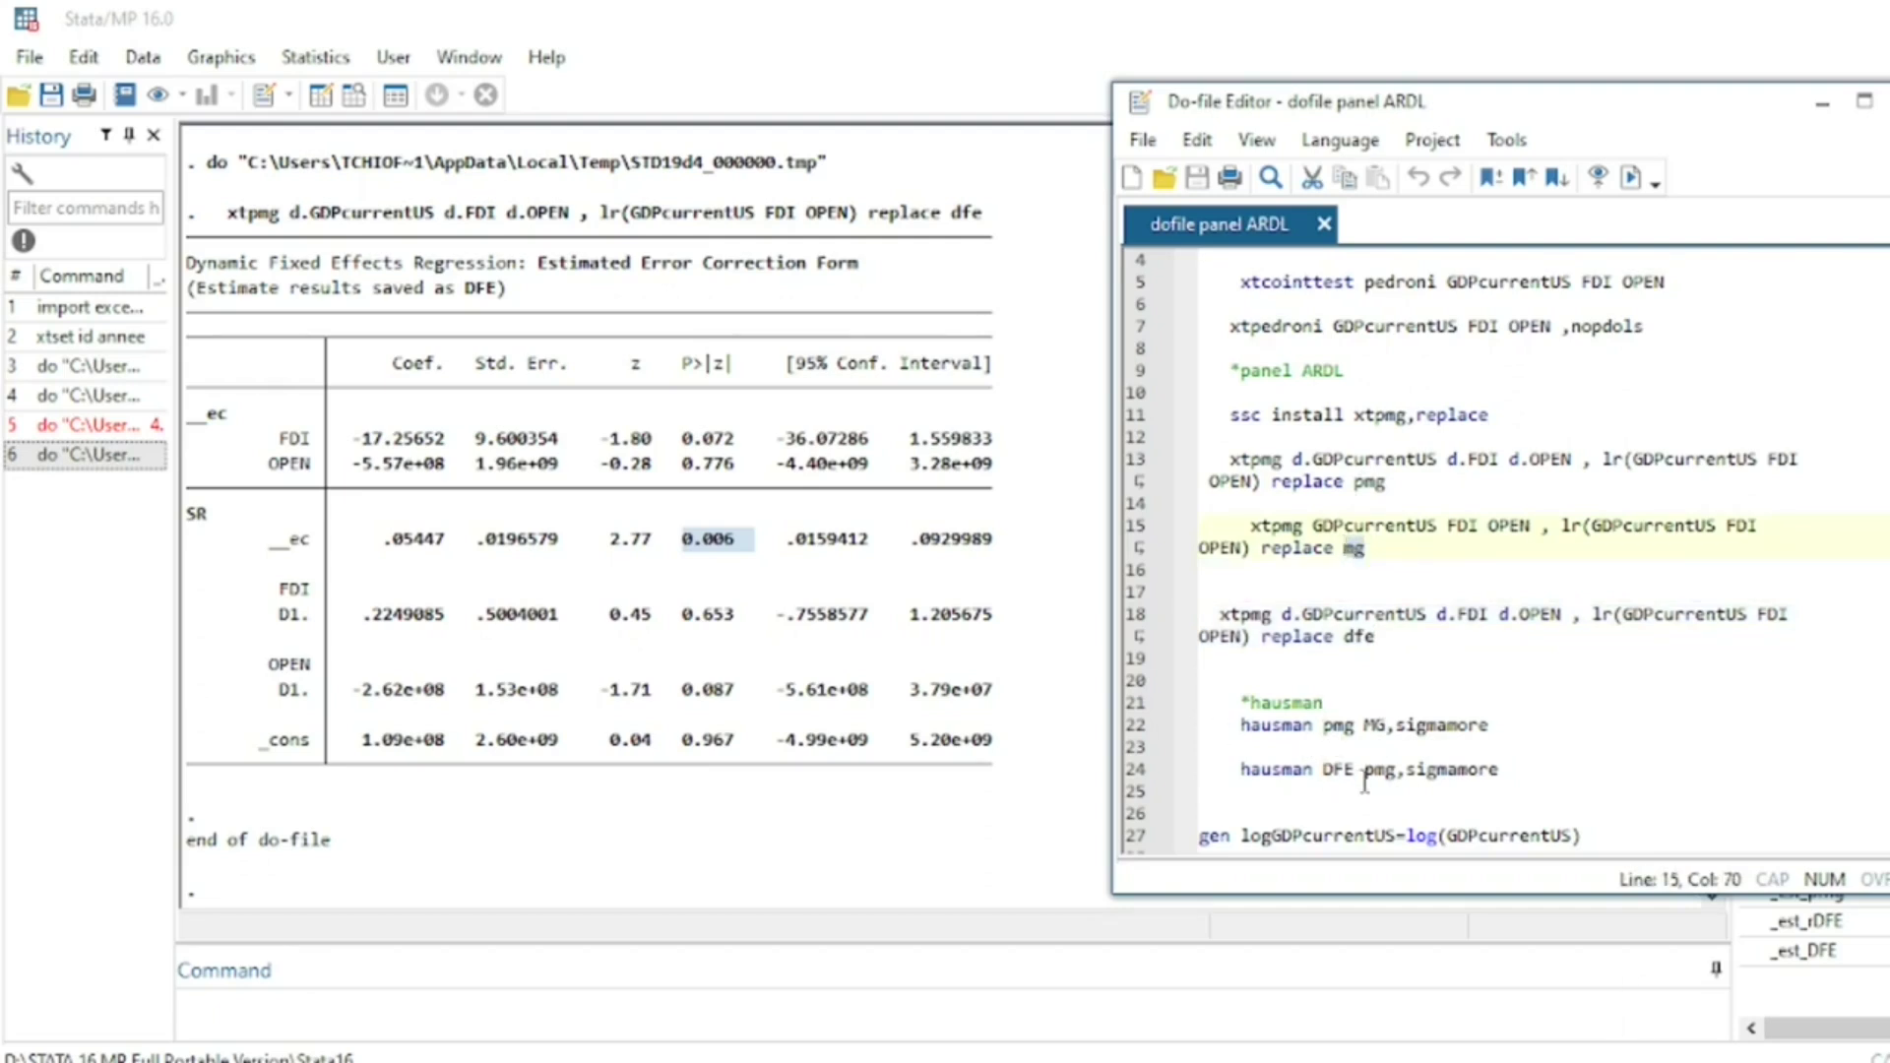
drag(1224, 777, 1522, 786)
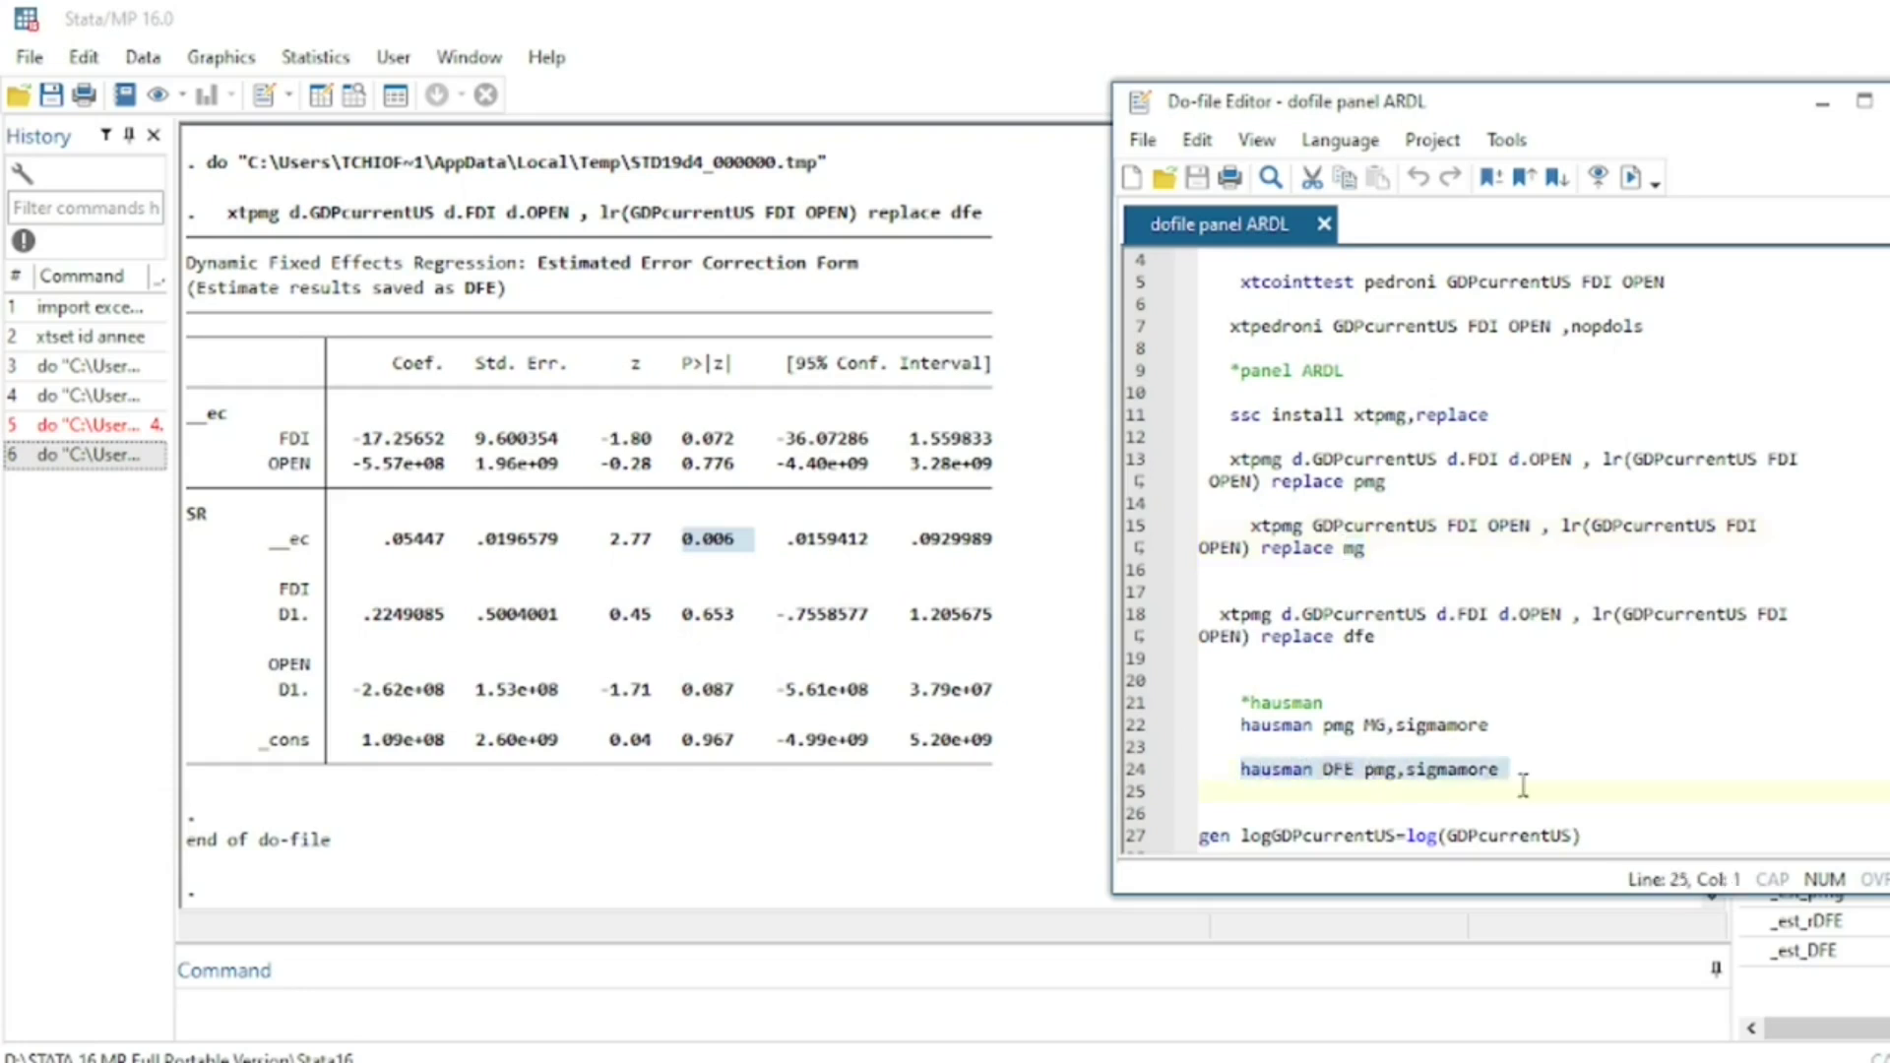
click(1353, 771)
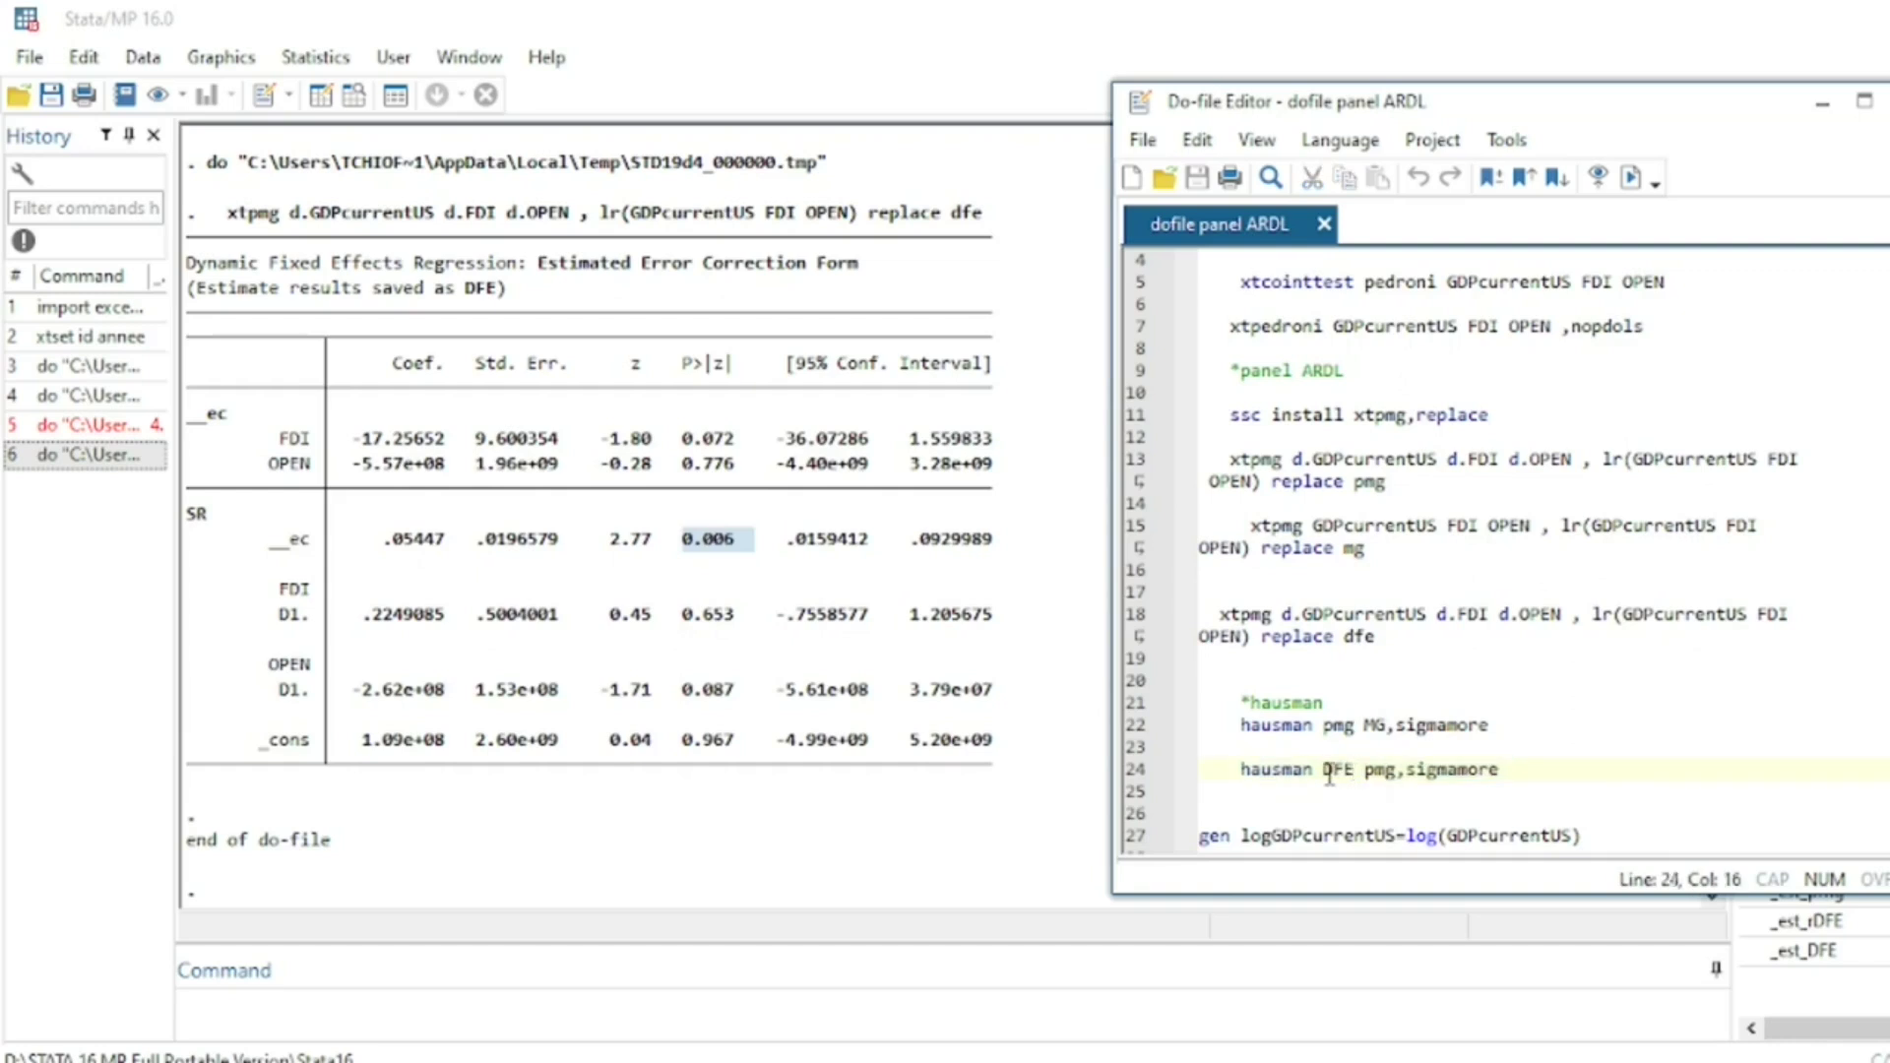
drag(1327, 772, 1347, 769)
drag(1325, 772, 1363, 765)
Run 'hausman DFE pmg,sigmamore' from line 24 of the do-file
drag(1242, 771, 1506, 772)
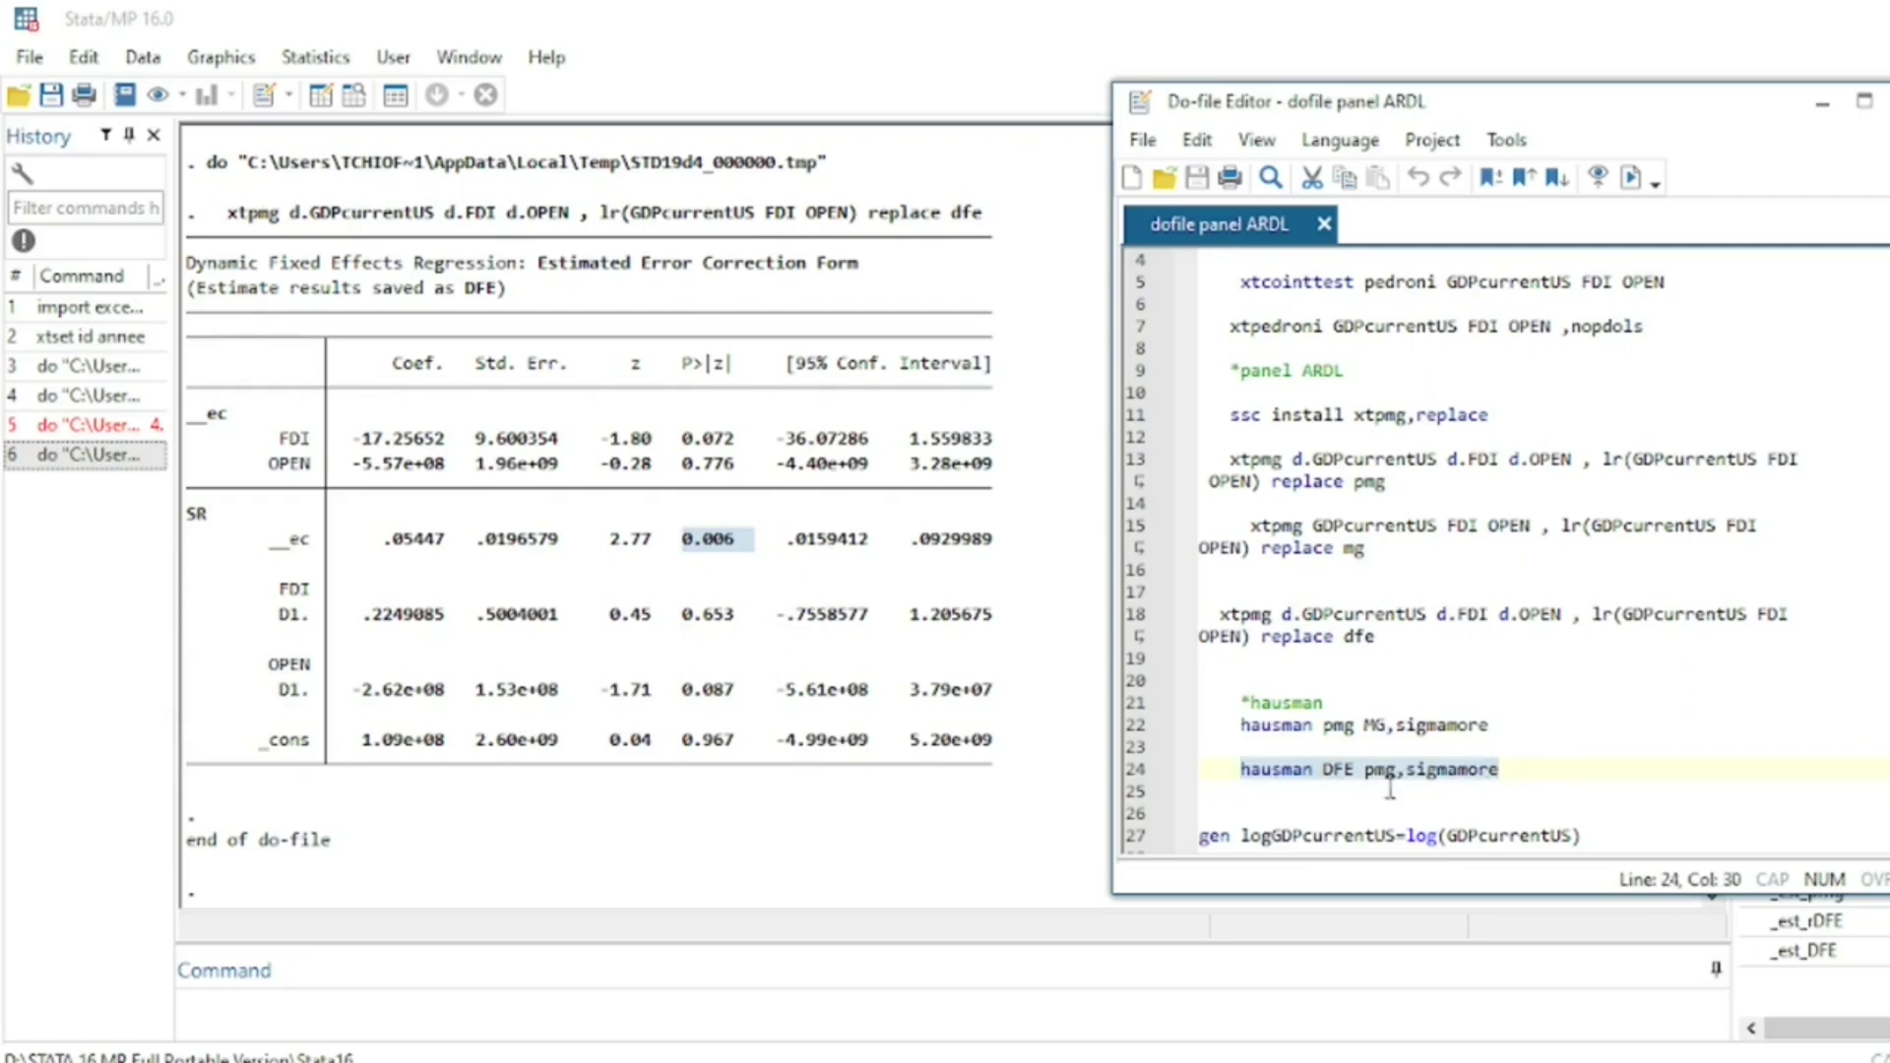
click(1524, 778)
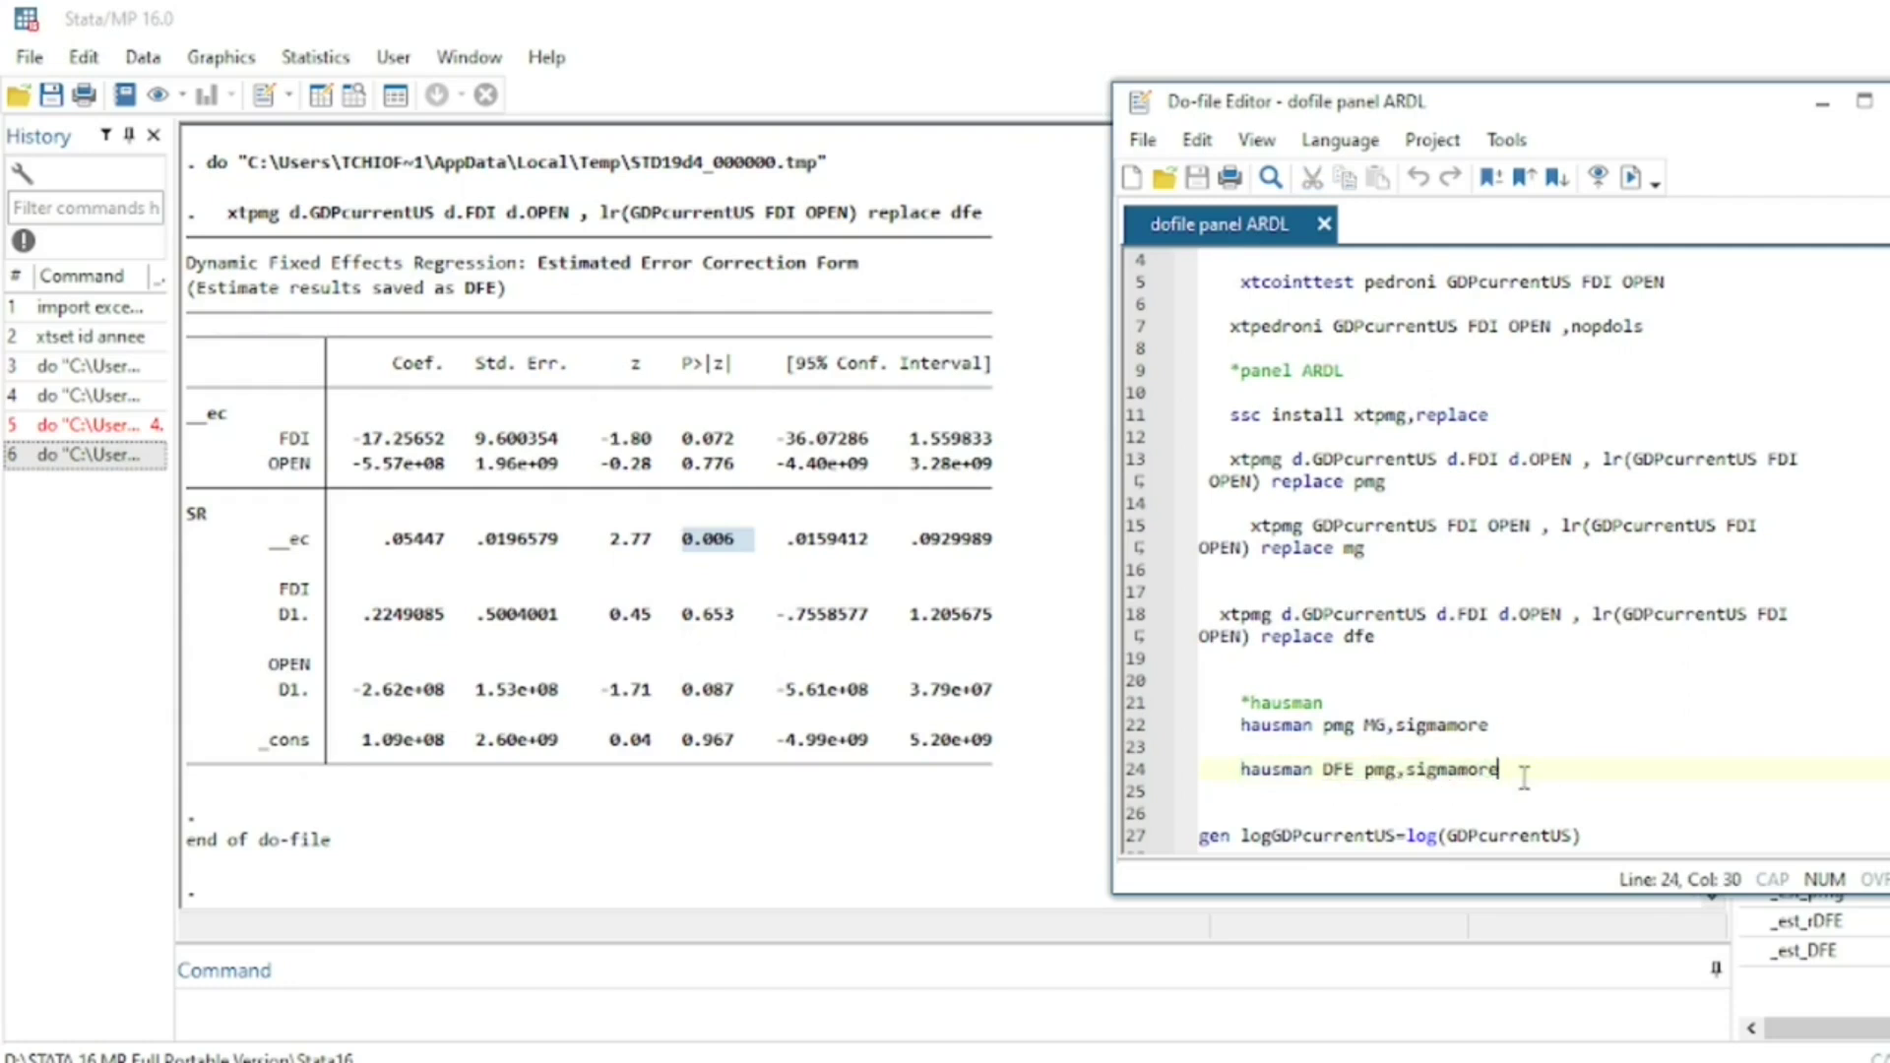
drag(1234, 778, 1525, 771)
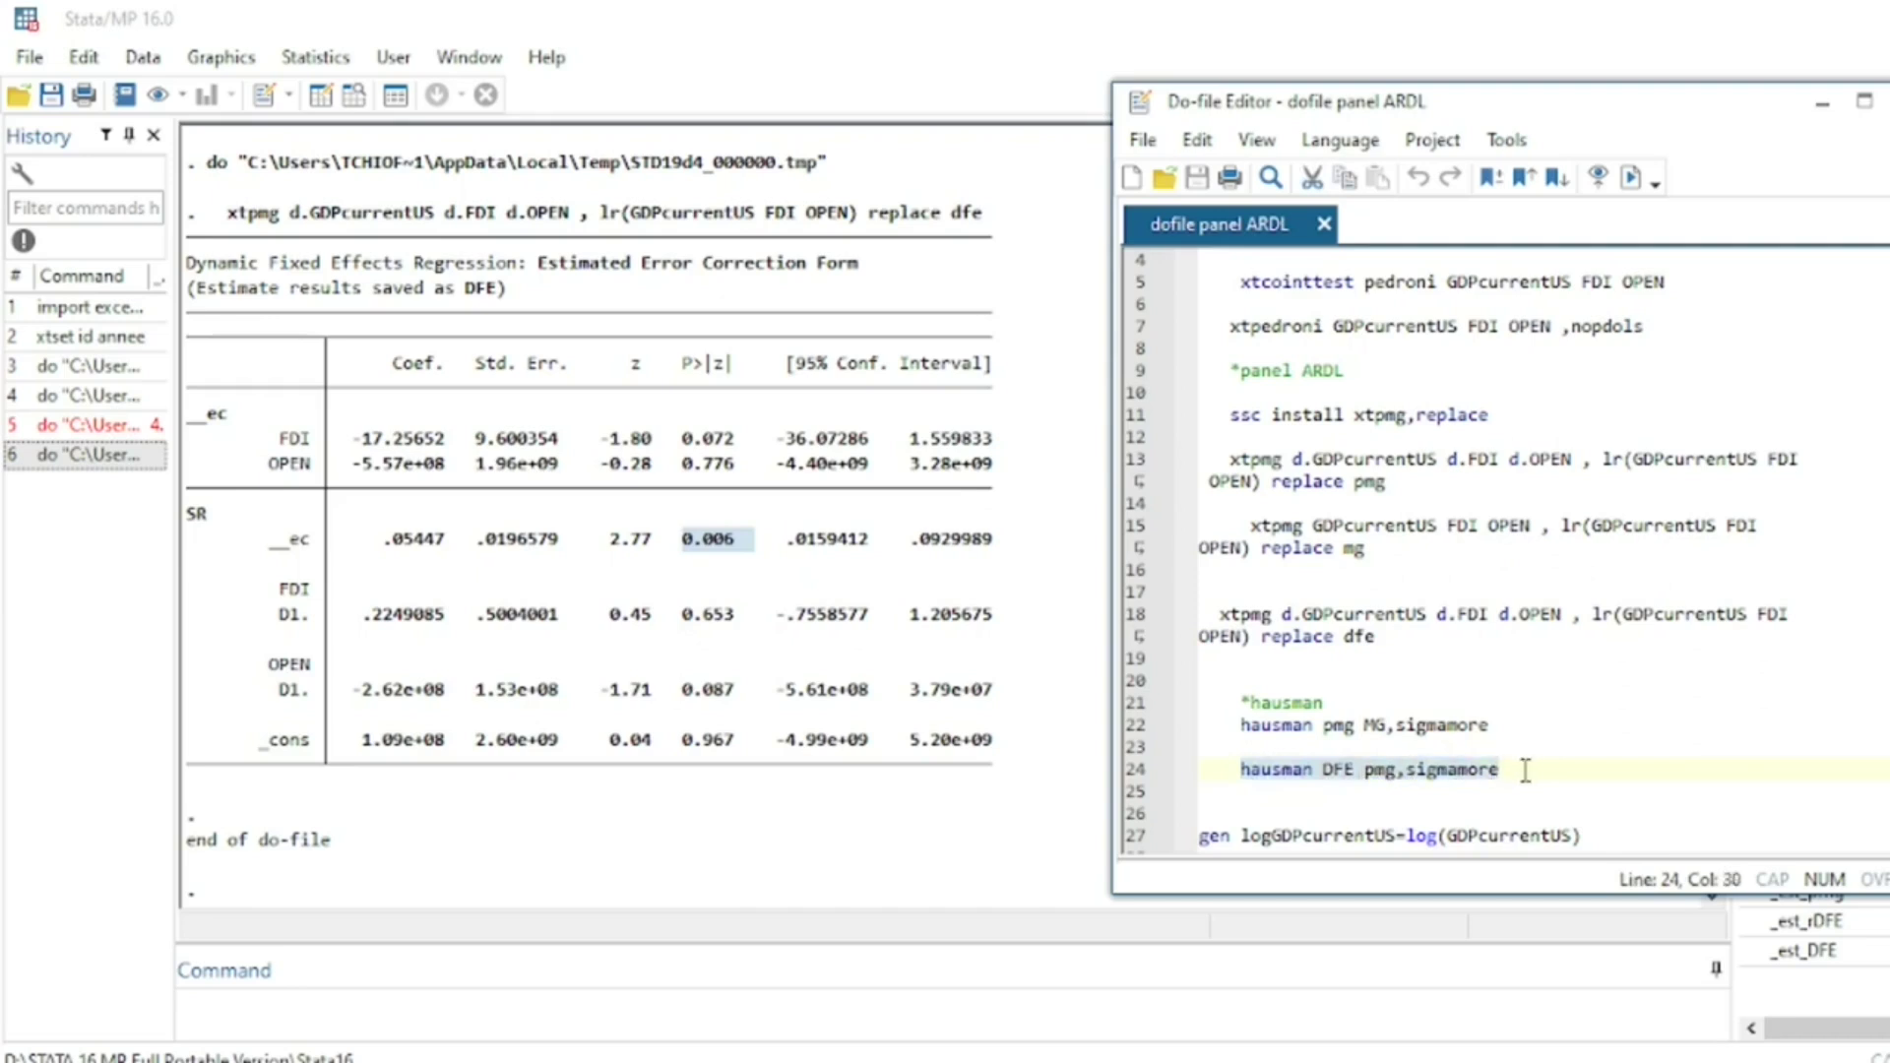
click(1634, 178)
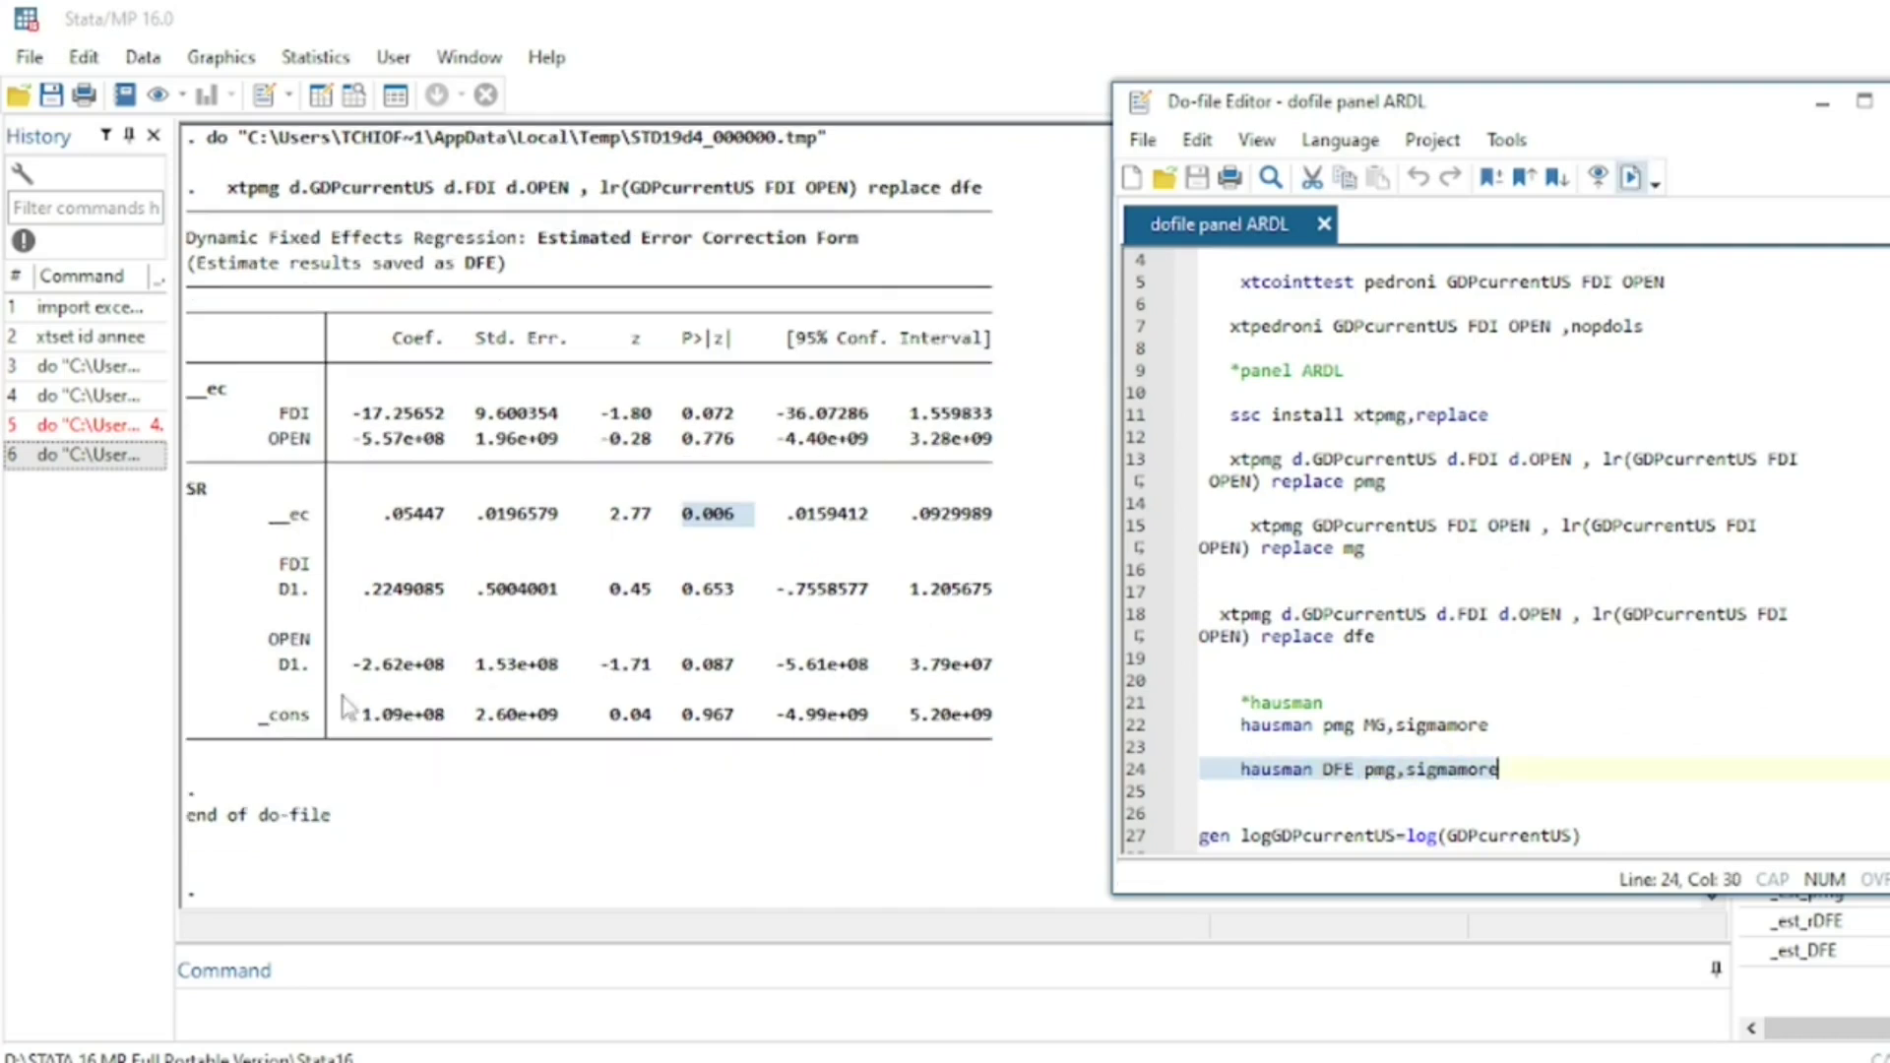
drag(517, 765, 594, 773)
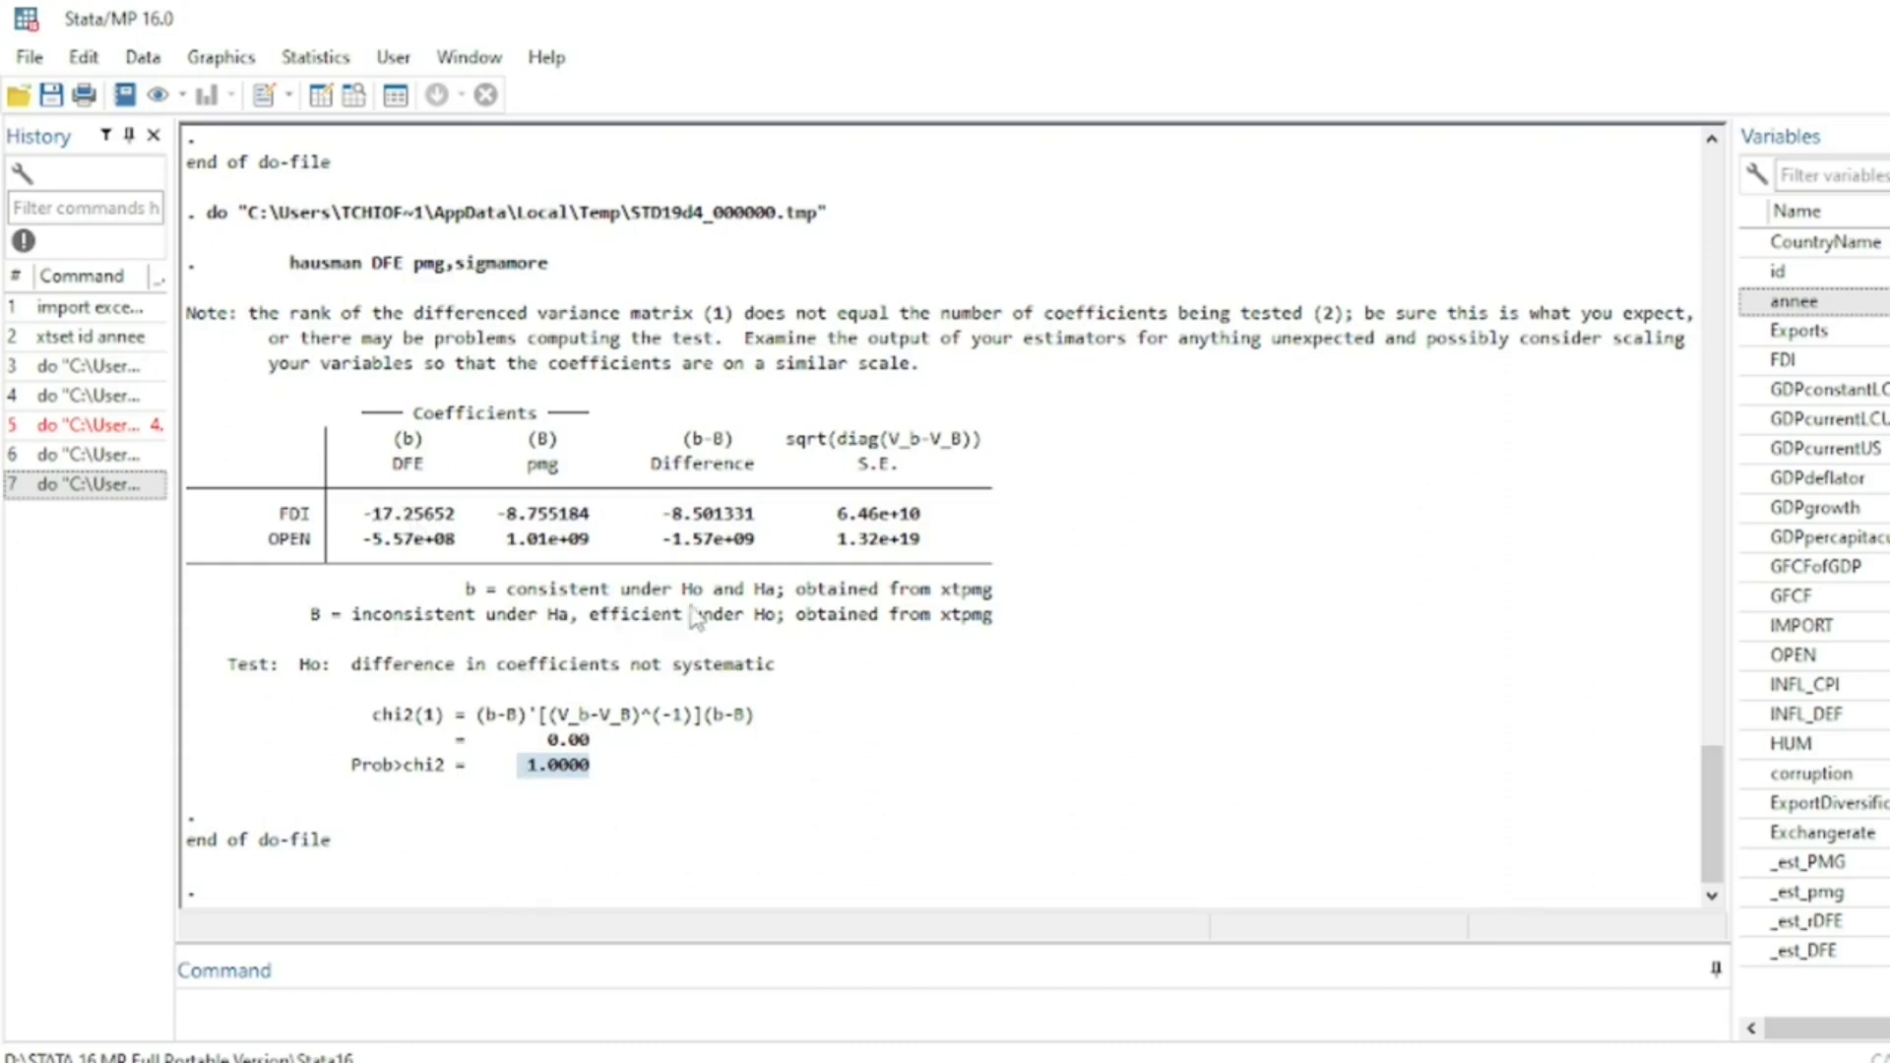
drag(515, 590, 699, 606)
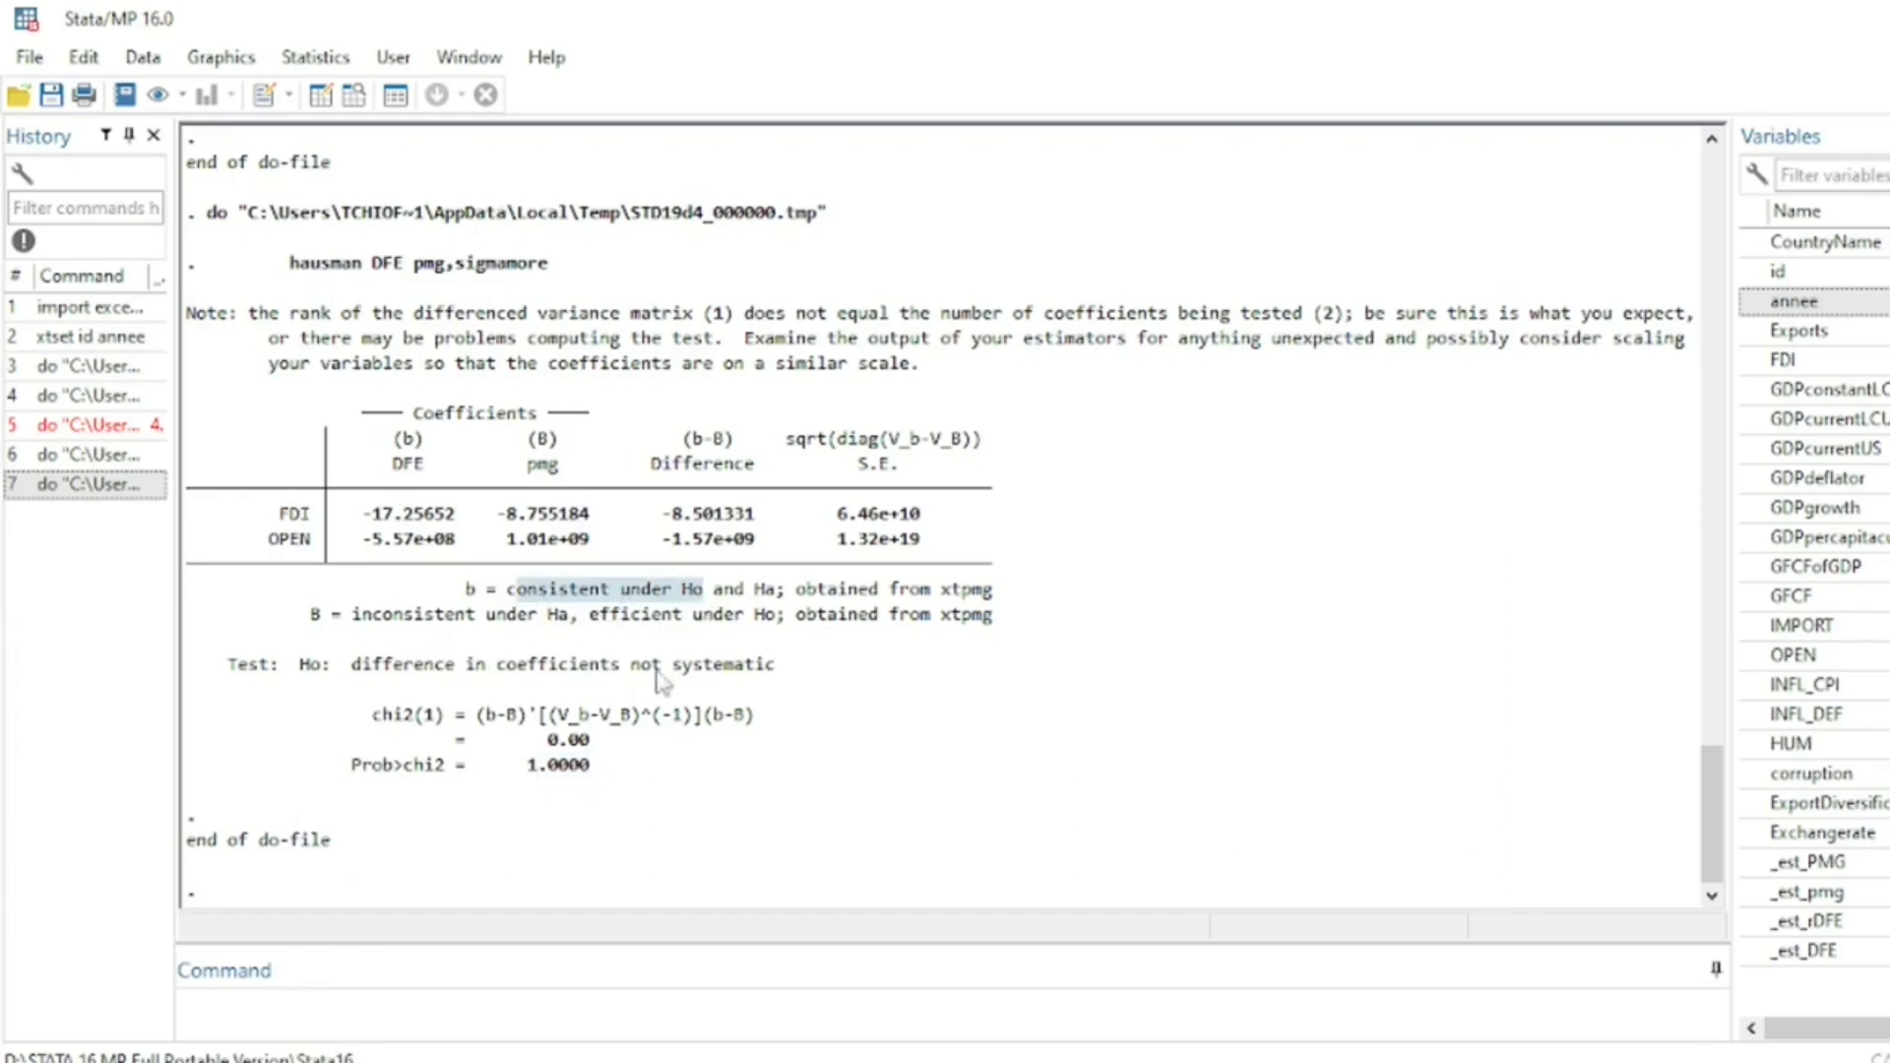
shift+click(1010, 597)
drag(1010, 596, 591, 603)
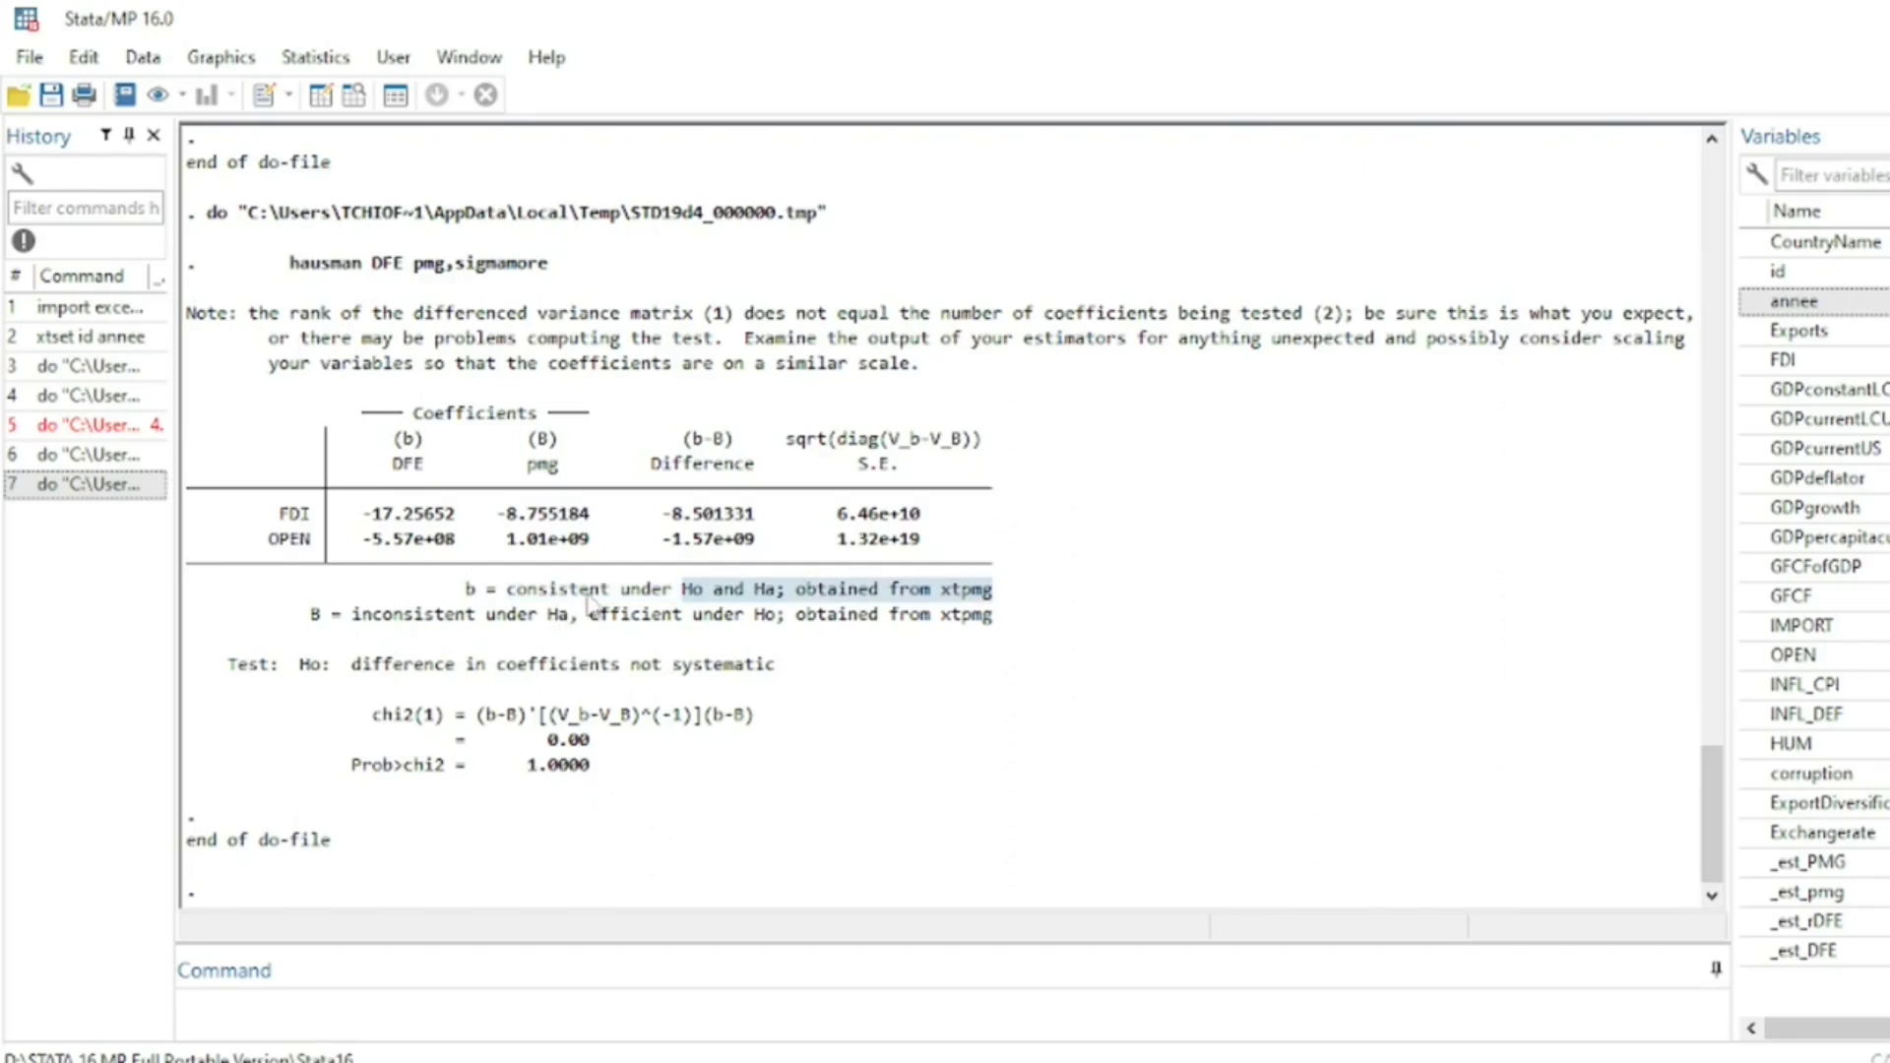
Generate logGDPcurrentUS=log(GDPcurrentUS) by running line 27 with Ctrl+D
click(1233, 996)
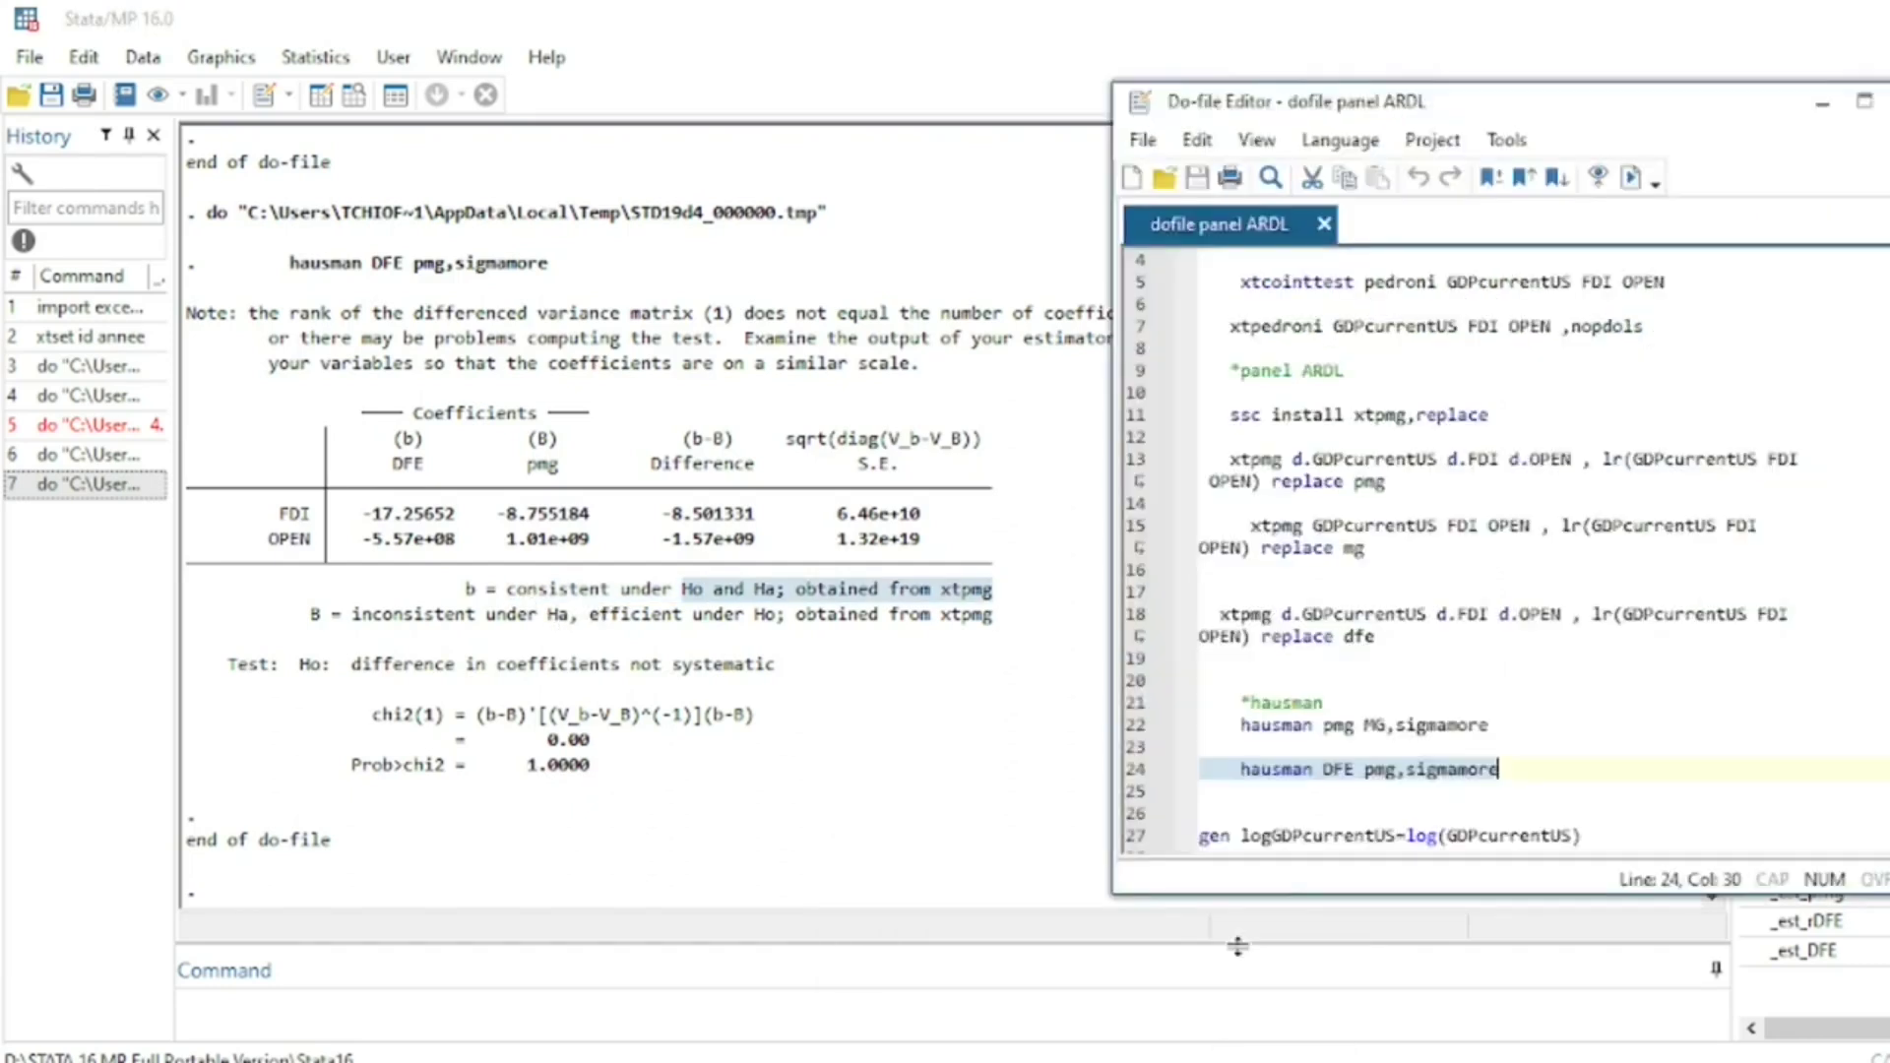
scroll(1373, 793, down, 3)
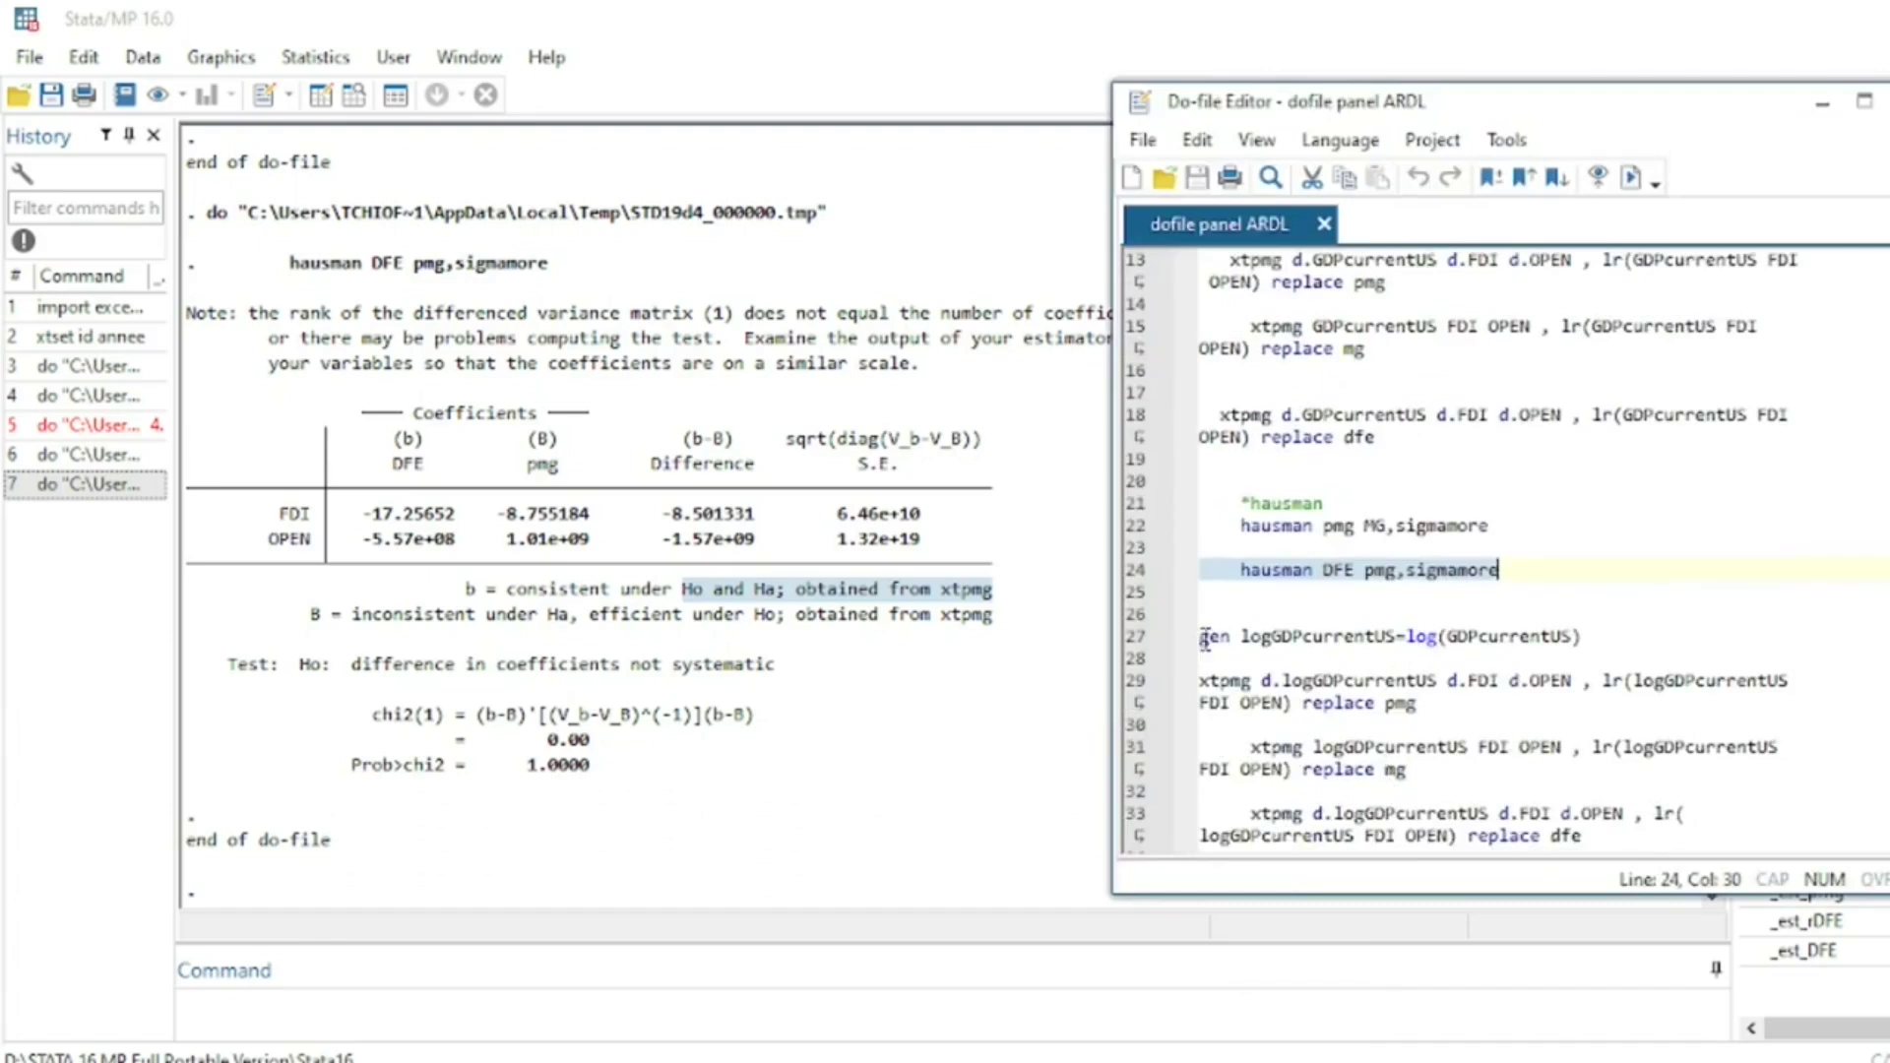
drag(1203, 638, 1607, 637)
key(ctrl+d)
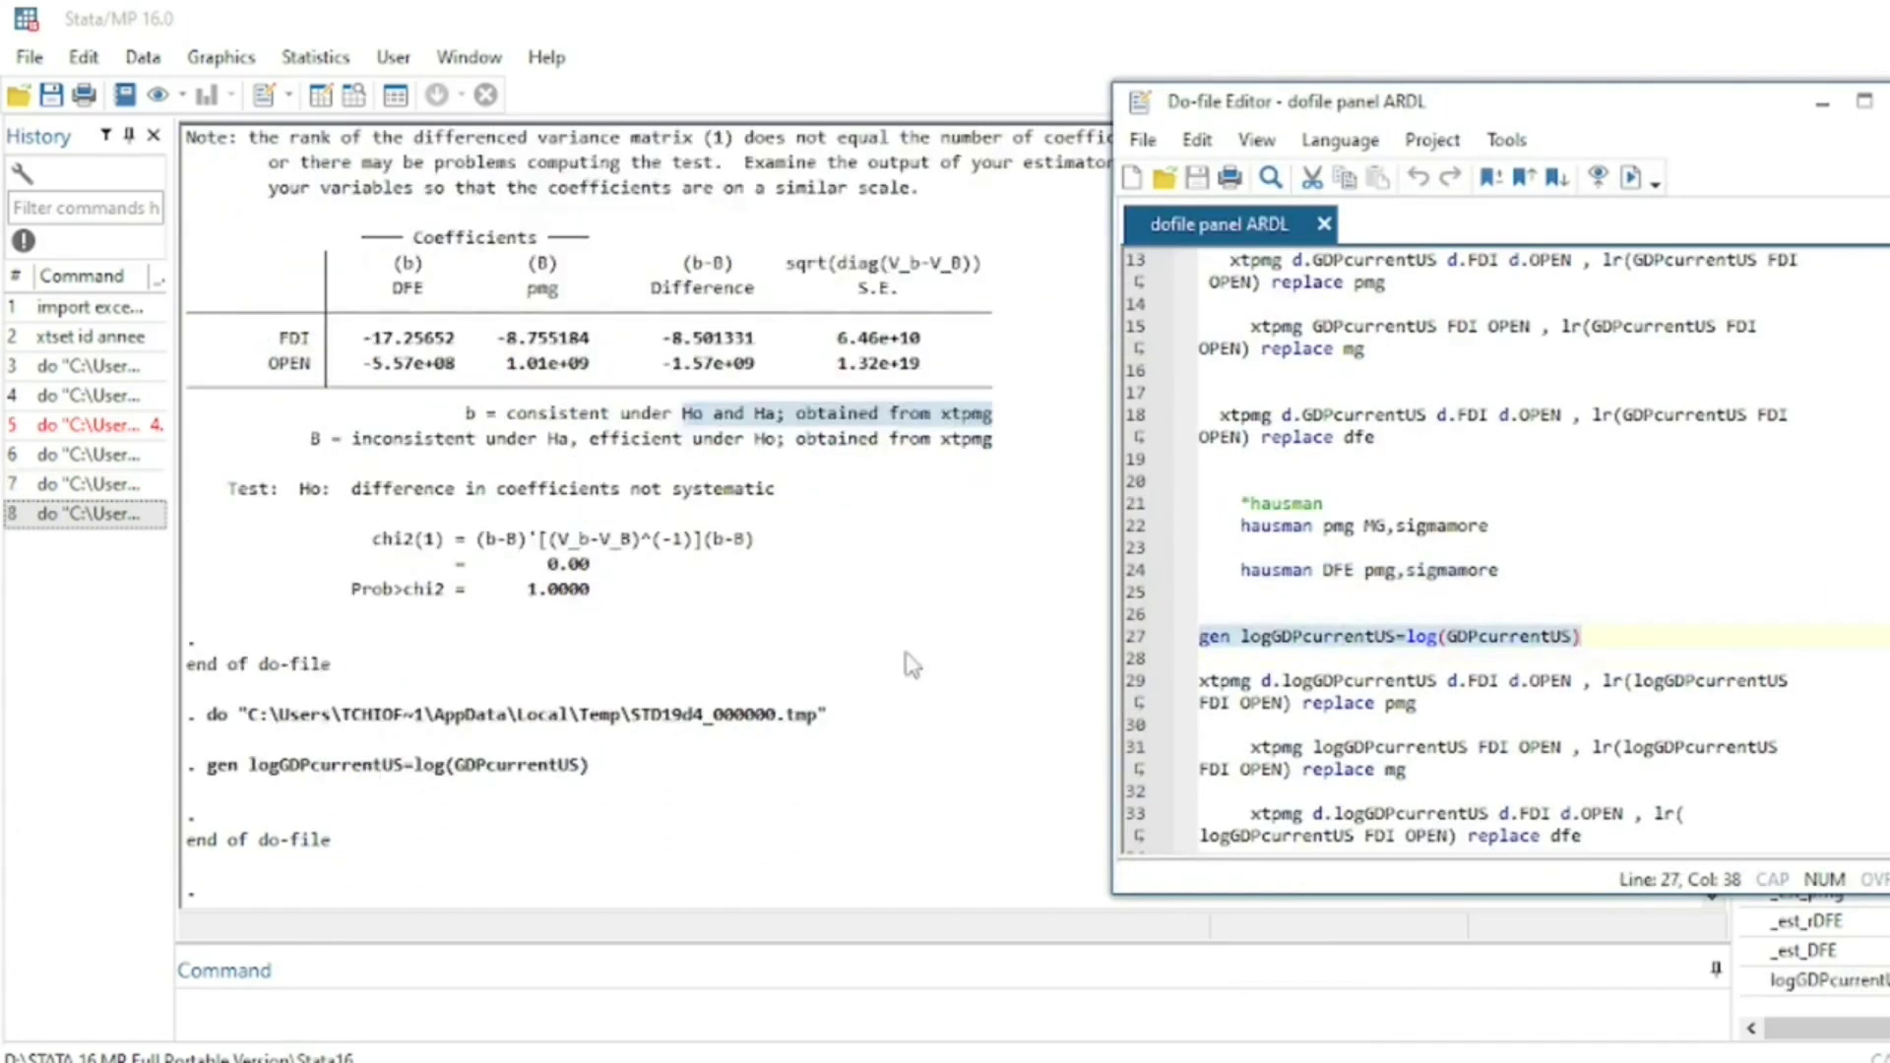
Estimate the log-GDP PMG model and review its short-run results from __ec to _cons
scroll(1506, 638, down, 2)
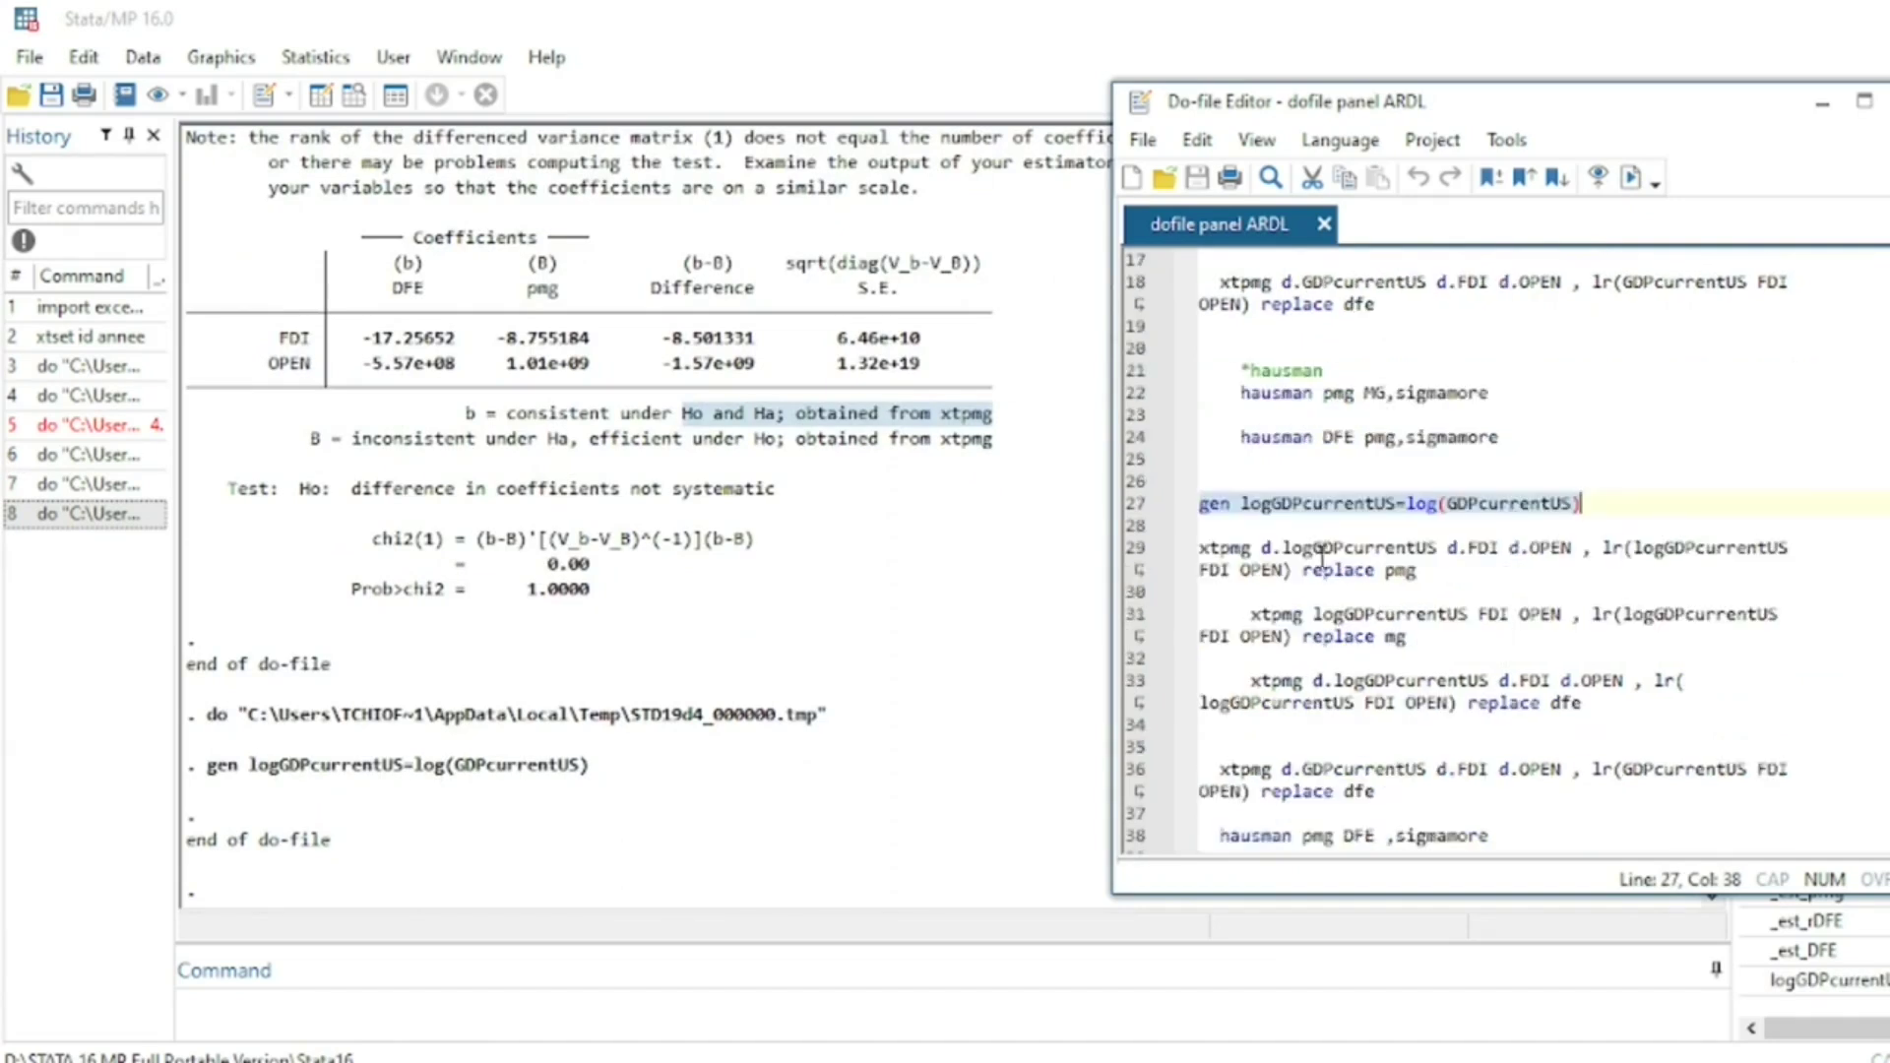
drag(1203, 548, 1418, 571)
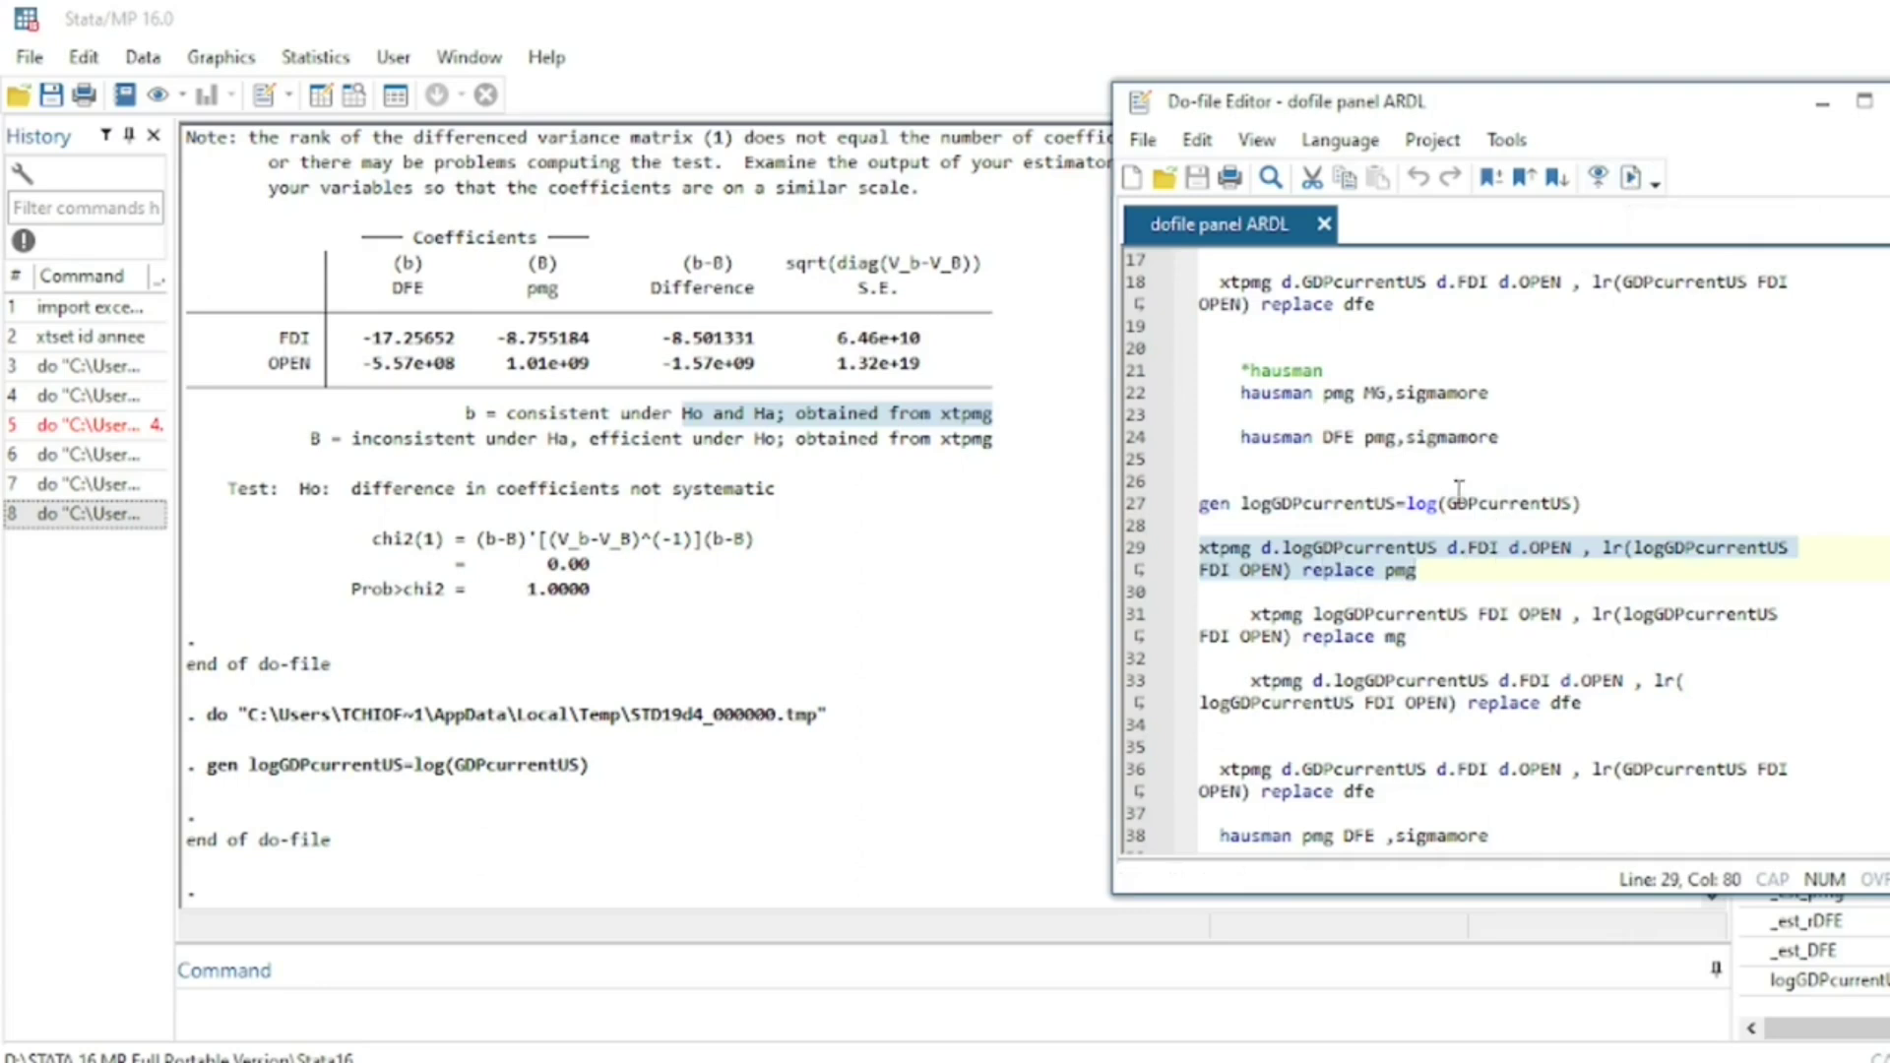
click(1631, 177)
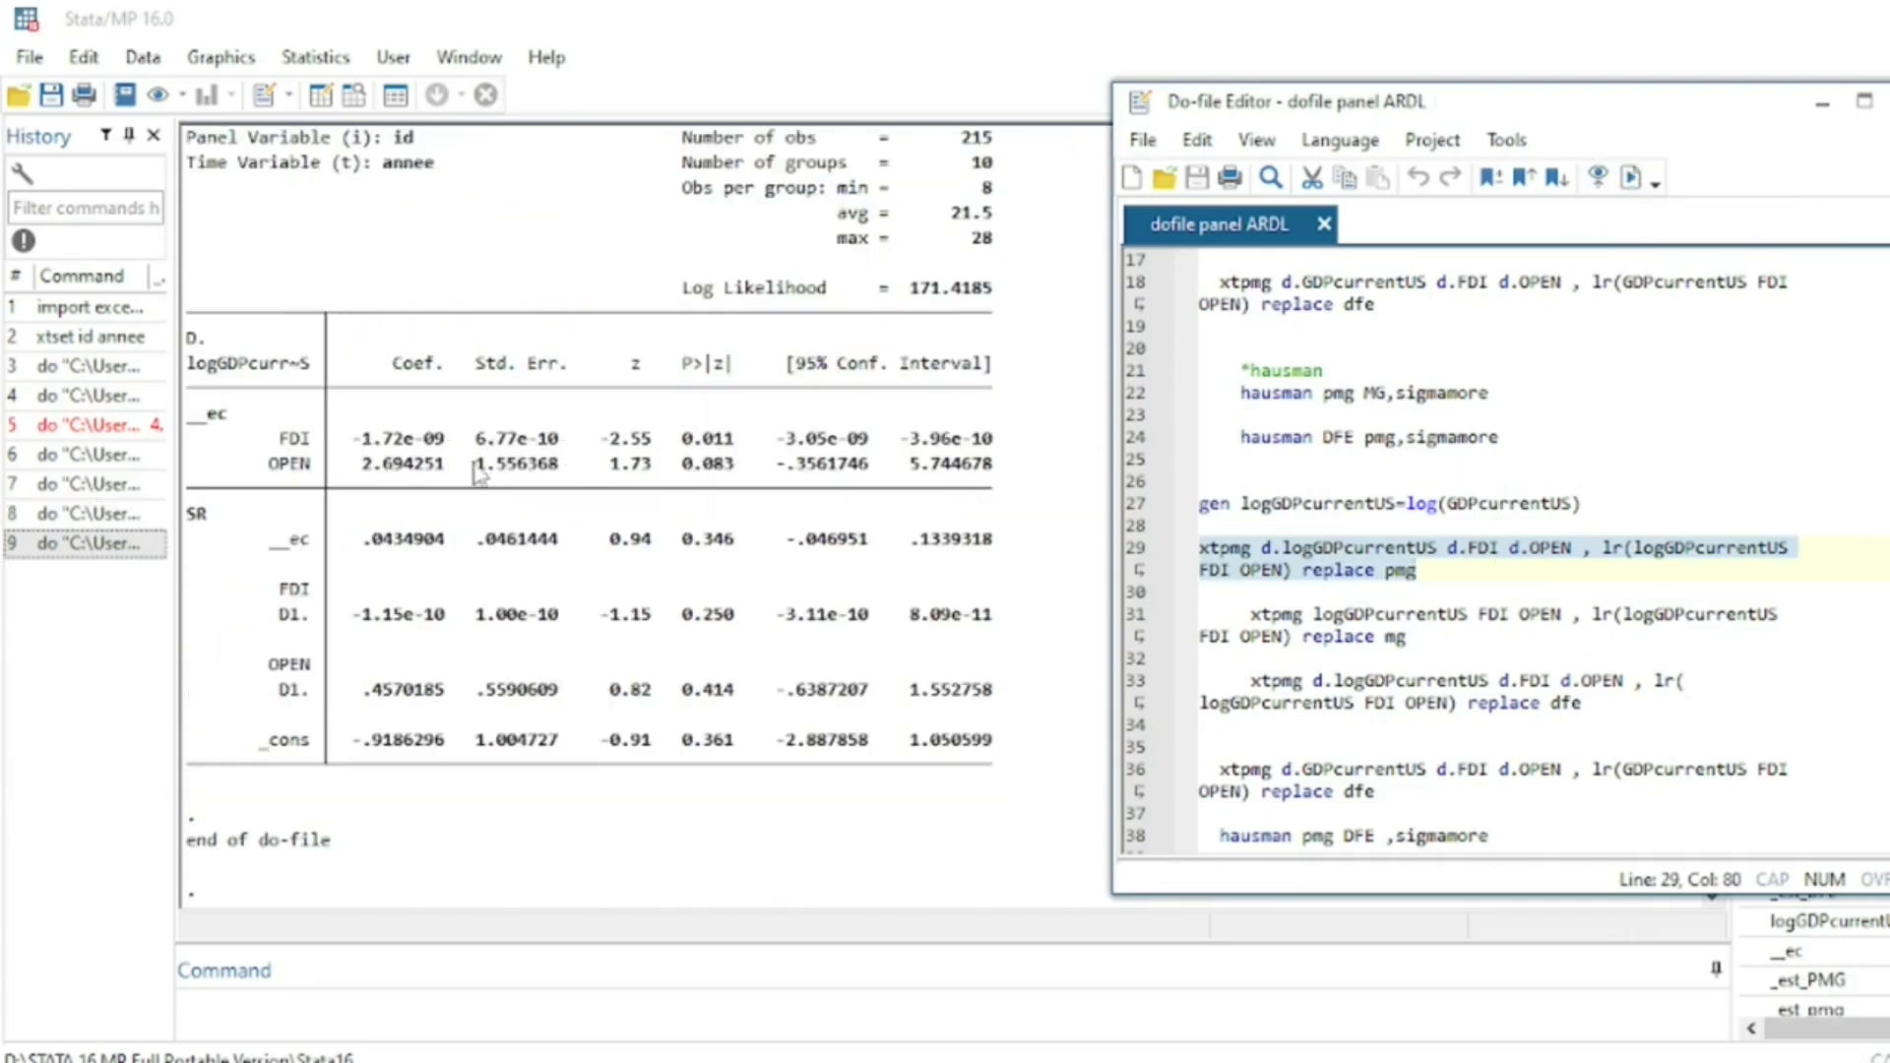
scroll(458, 458, up, 2)
scroll(462, 468, down, 2)
drag(694, 542, 874, 764)
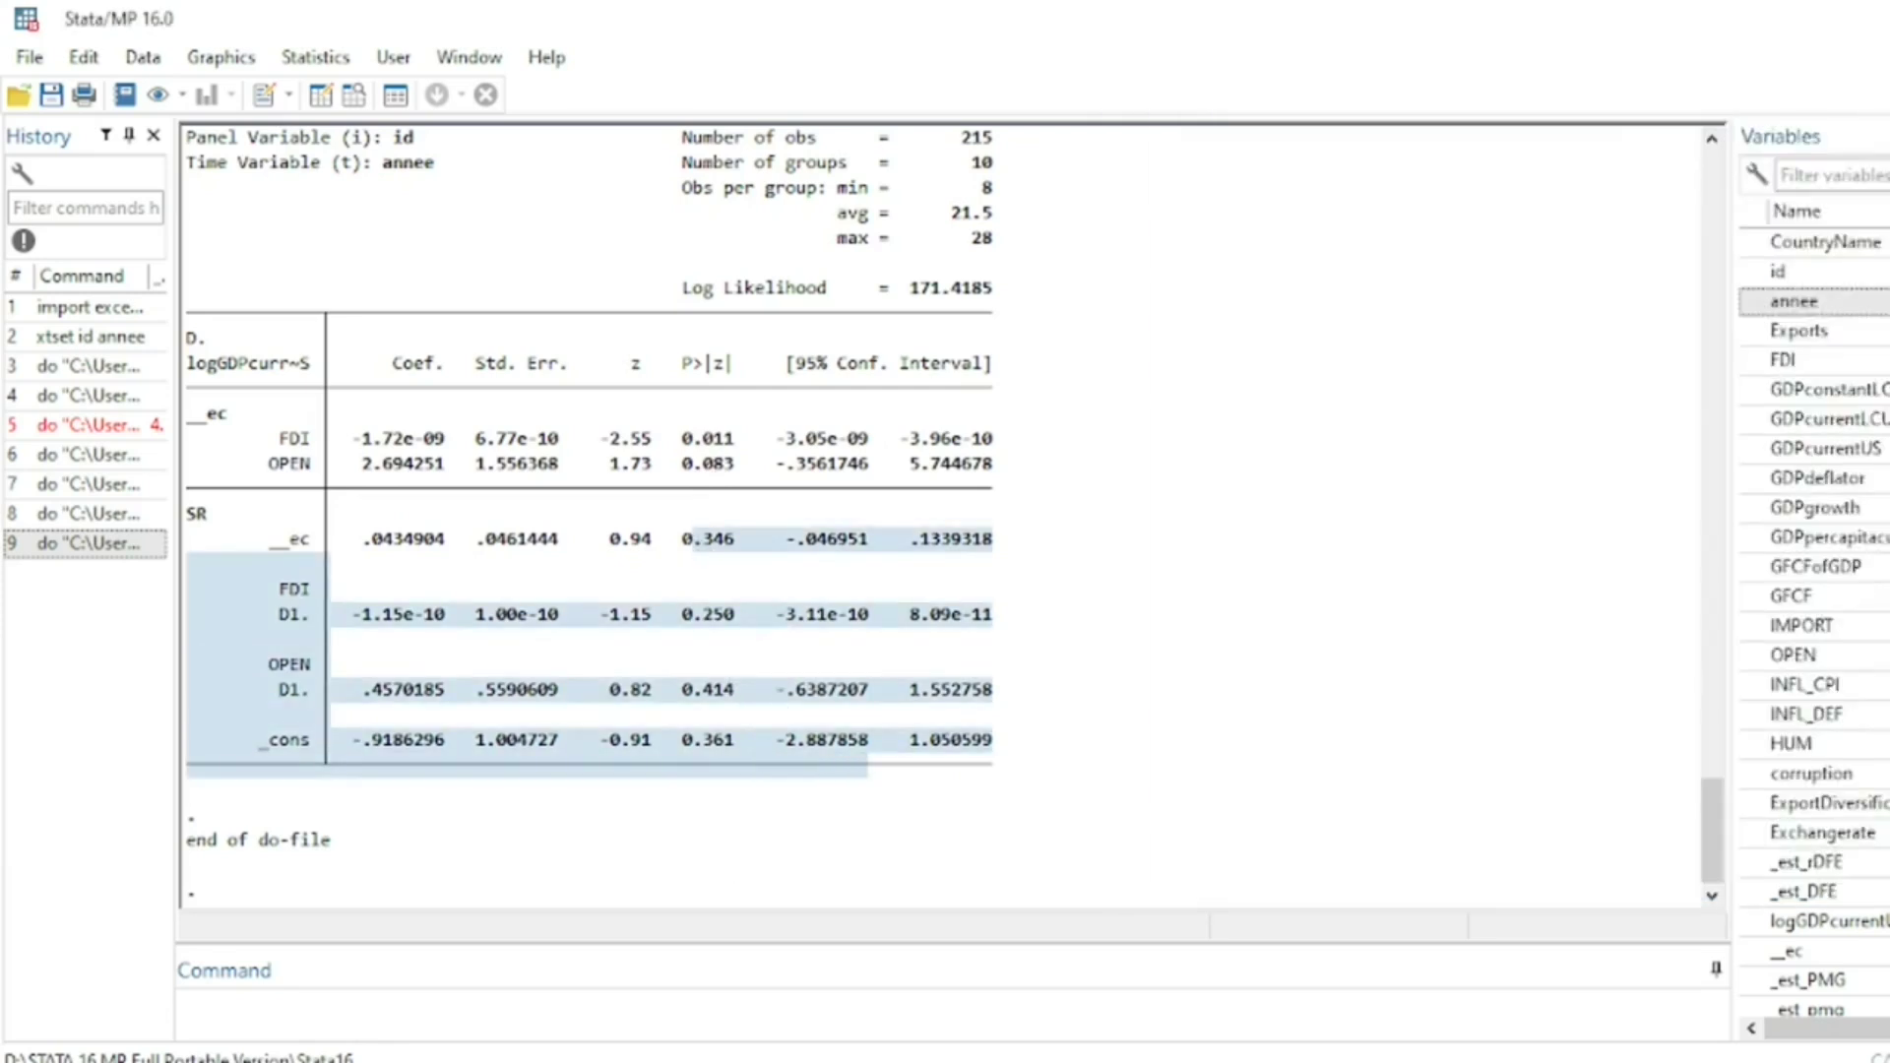
click(1215, 898)
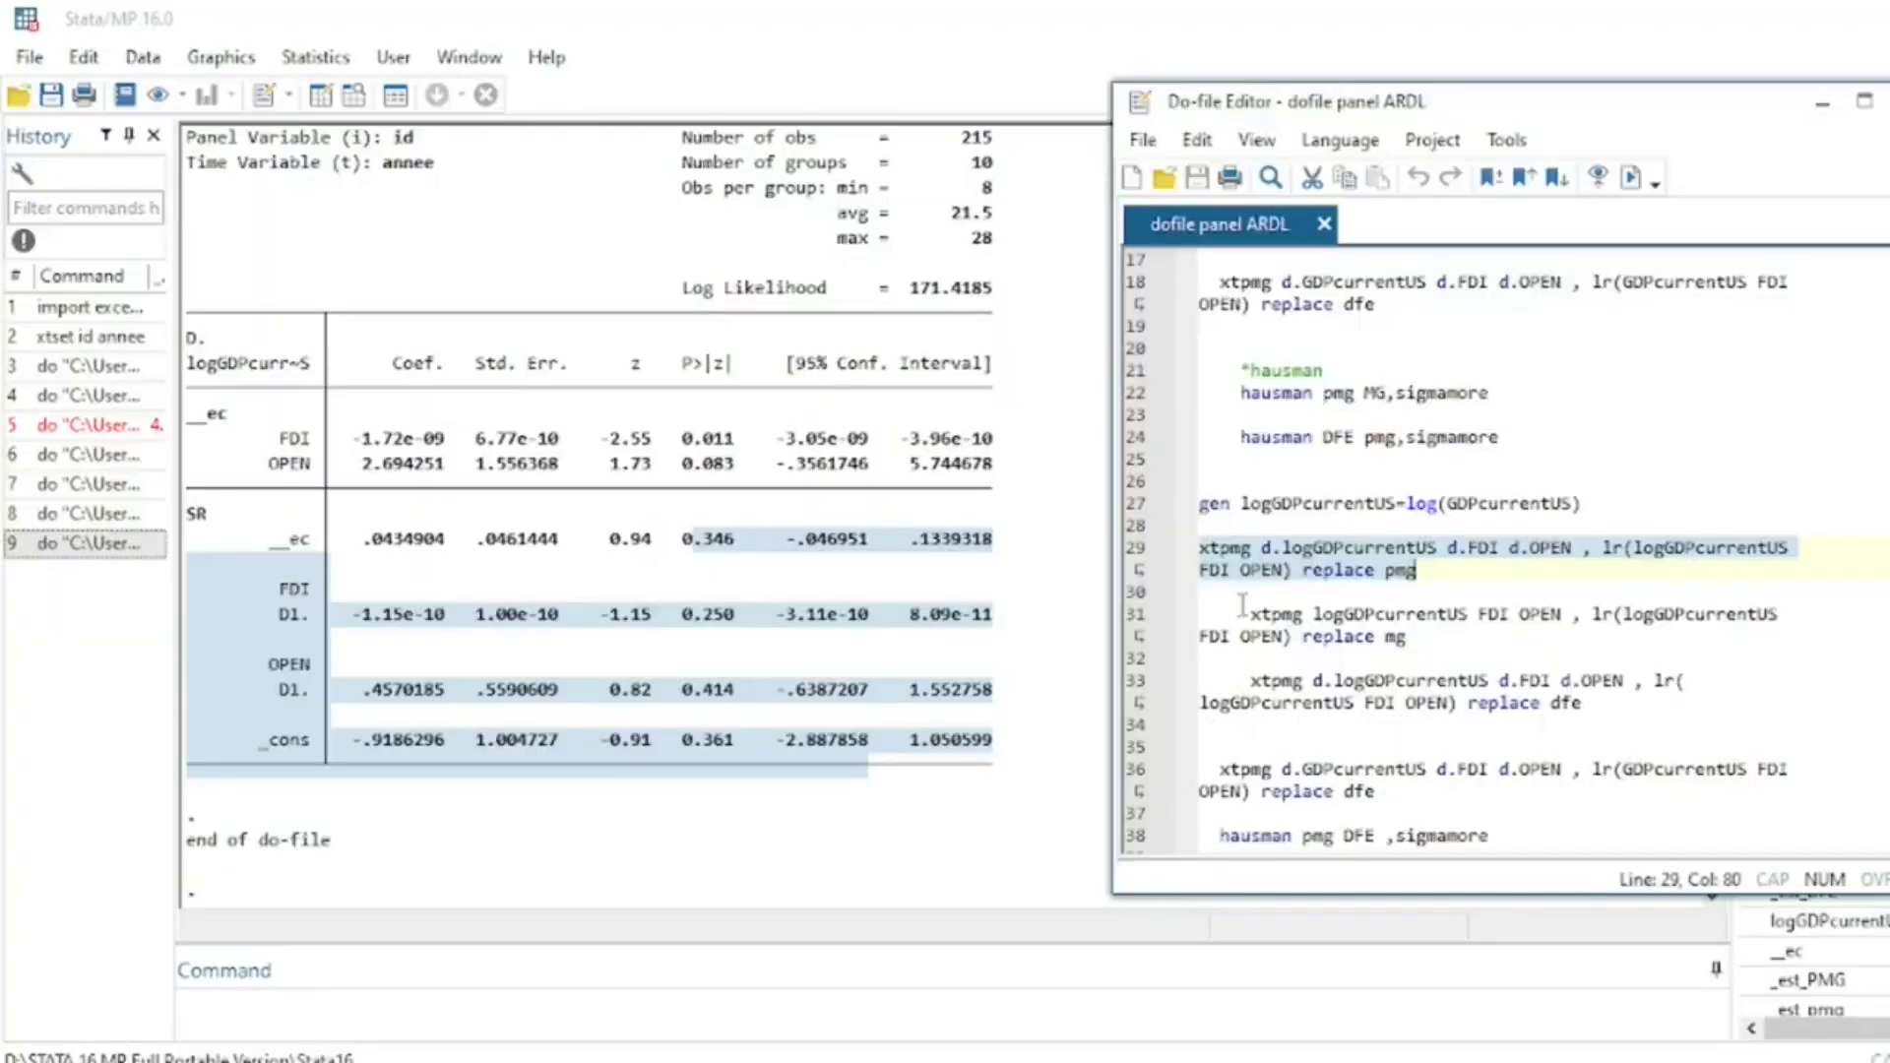
Run the log-GDP mean-group model (fails with r(110)), then the dynamic fixed-effects model
drag(1243, 612, 1470, 639)
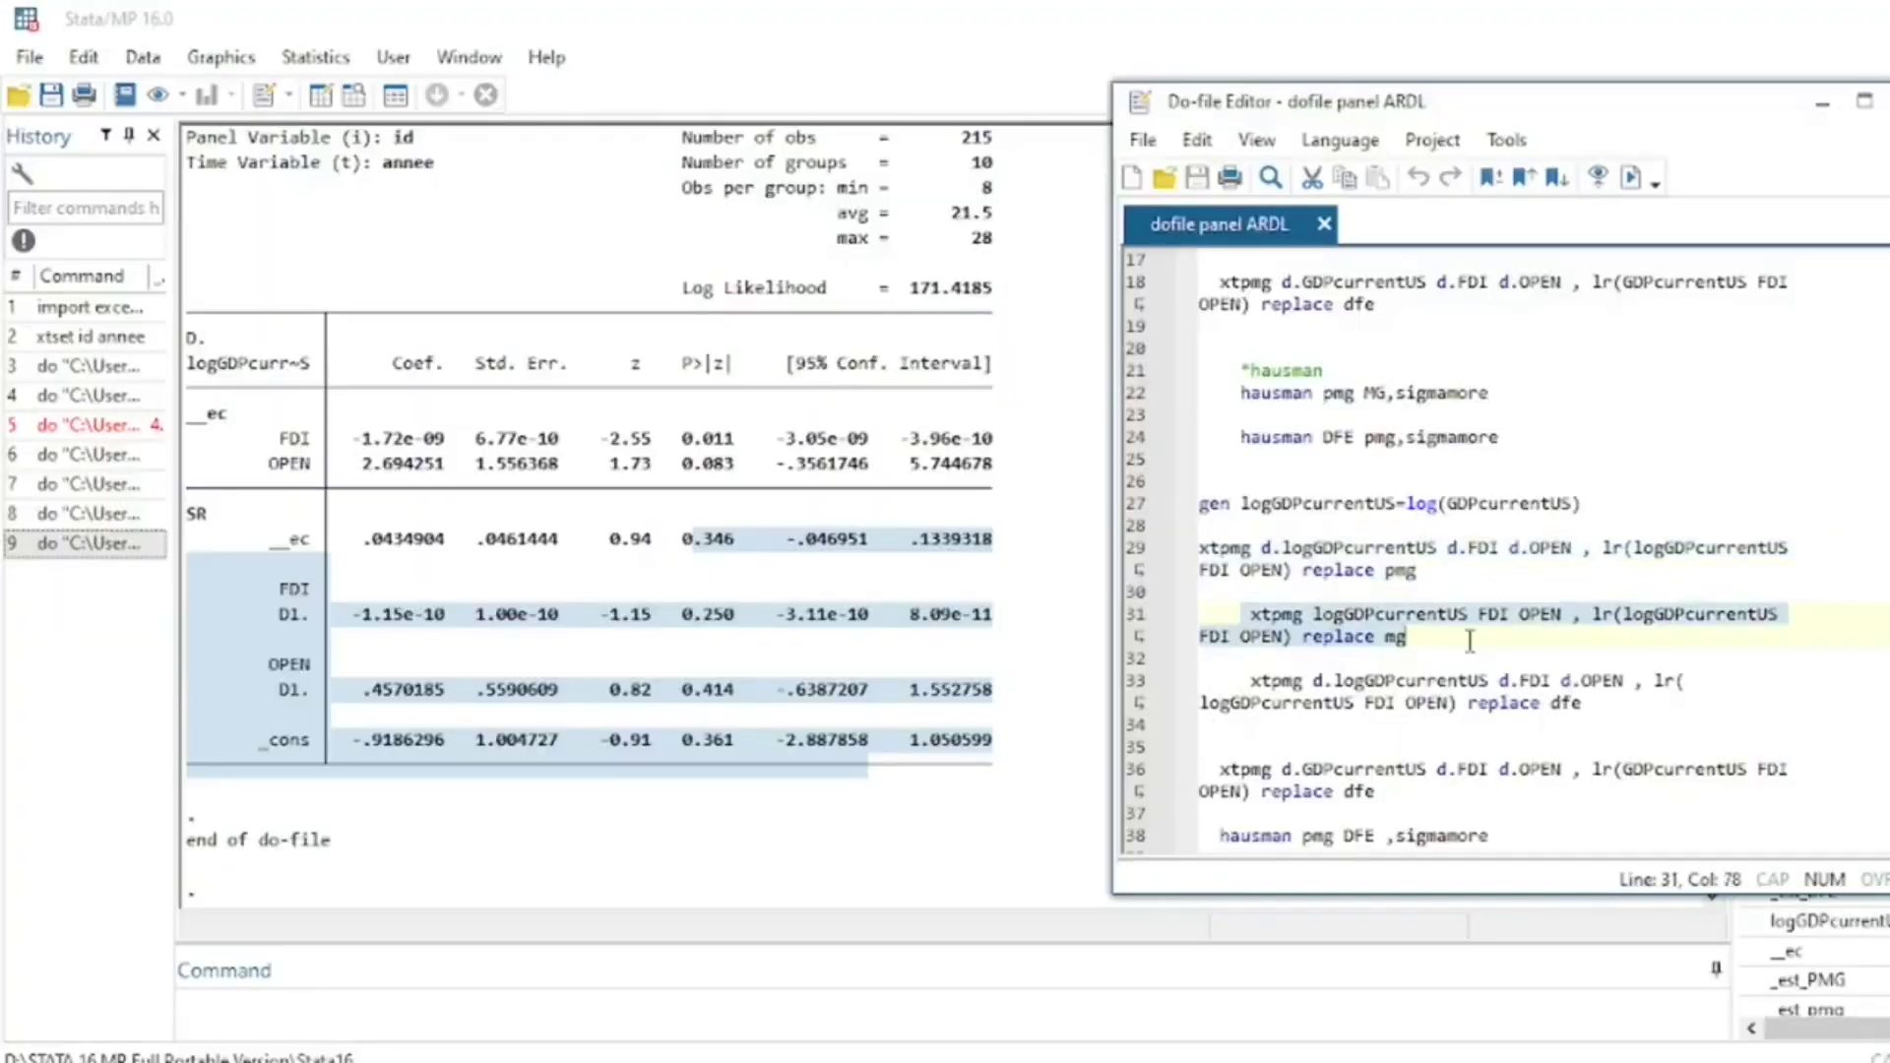
click(1631, 180)
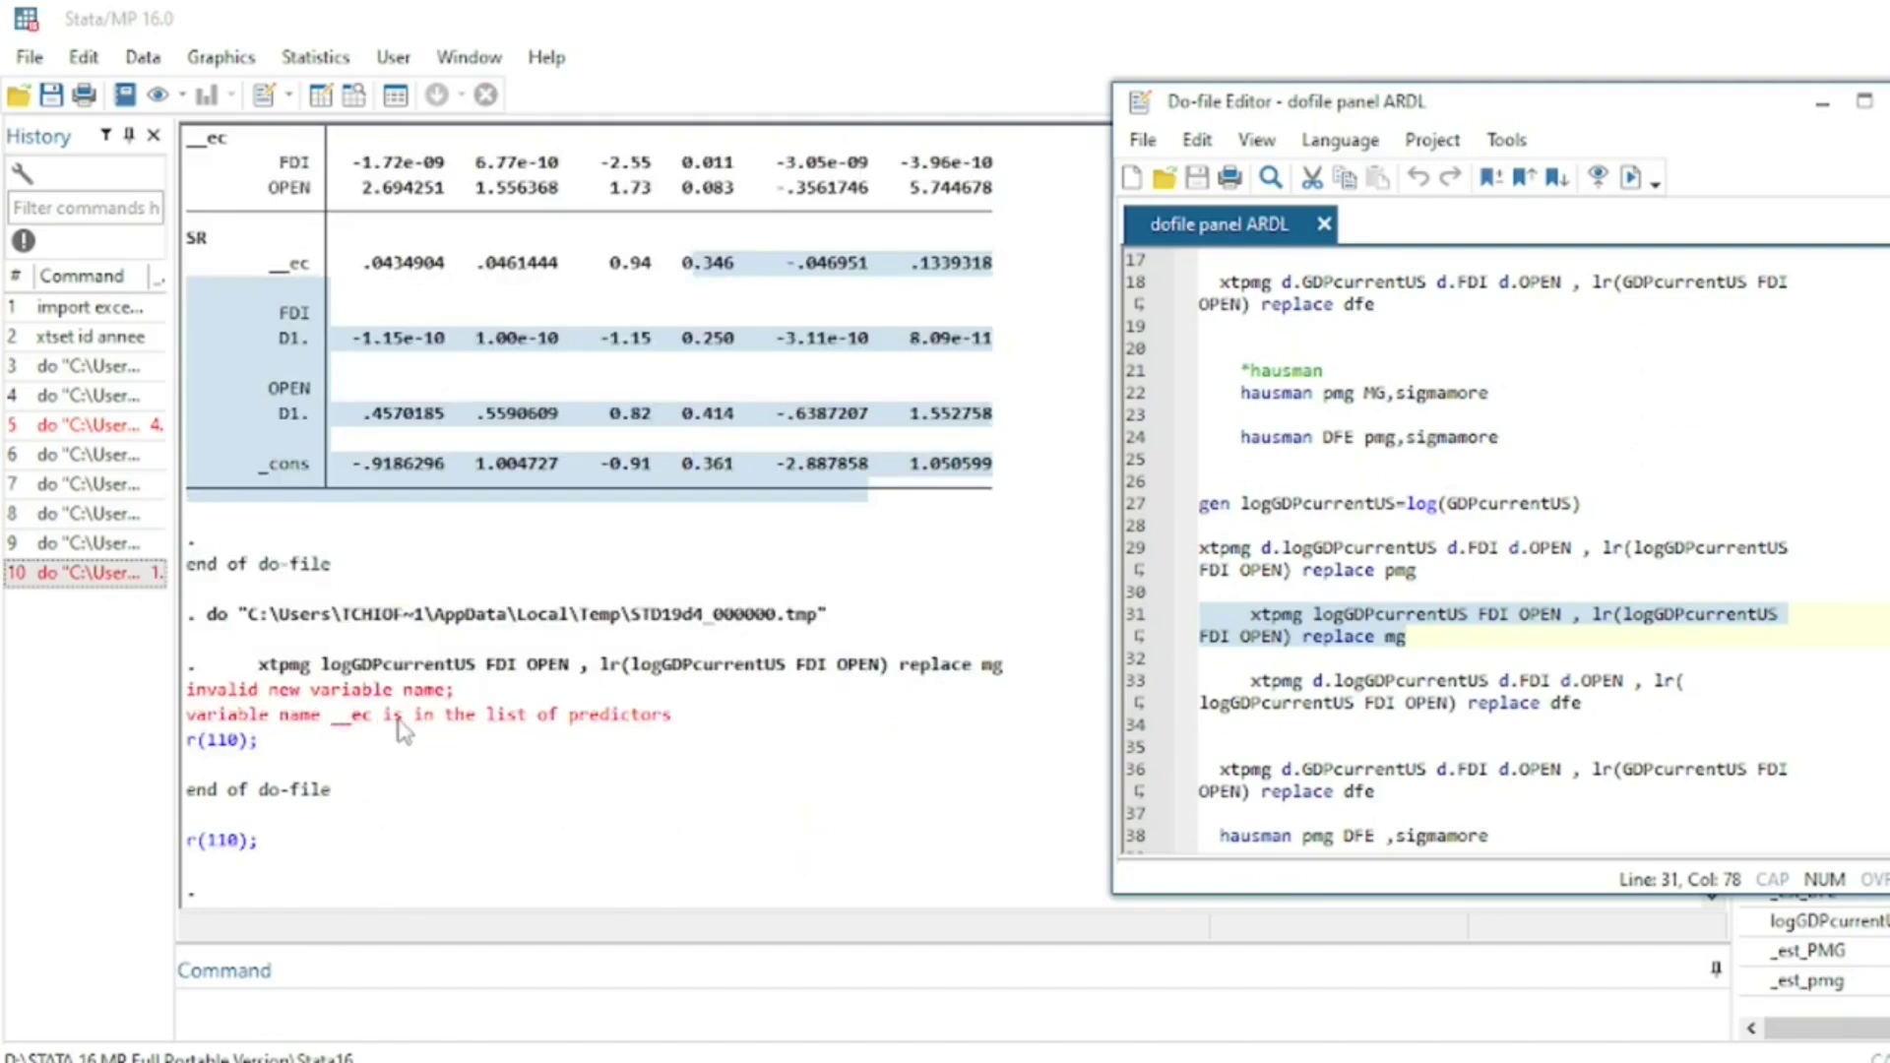
drag(1242, 679, 1583, 702)
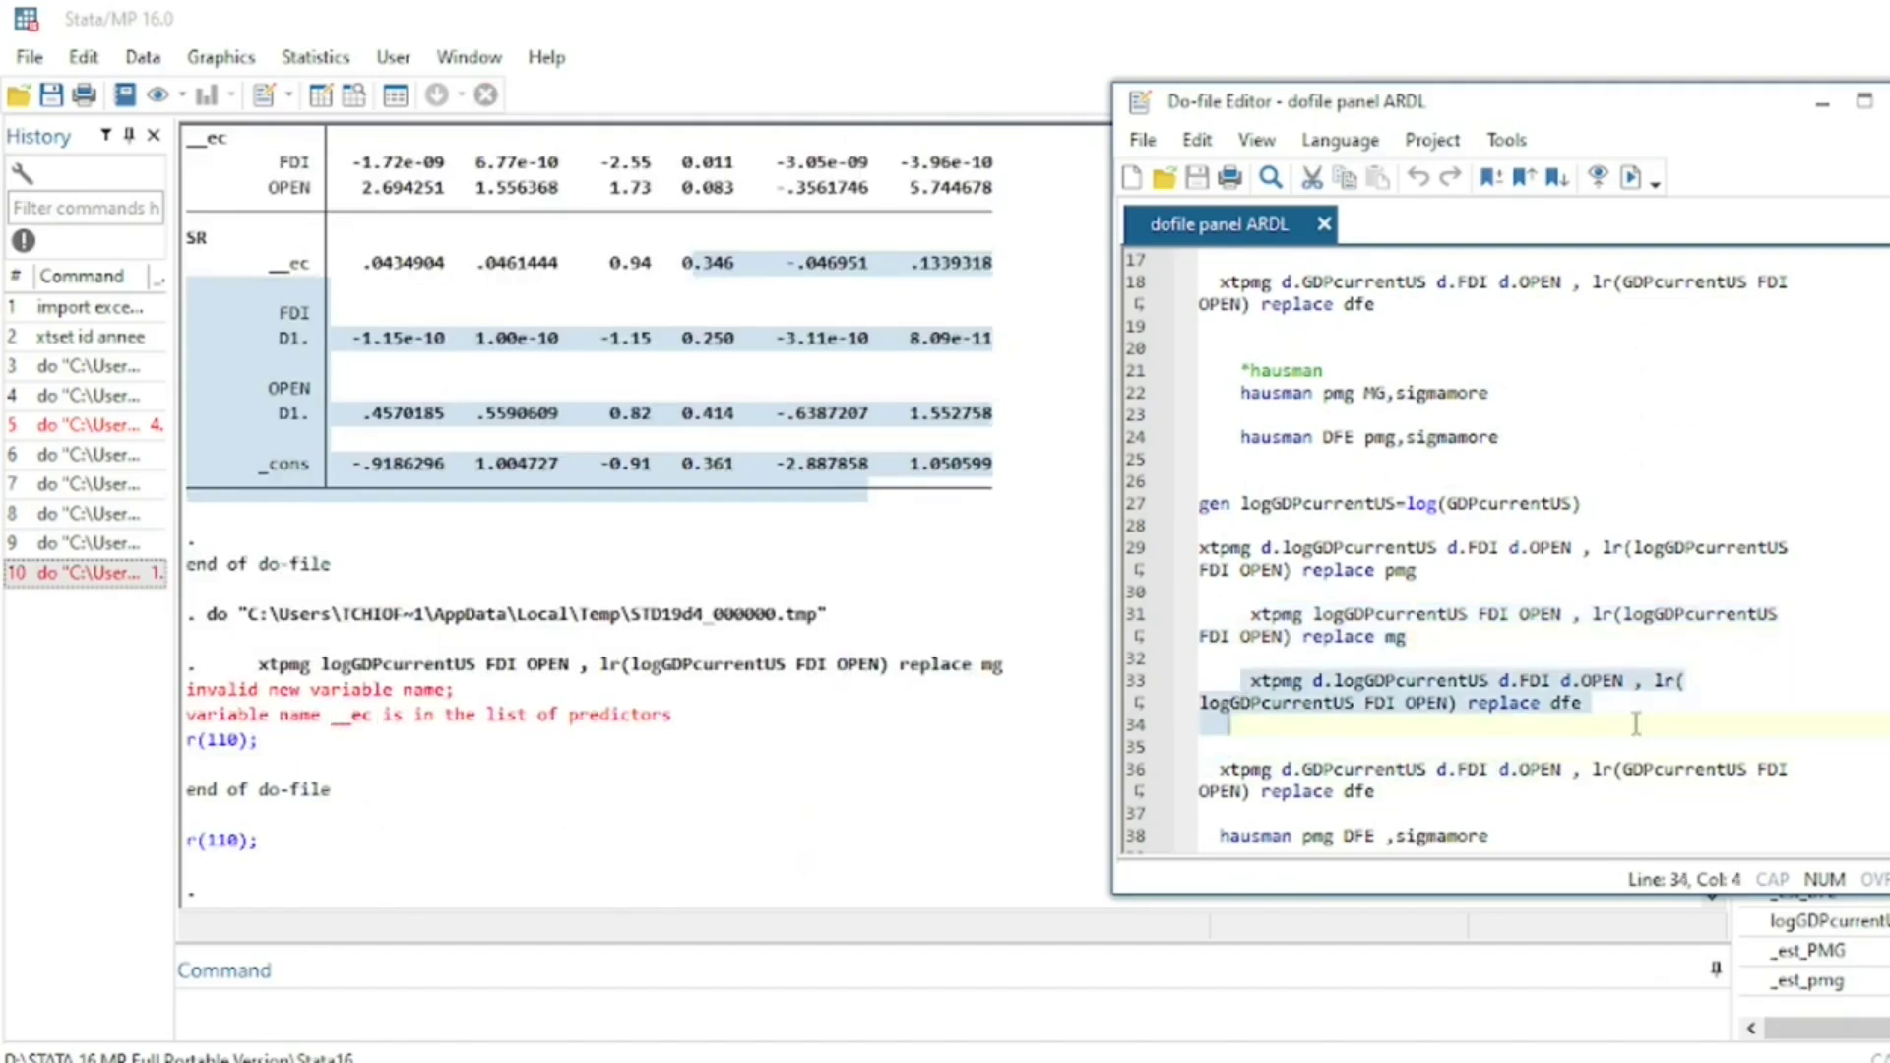
click(1632, 177)
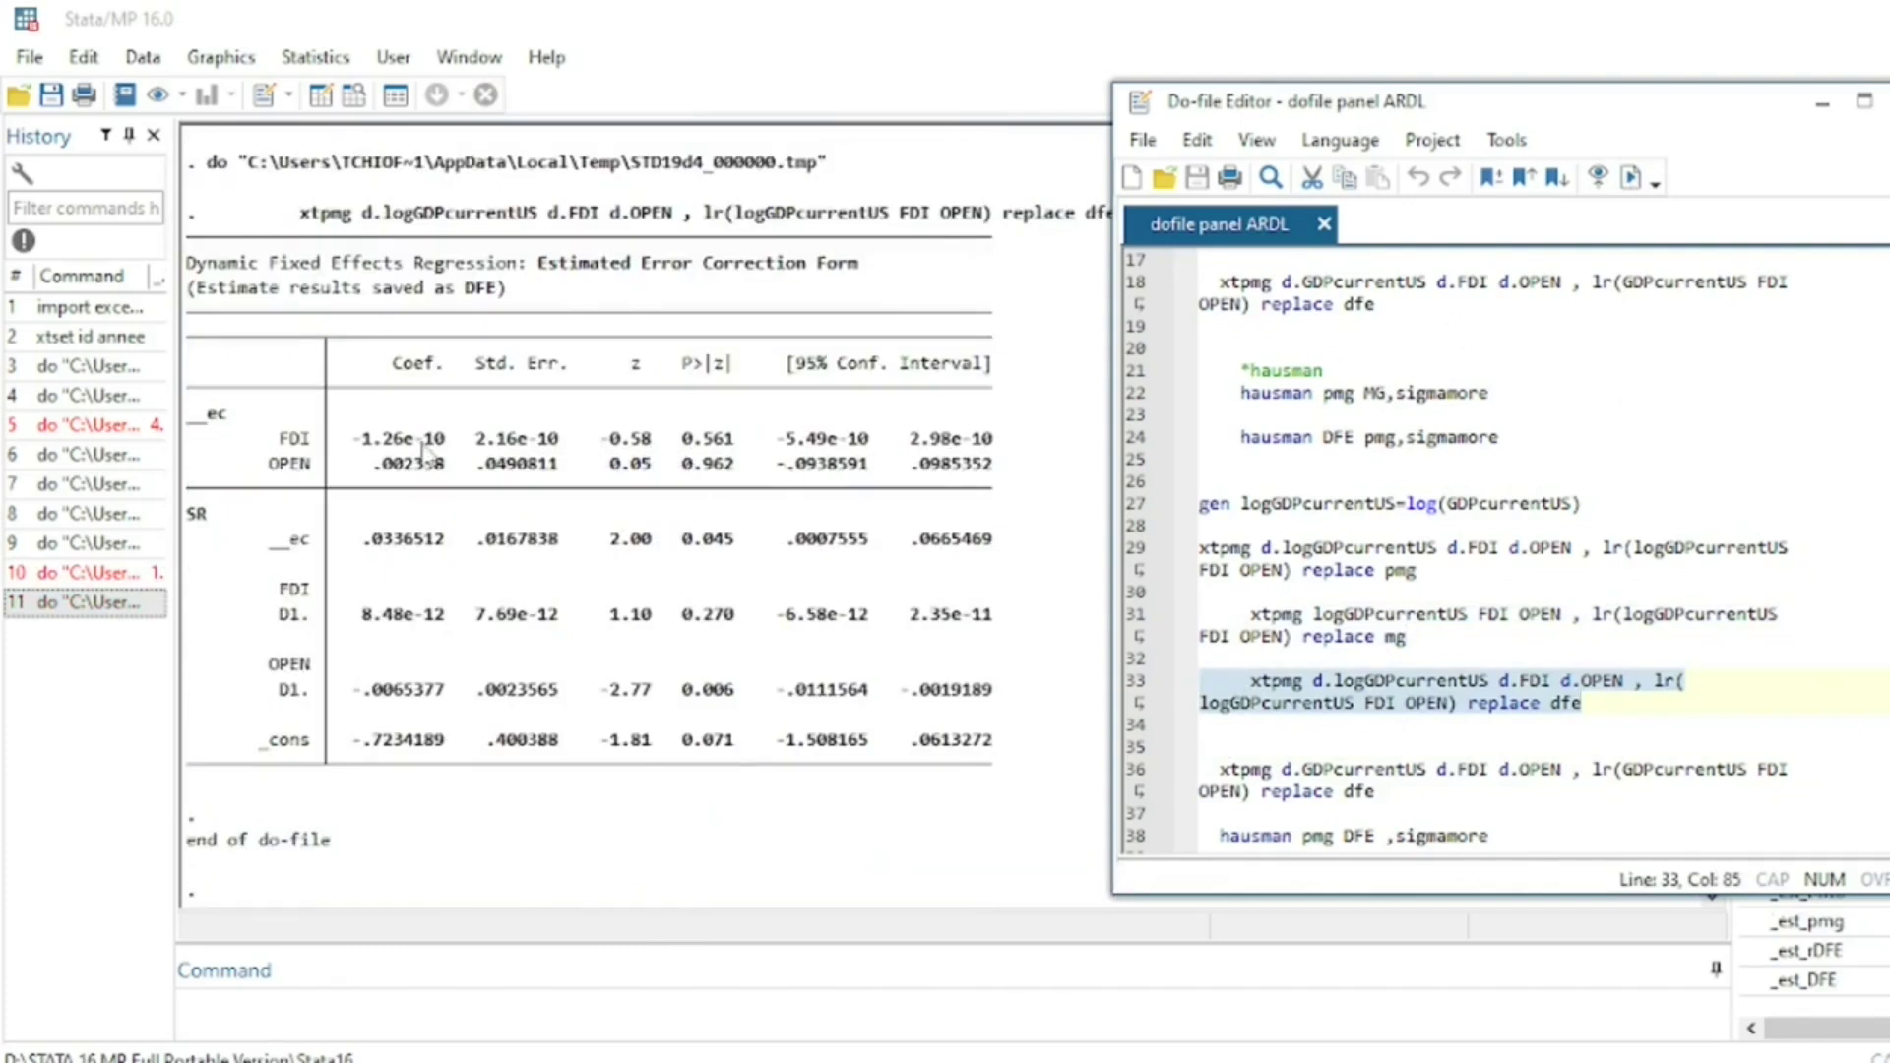
Highlight the DFE long-run FDI and OPEN estimates and short-run OPEN -.0065377 (p 0.006)
drag(283, 439, 1084, 465)
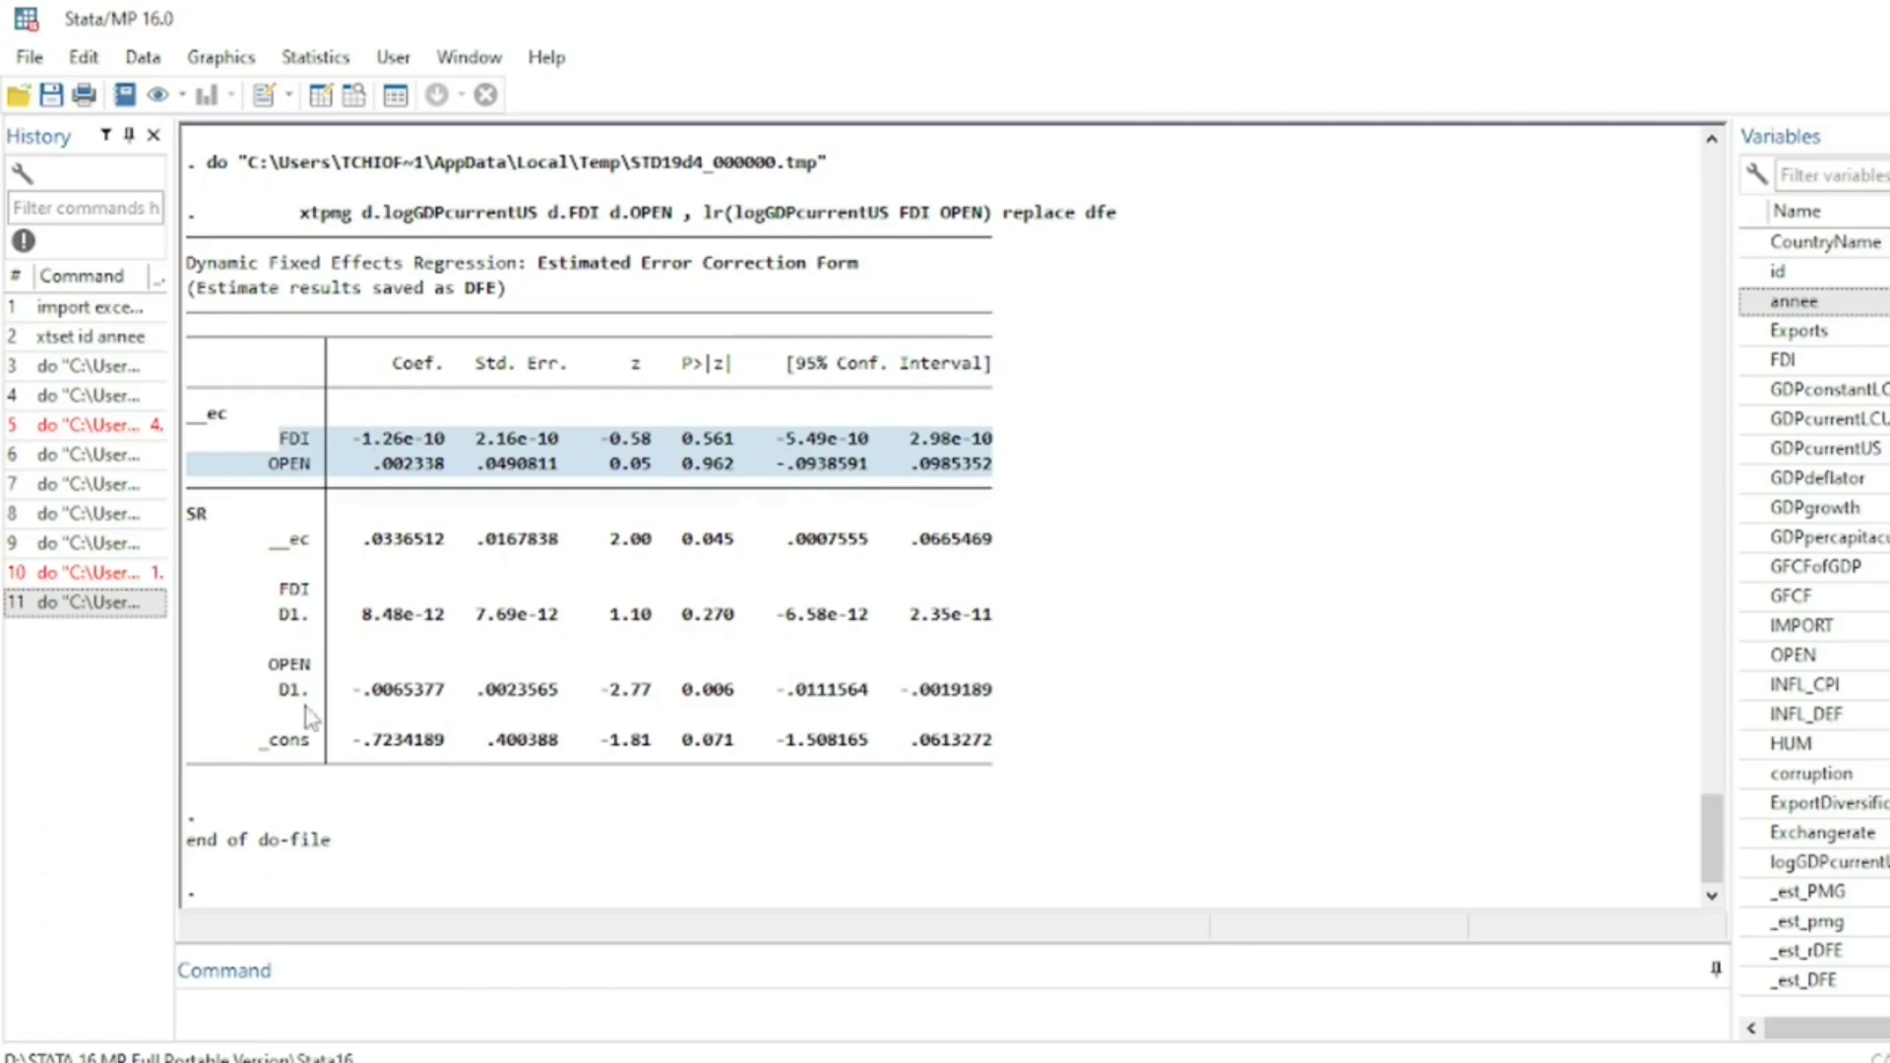
drag(361, 692, 1006, 701)
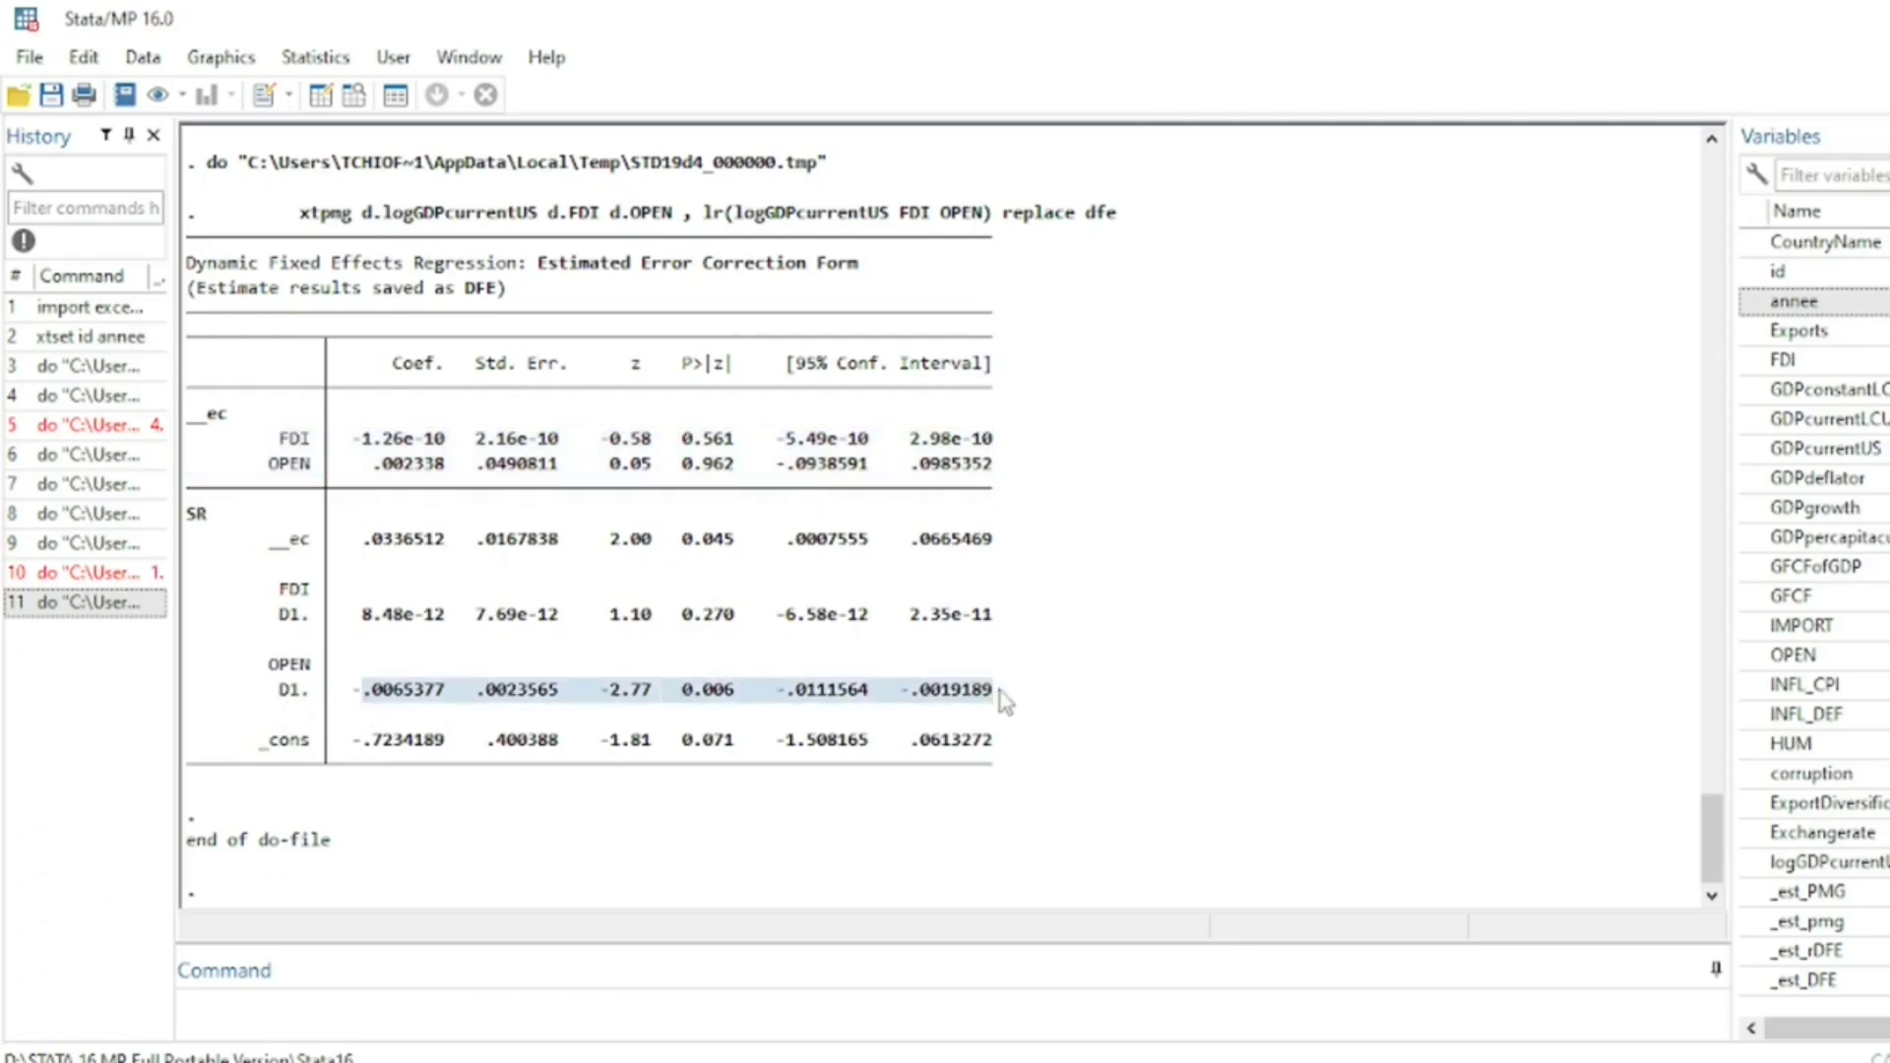
click(686, 701)
drag(687, 701, 732, 707)
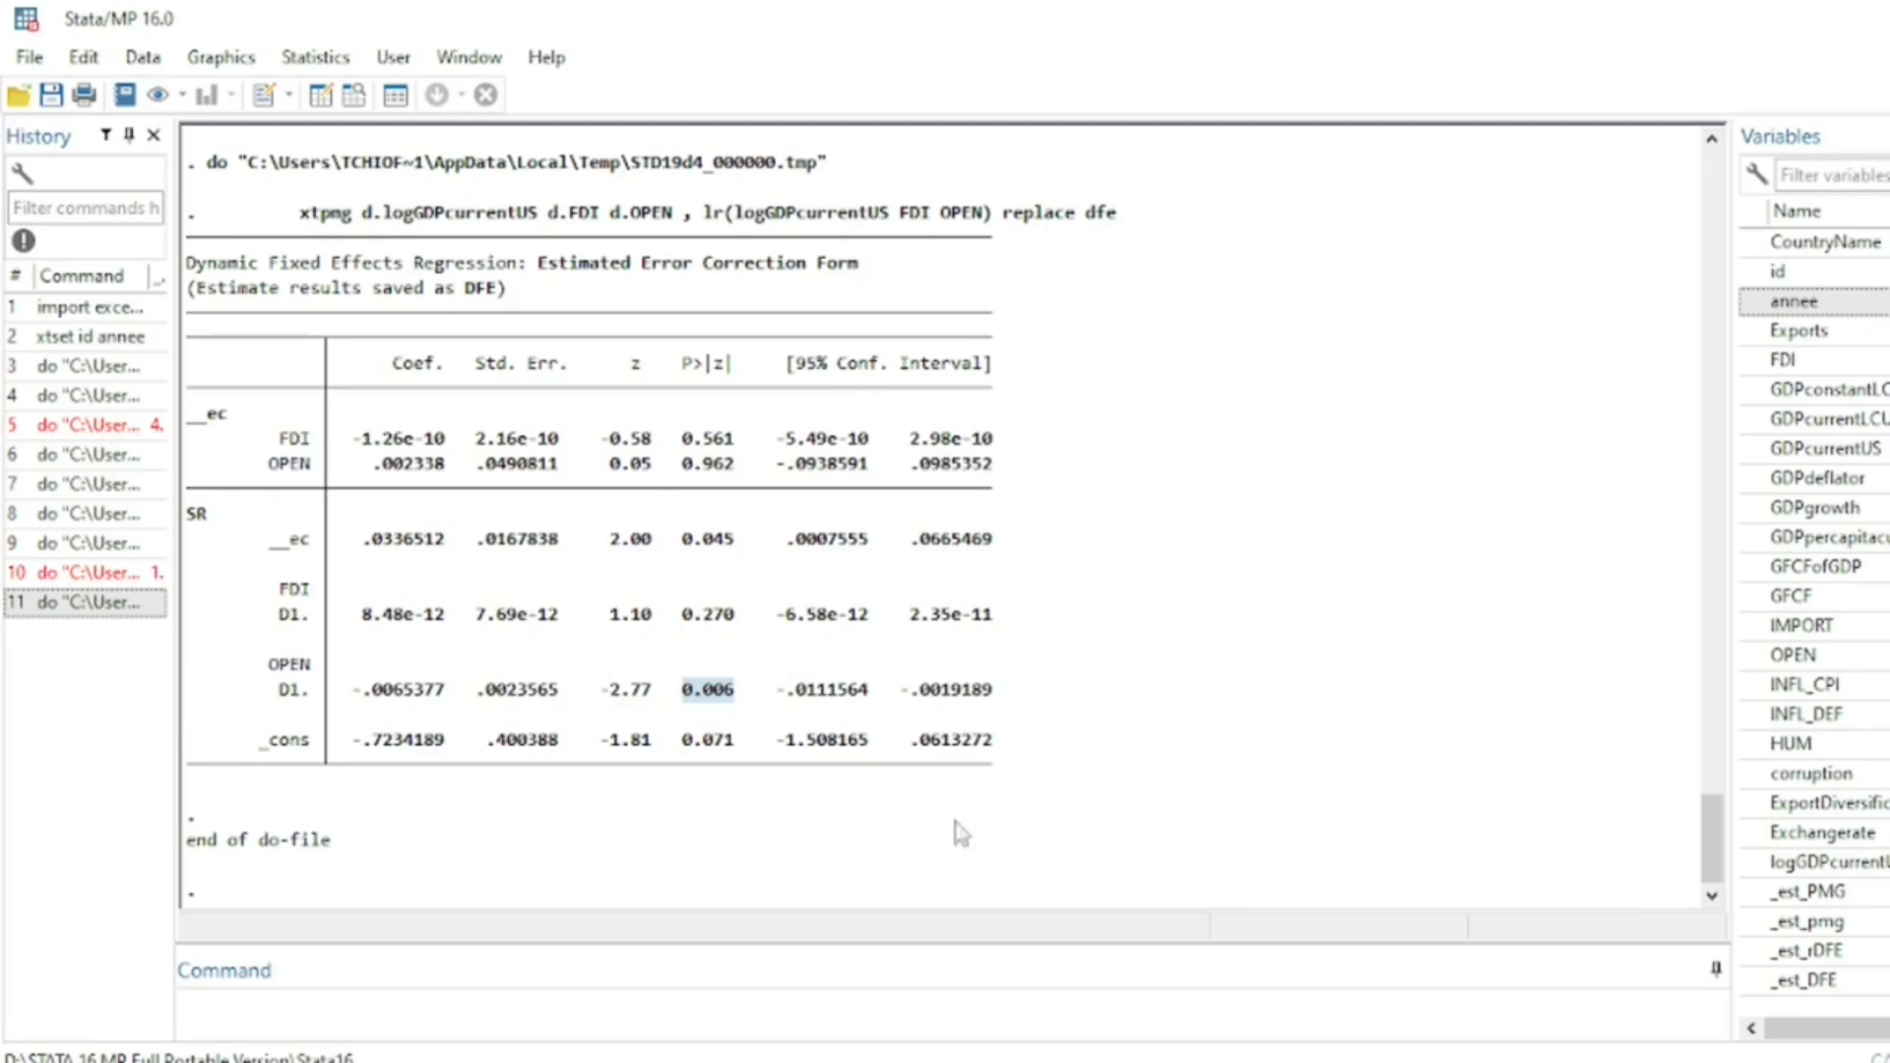
mouse_move(1250, 1058)
click(1246, 950)
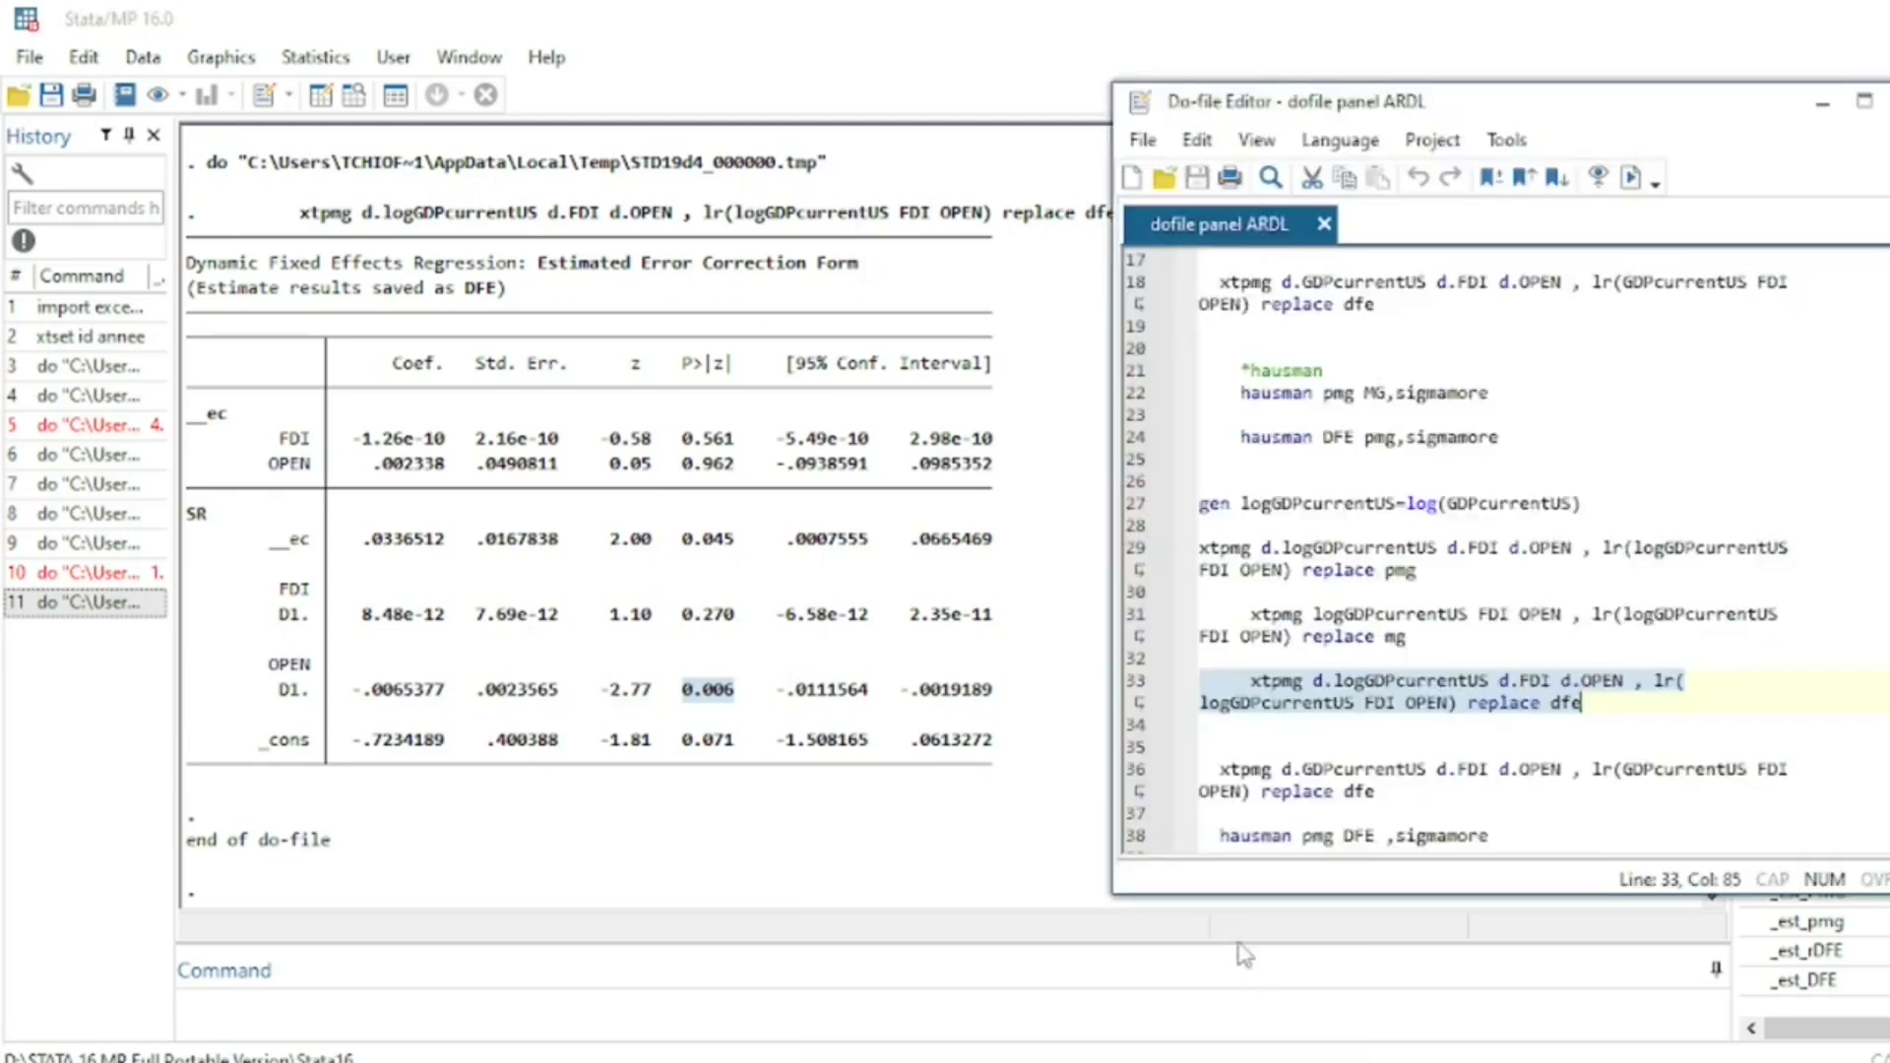
scroll(1341, 783, down, 2)
scroll(1290, 711, down, 1)
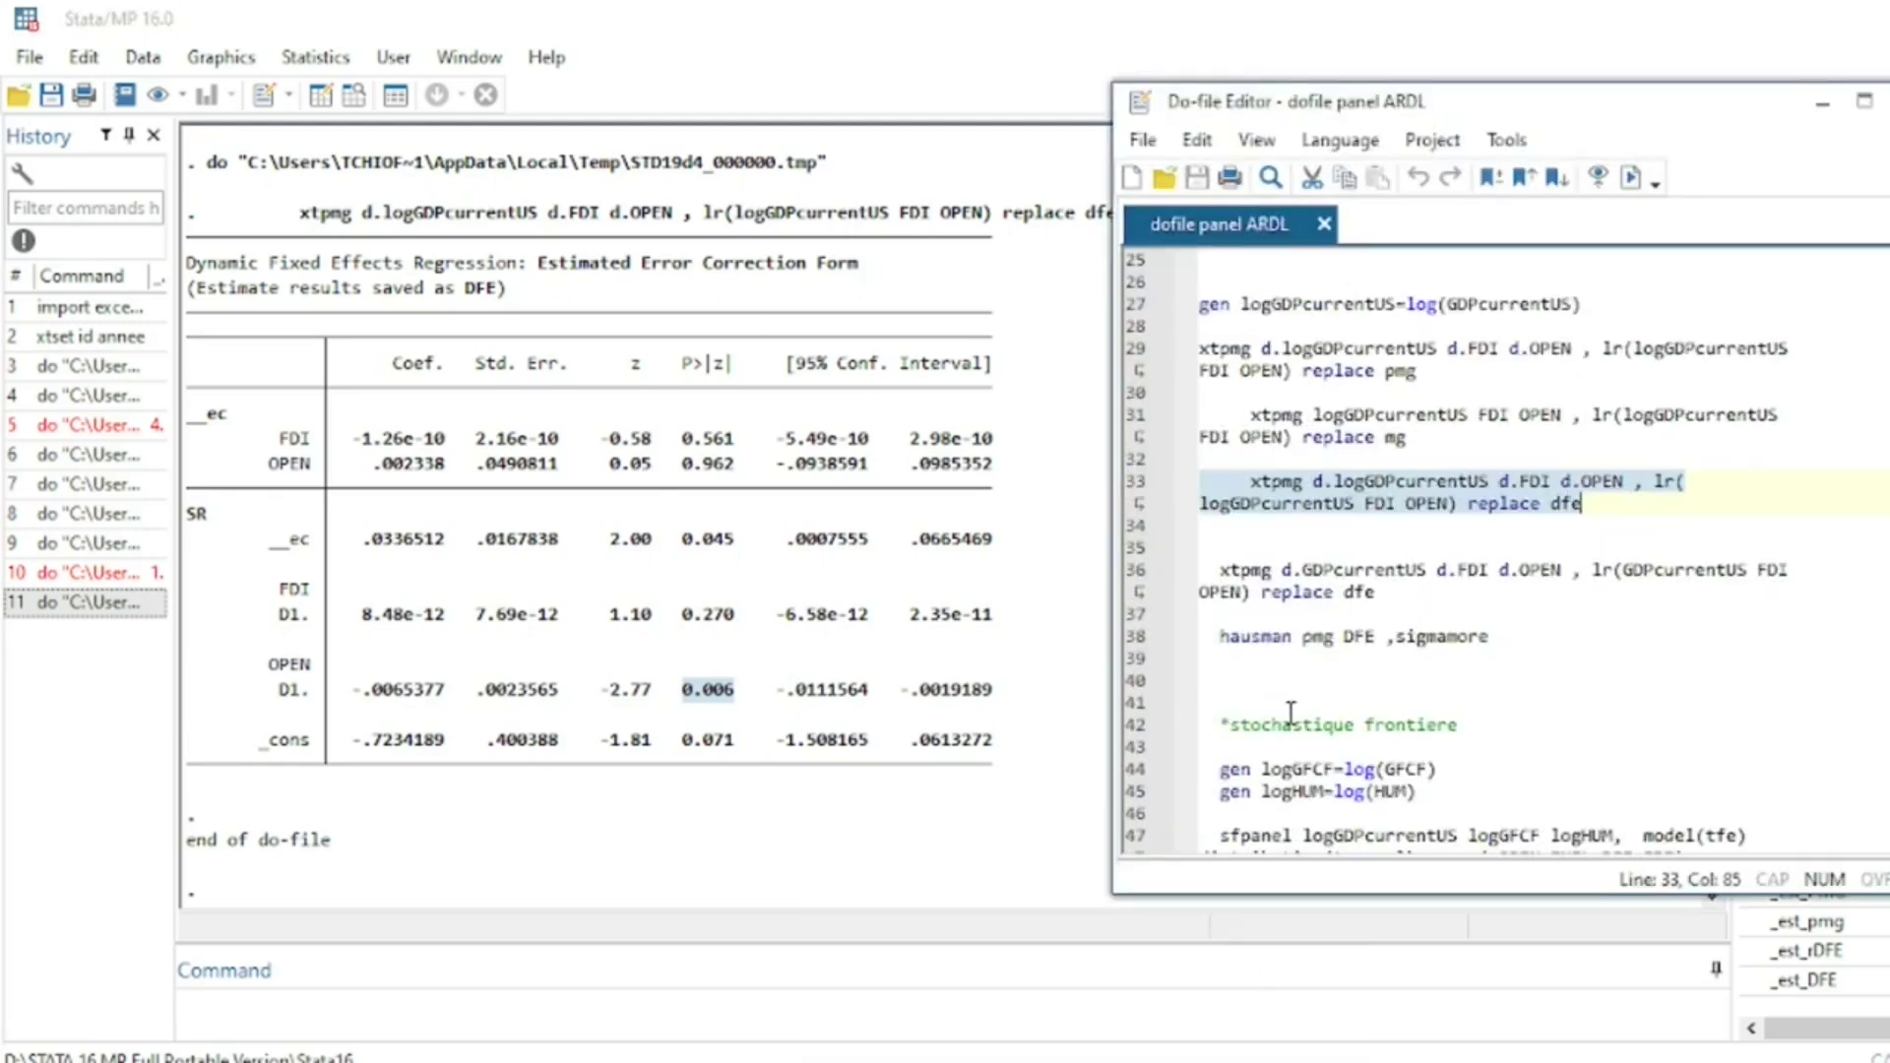
scroll(1291, 710, up, 8)
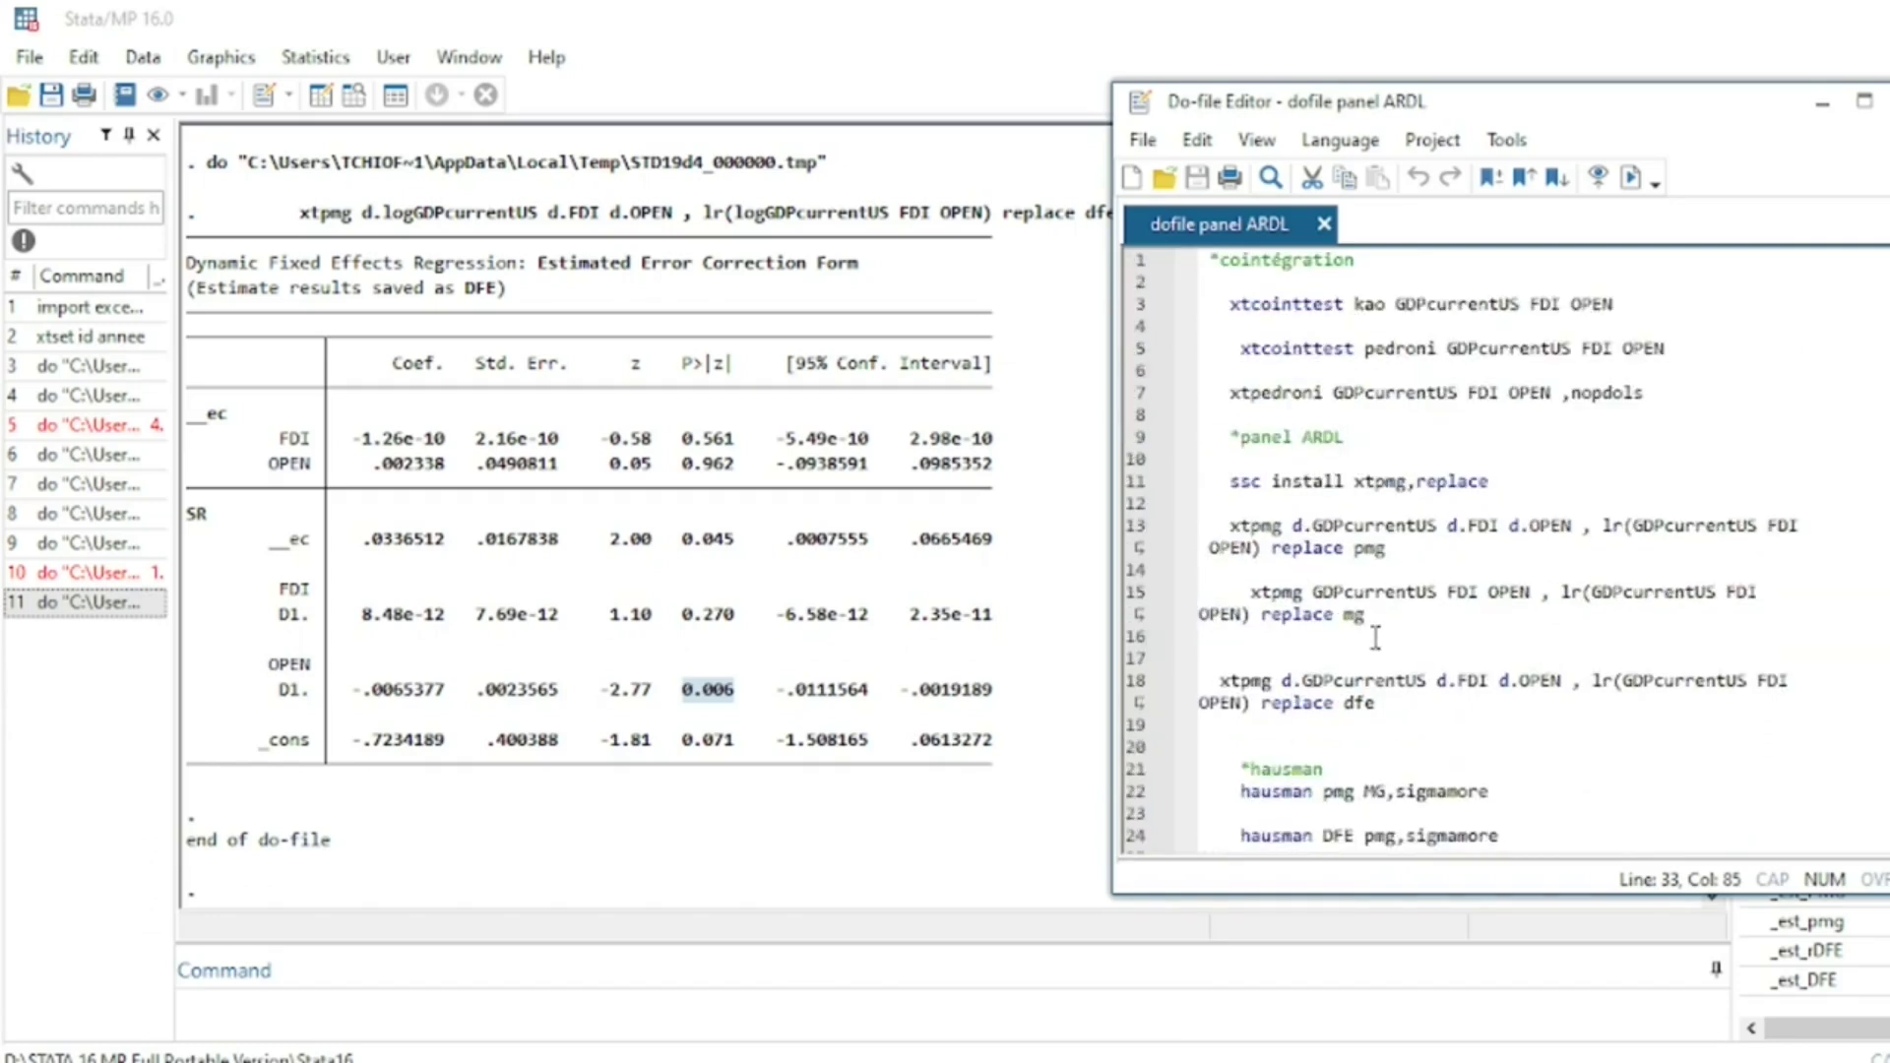